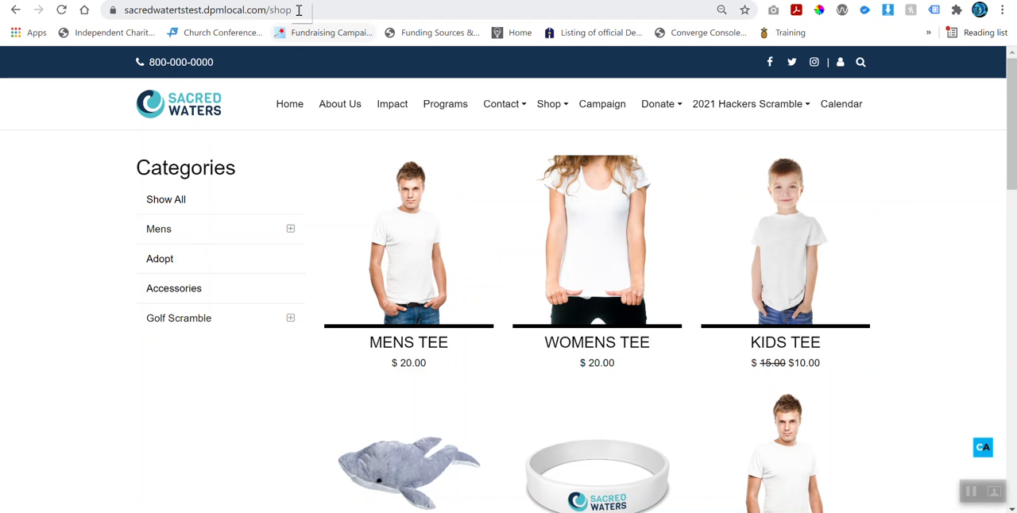
# Step: Browse the shop's Tees subcategory under Mens, followed by the Adopt category
pyautogui.moveTo(294, 8); pyautogui.dragTo(269, 9)
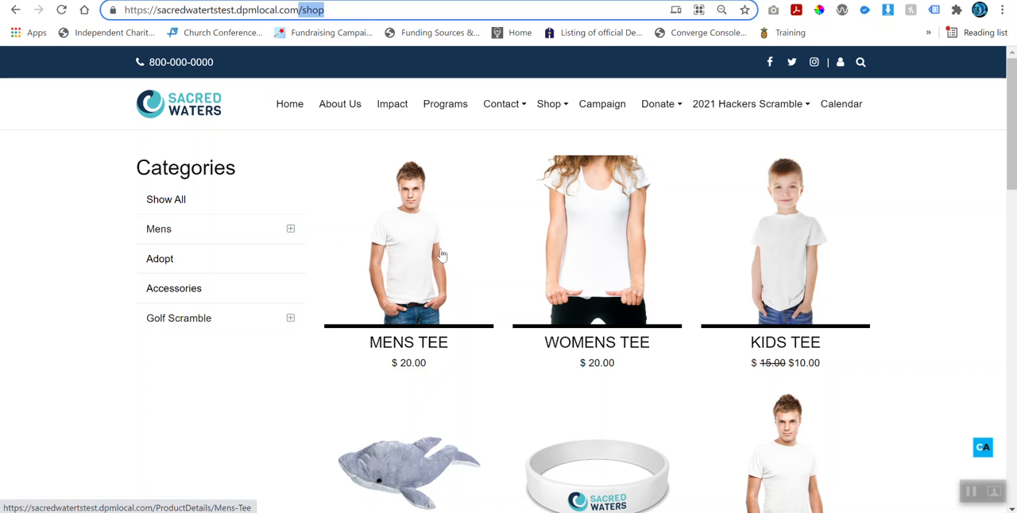
pyautogui.click(160, 230)
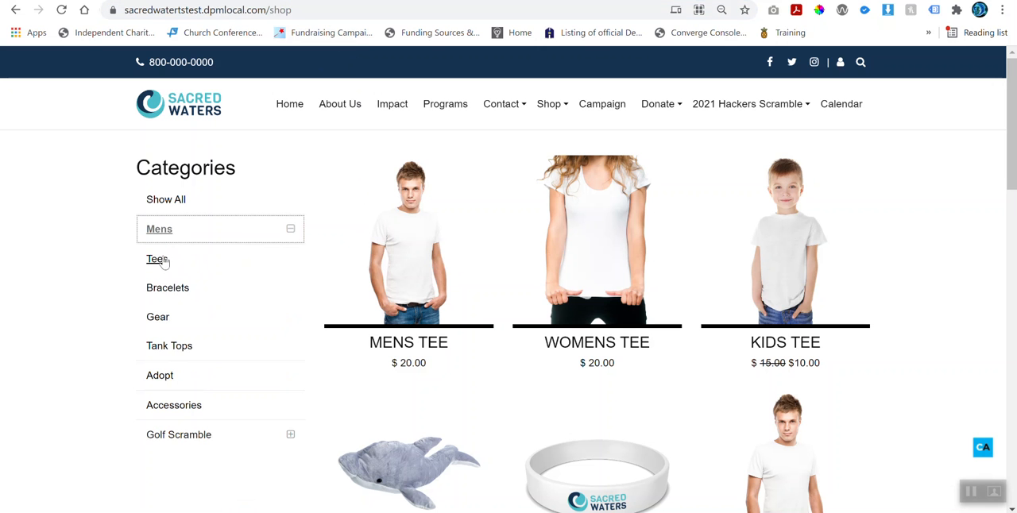
pyautogui.click(159, 262)
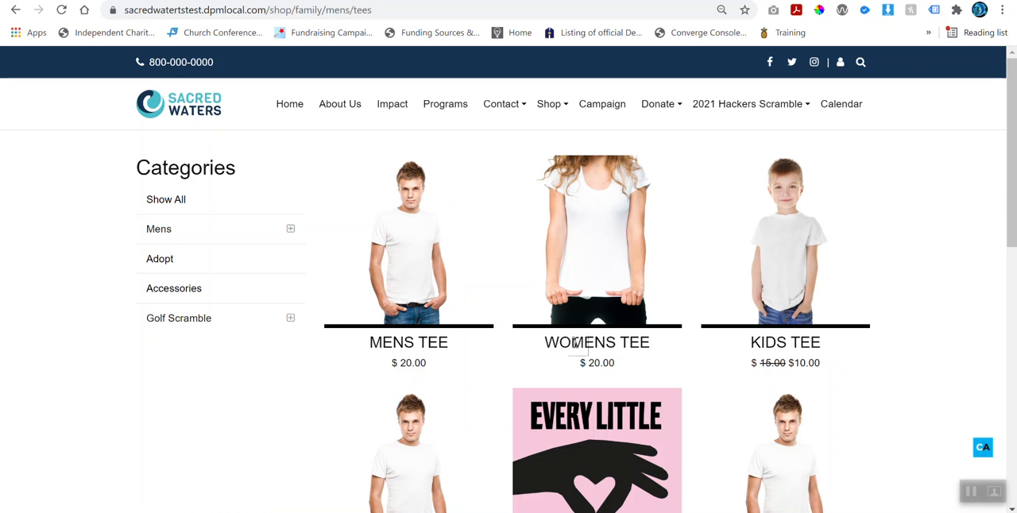
pyautogui.click(288, 228)
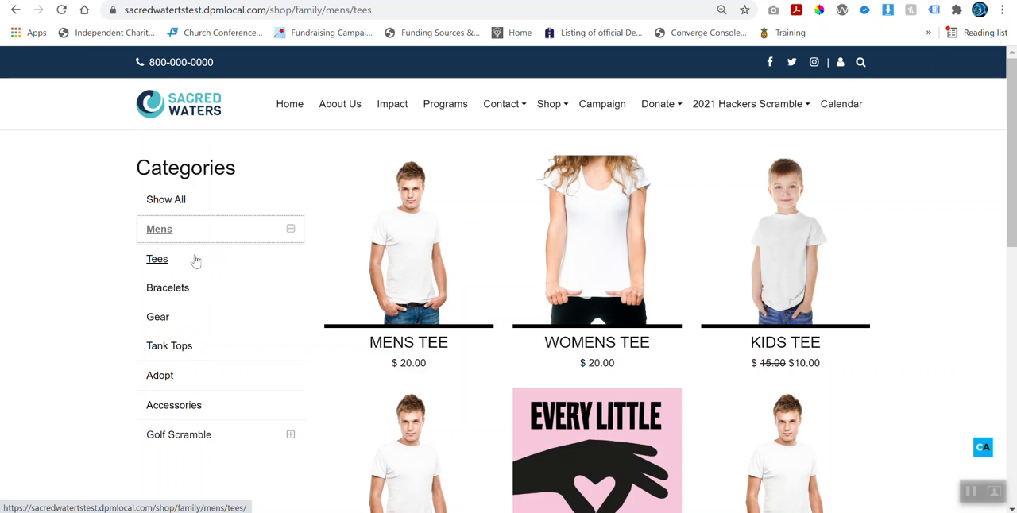
pyautogui.click(181, 380)
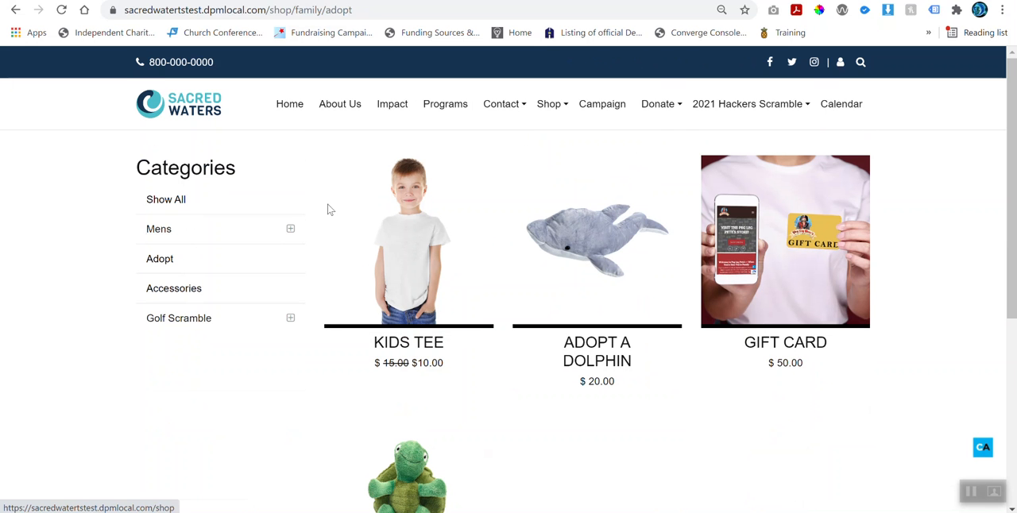
# Step: Open the Tank Tops product listing from the site's Shop navigation
pyautogui.moveTo(553, 108)
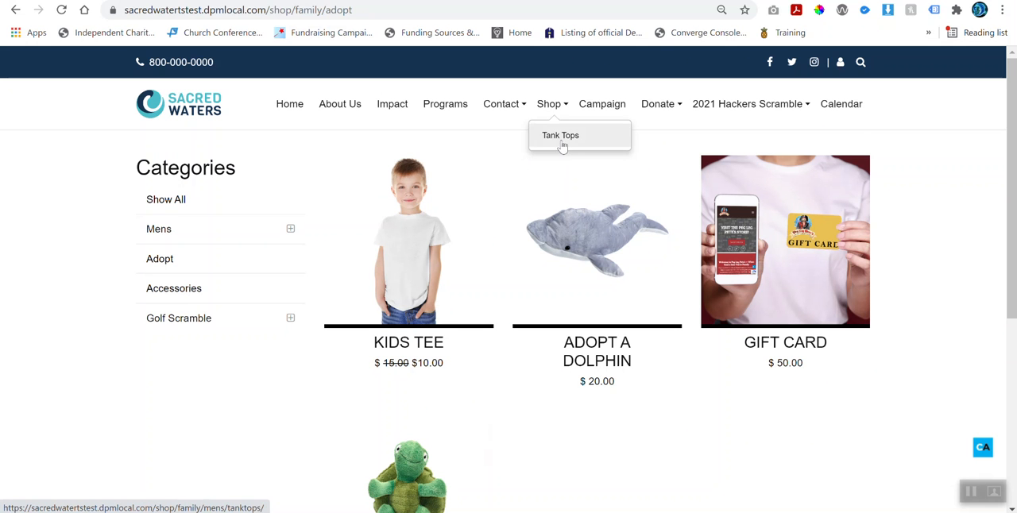
pyautogui.click(562, 143)
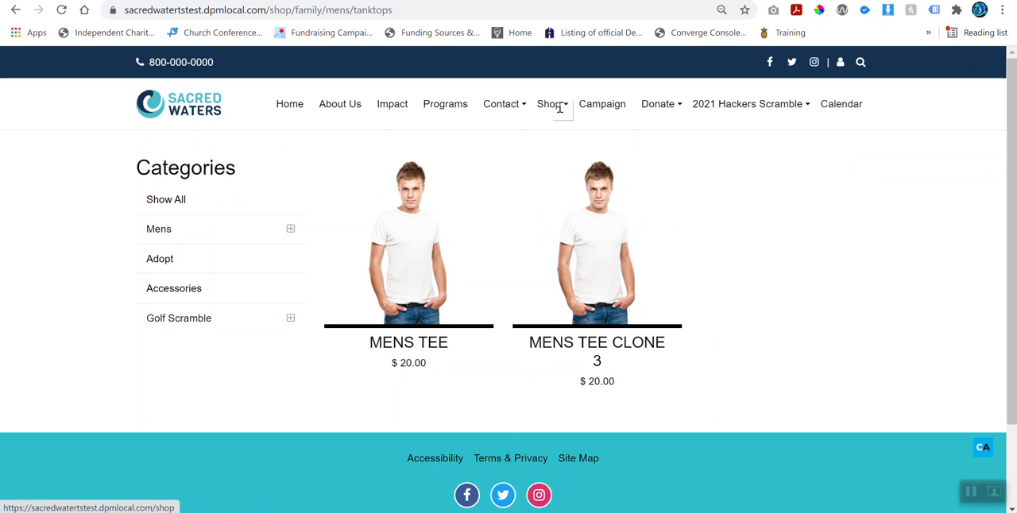
pyautogui.moveTo(702, 108)
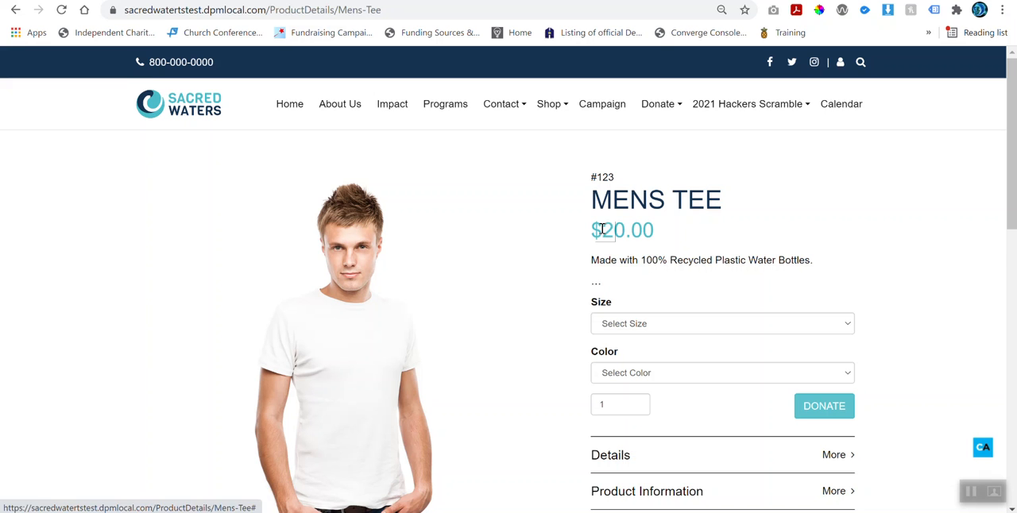
# Step: Examine the Mens Tee product page and advance its image carousel to the second photo
pyautogui.scroll(-1, 645, 261)
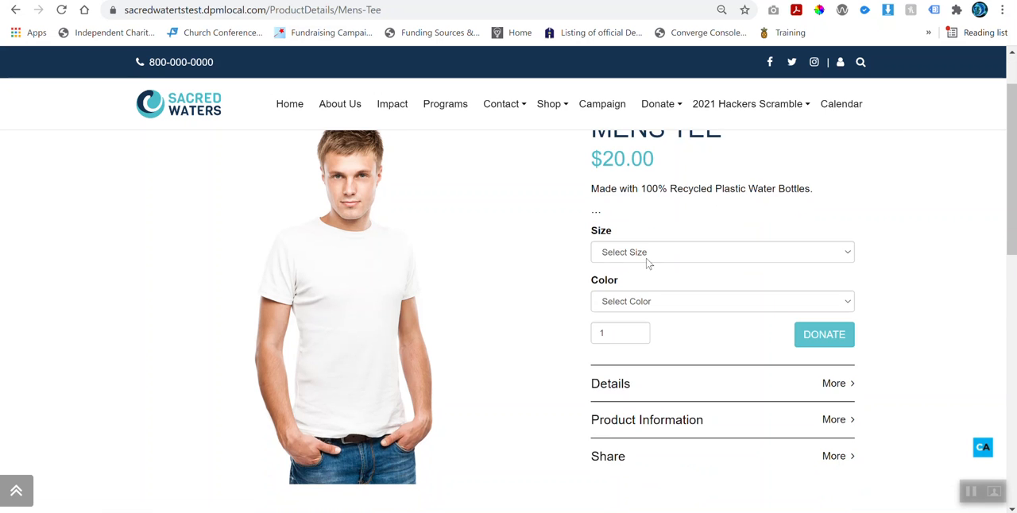
pyautogui.scroll(1, 647, 262)
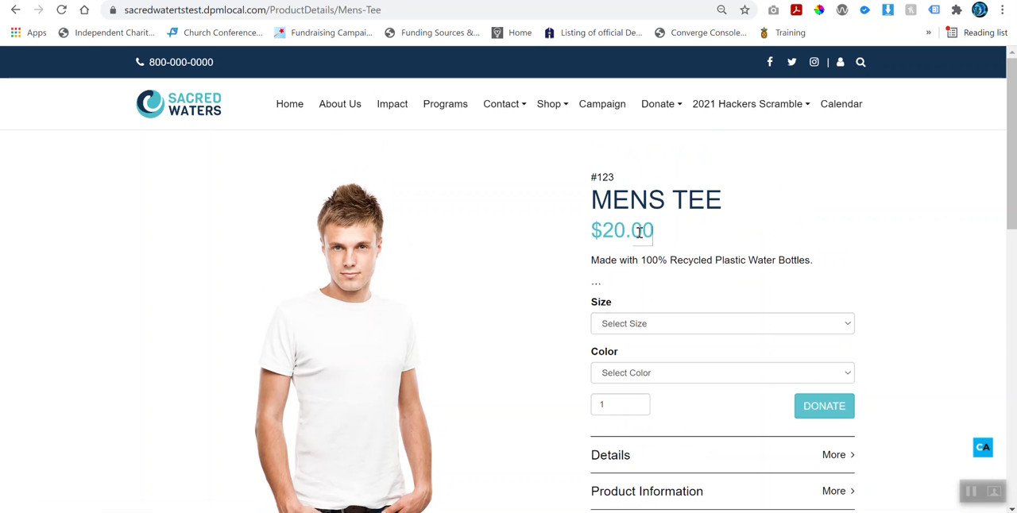
pyautogui.scroll(-1, 417, 251)
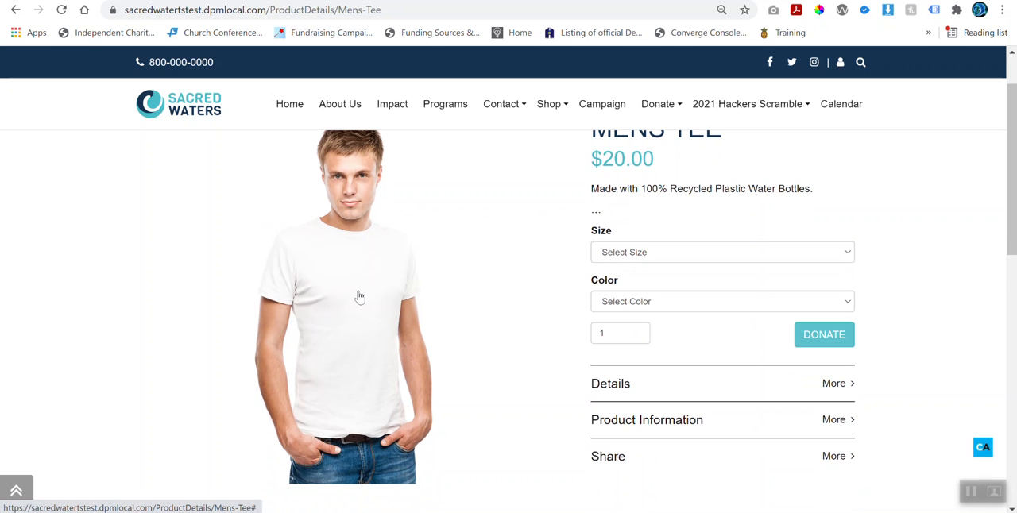
pyautogui.scroll(-1, 395, 314)
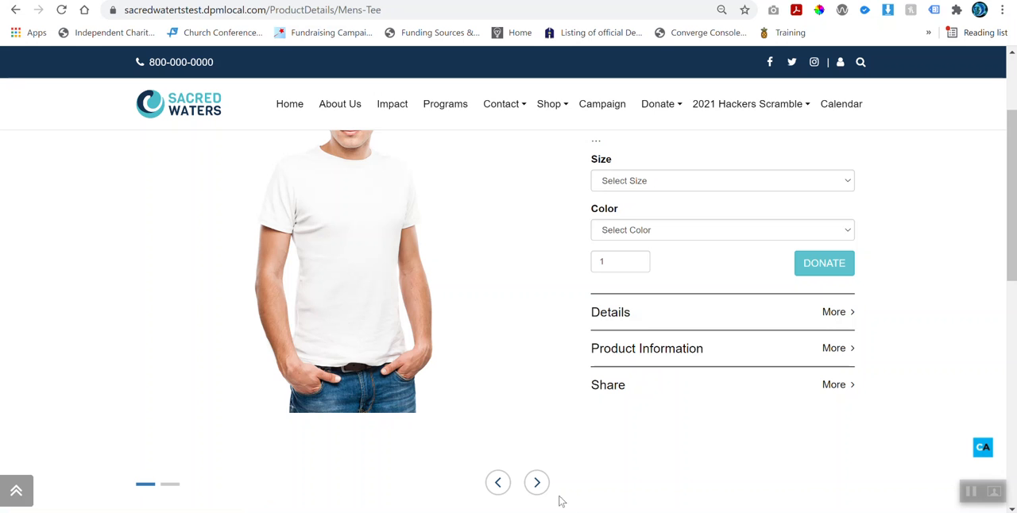
pyautogui.click(536, 483)
pyautogui.scroll(2, 530, 480)
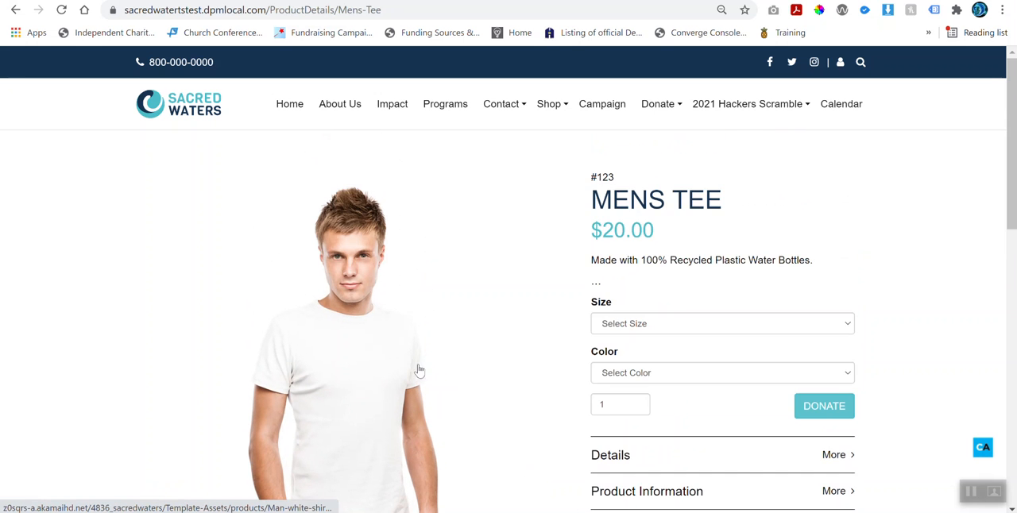
pyautogui.scroll(-2, 437, 409)
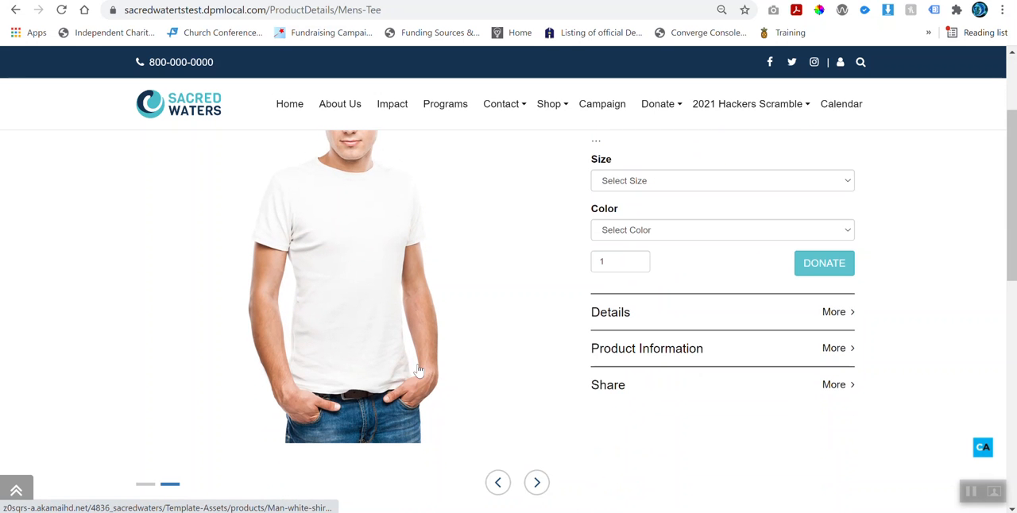
pyautogui.scroll(2, 418, 373)
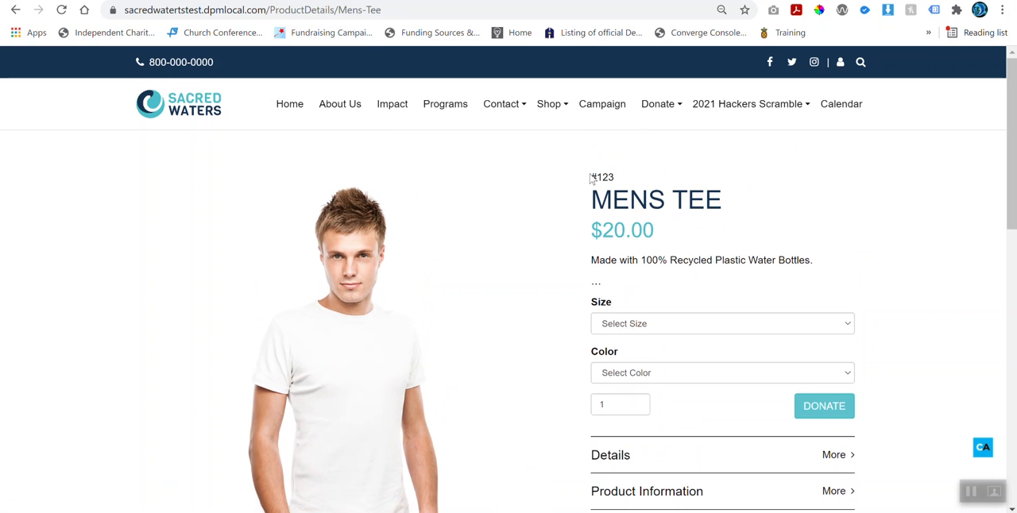
# Step: Highlight the Mens Tee's title, price and description, and look through its available sizes
pyautogui.moveTo(592, 199); pyautogui.dragTo(725, 204)
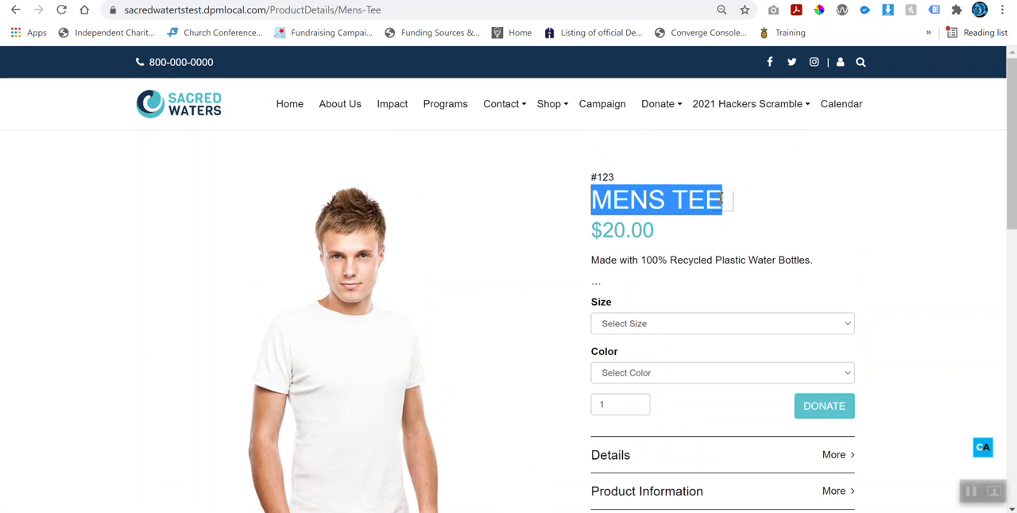
pyautogui.moveTo(592, 229); pyautogui.dragTo(662, 236)
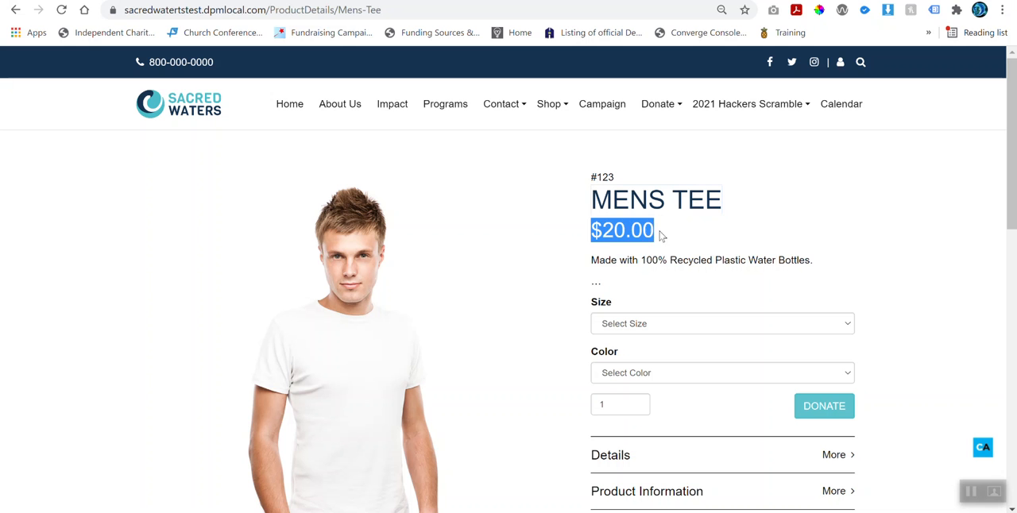
pyautogui.click(592, 259)
pyautogui.moveTo(592, 260); pyautogui.dragTo(829, 265)
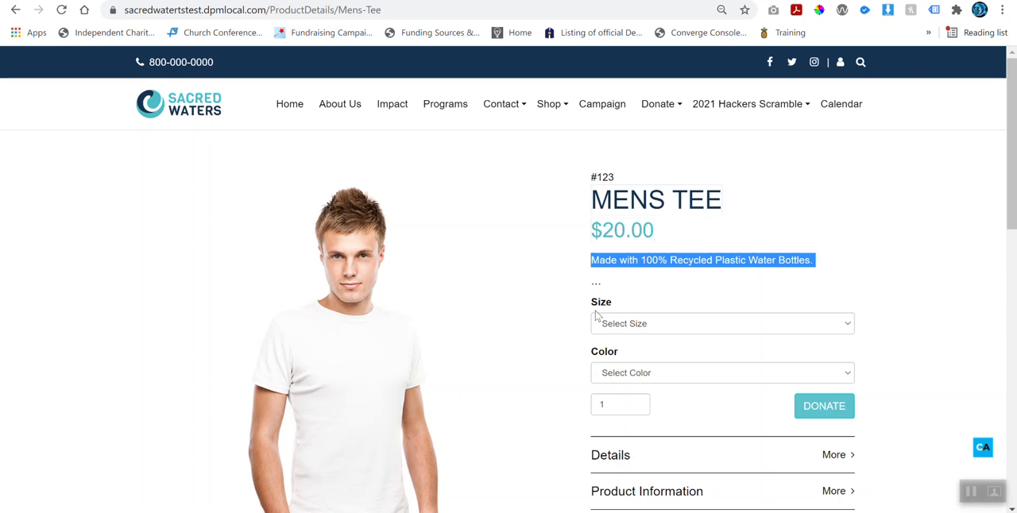
pyautogui.click(617, 322)
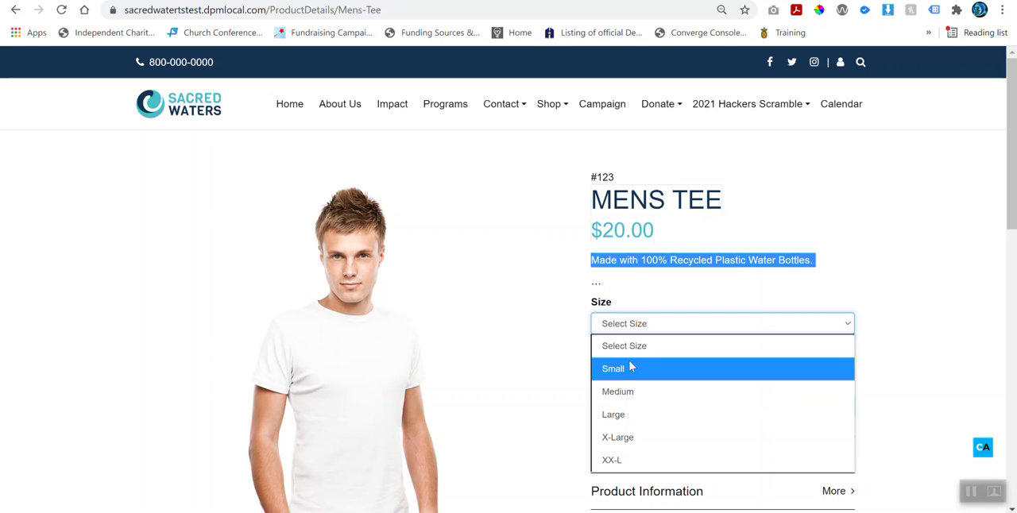
pyautogui.click(485, 326)
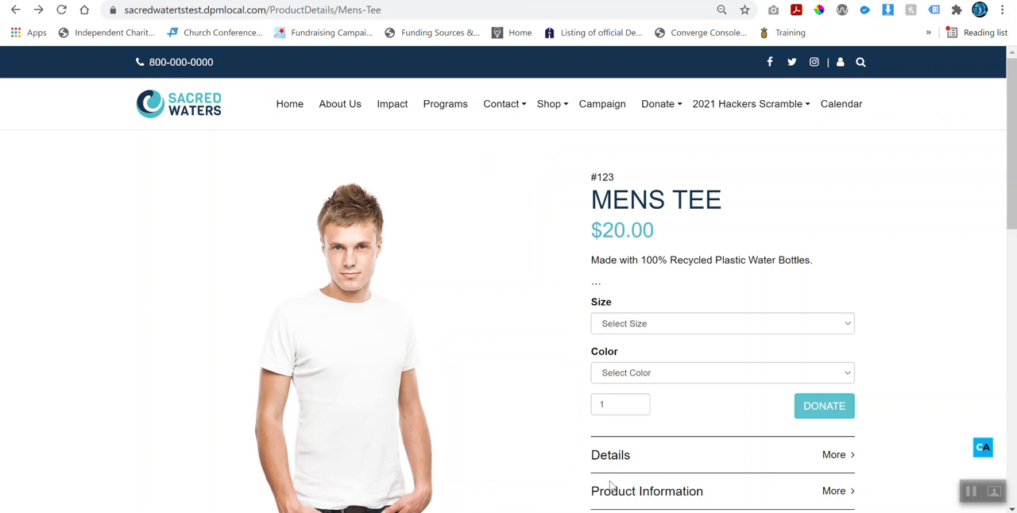
# Step: Configure the Mens Tee order with color Blue, size Medium and a quantity of 2
pyautogui.click(633, 378)
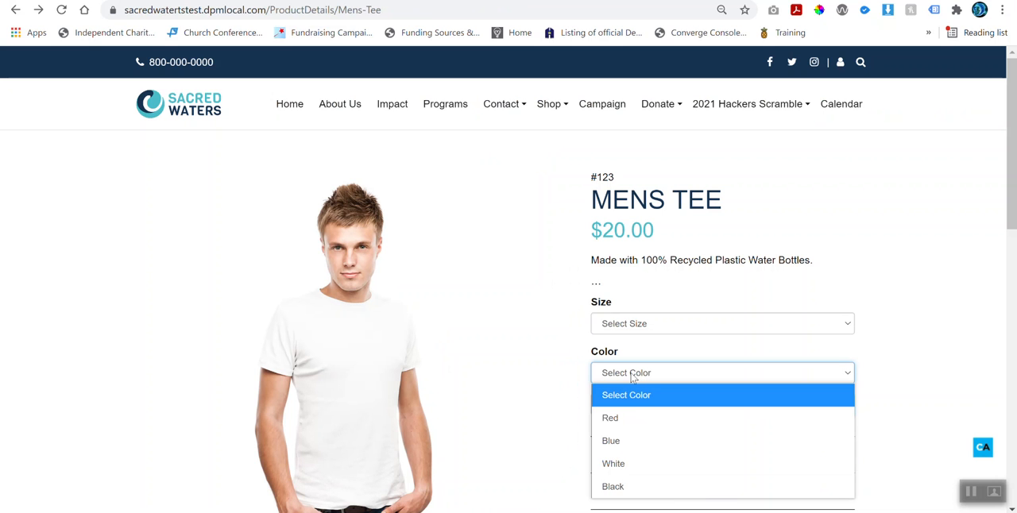
pyautogui.click(618, 447)
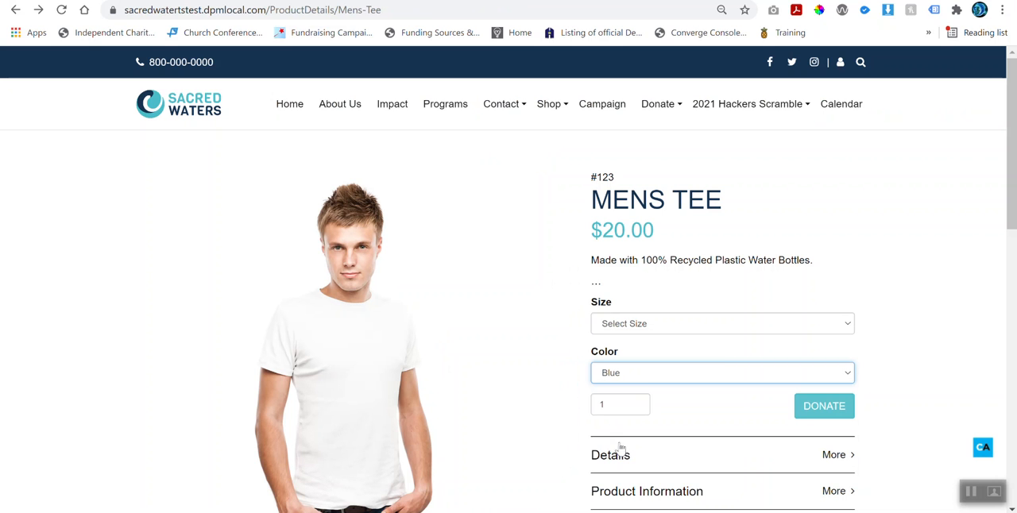
pyautogui.click(646, 329)
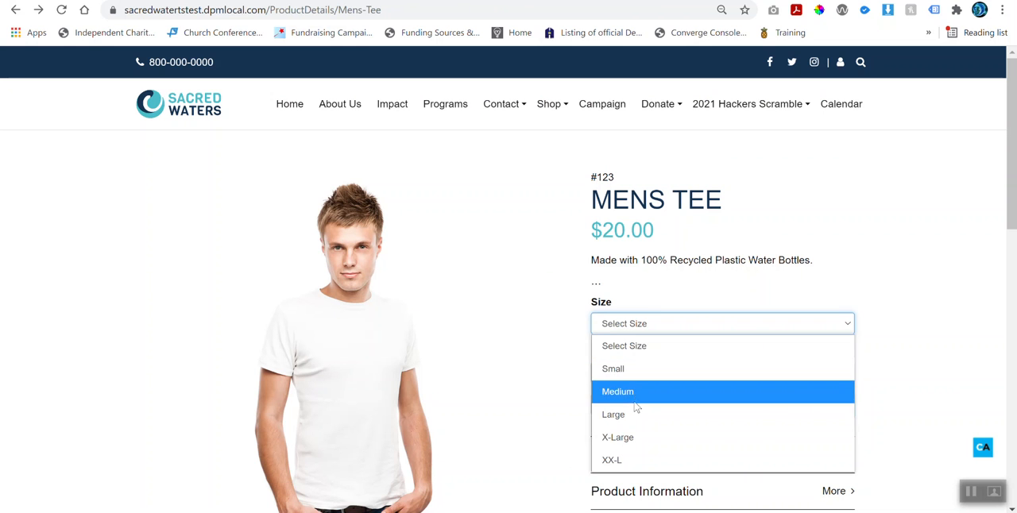
pyautogui.click(634, 397)
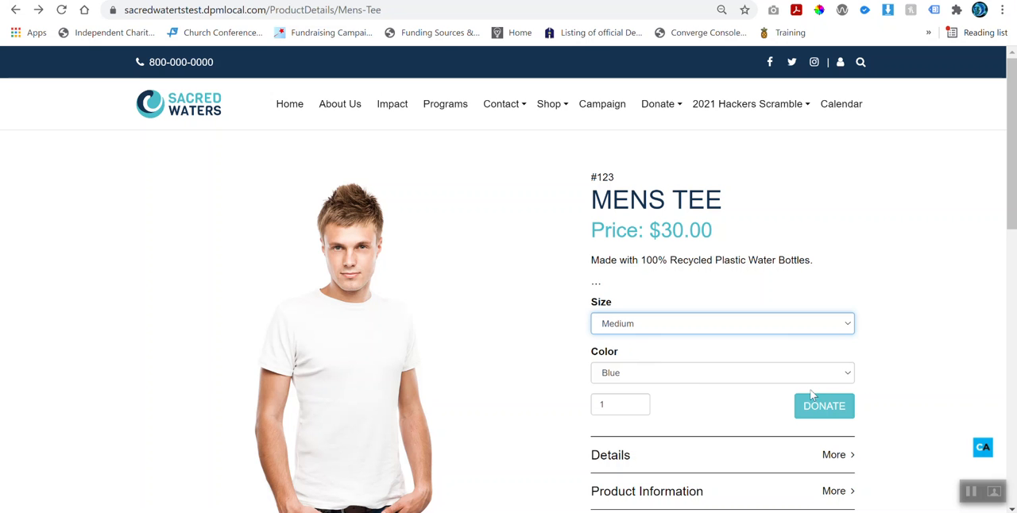
pyautogui.click(637, 403)
# Step: Expand the Details, Product Information and Share sections of the Mens Tee page
pyautogui.scroll(-1, 636, 405)
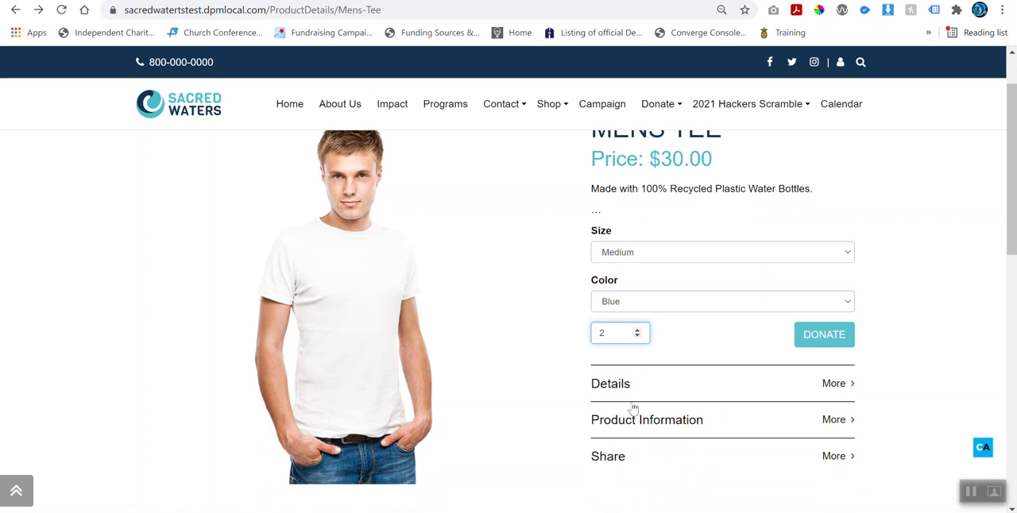
pyautogui.click(626, 393)
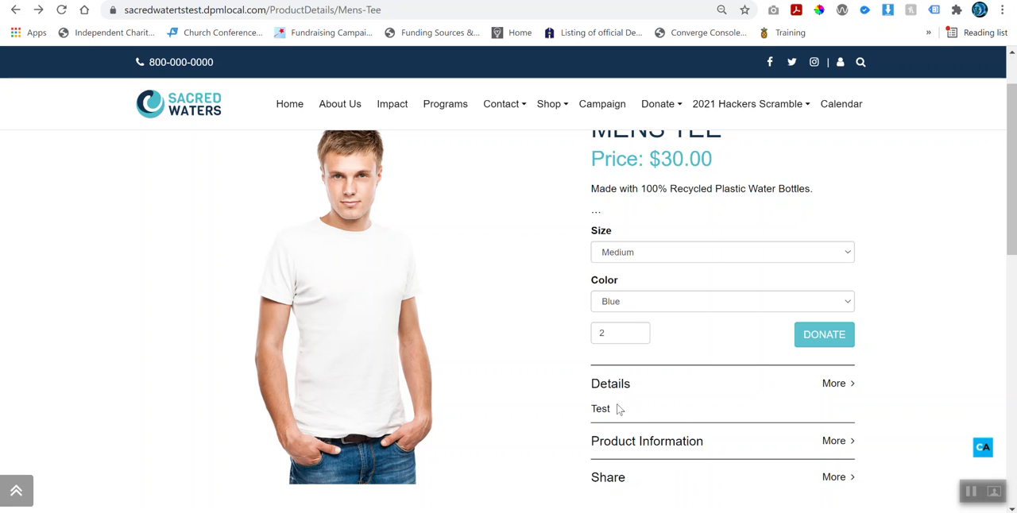
pyautogui.click(644, 440)
pyautogui.scroll(-1, 647, 441)
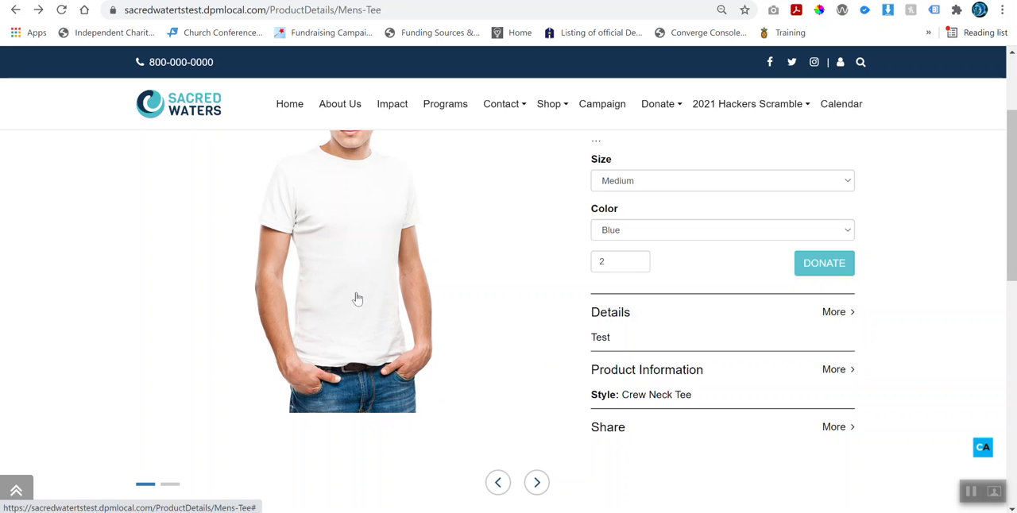
pyautogui.scroll(1, 358, 298)
pyautogui.scroll(1, 358, 298)
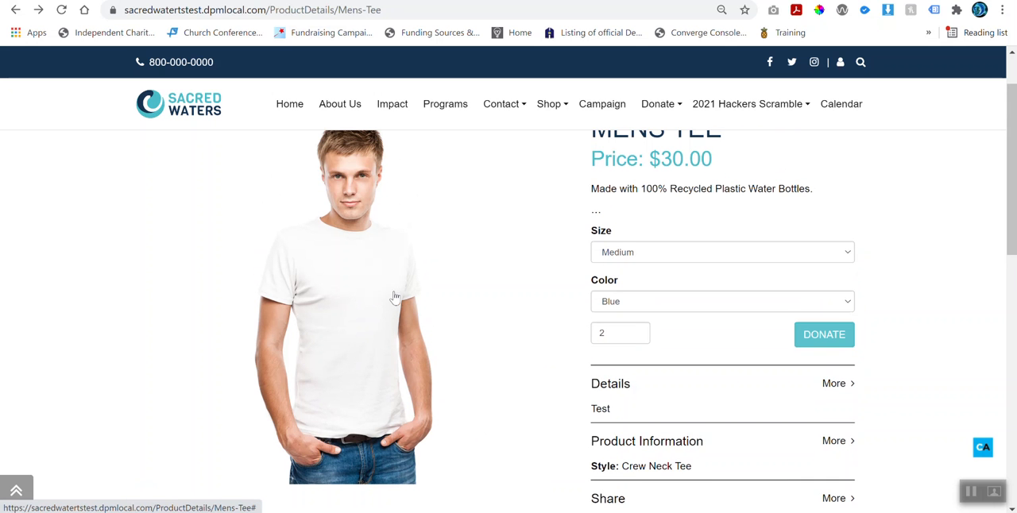
pyautogui.scroll(-1, 399, 299)
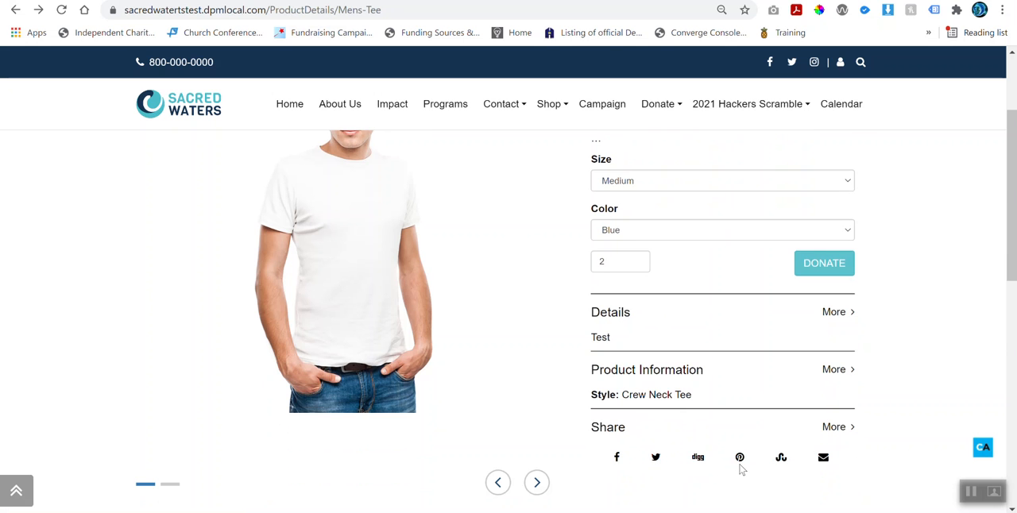
# Step: Examine the Related Products section below the Mens Tee details
pyautogui.scroll(-5, 755, 456)
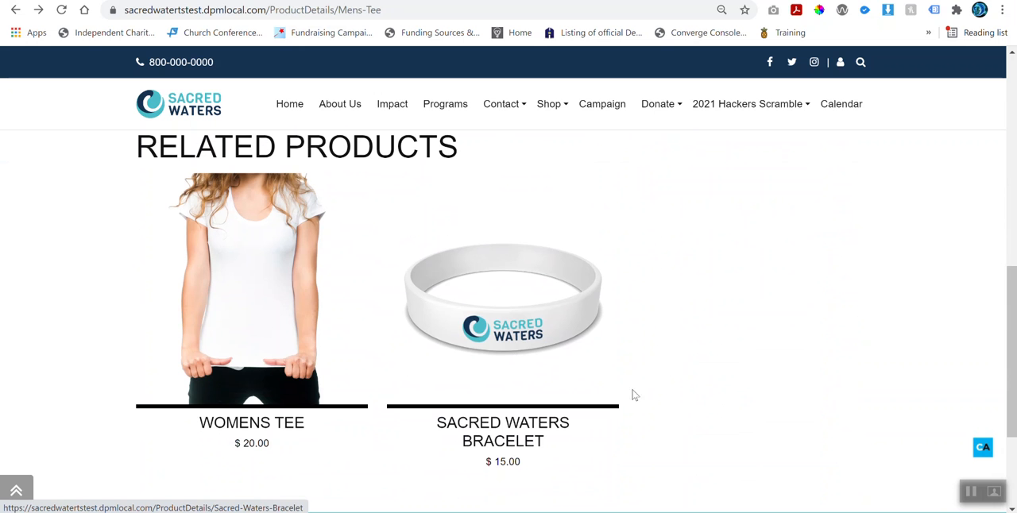
pyautogui.scroll(2, 530, 363)
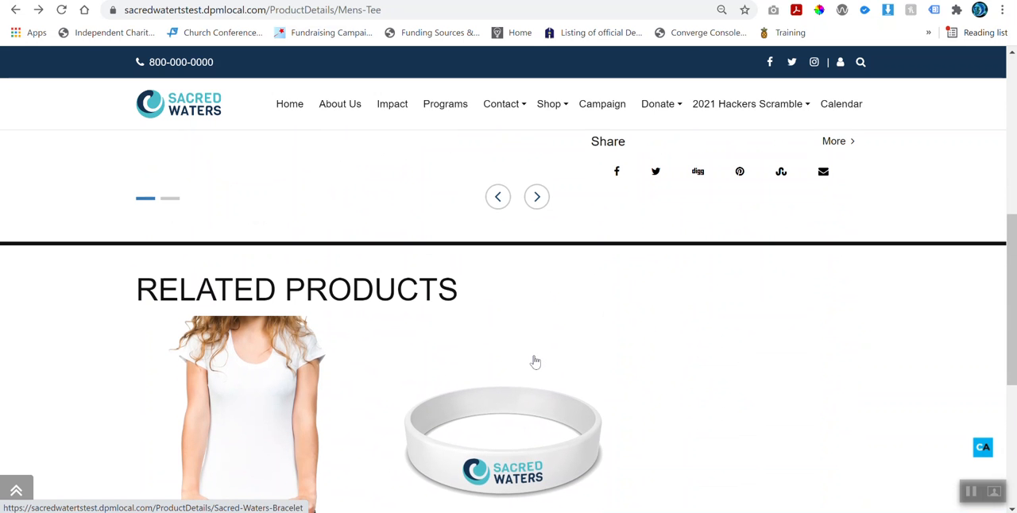
pyautogui.scroll(-1, 535, 362)
pyautogui.scroll(4, 537, 360)
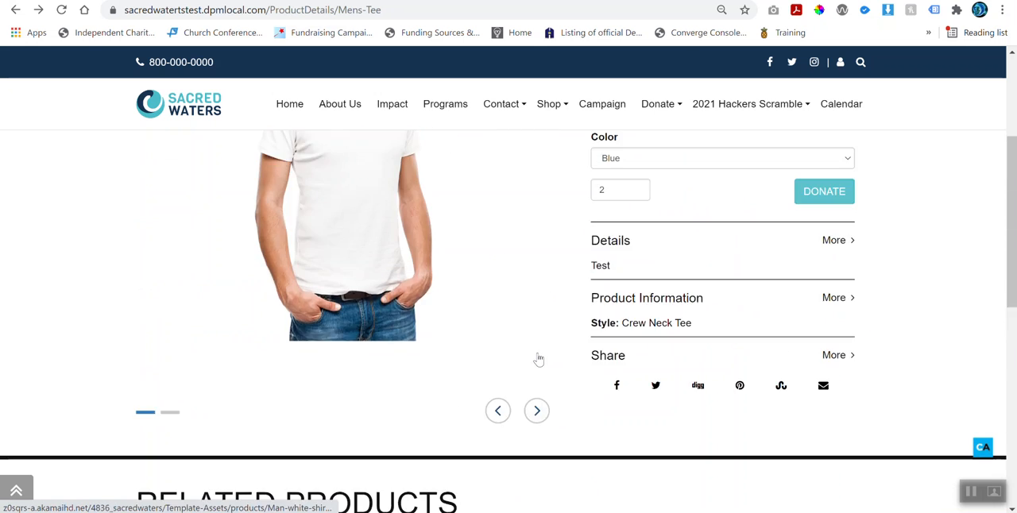
pyautogui.scroll(3, 538, 359)
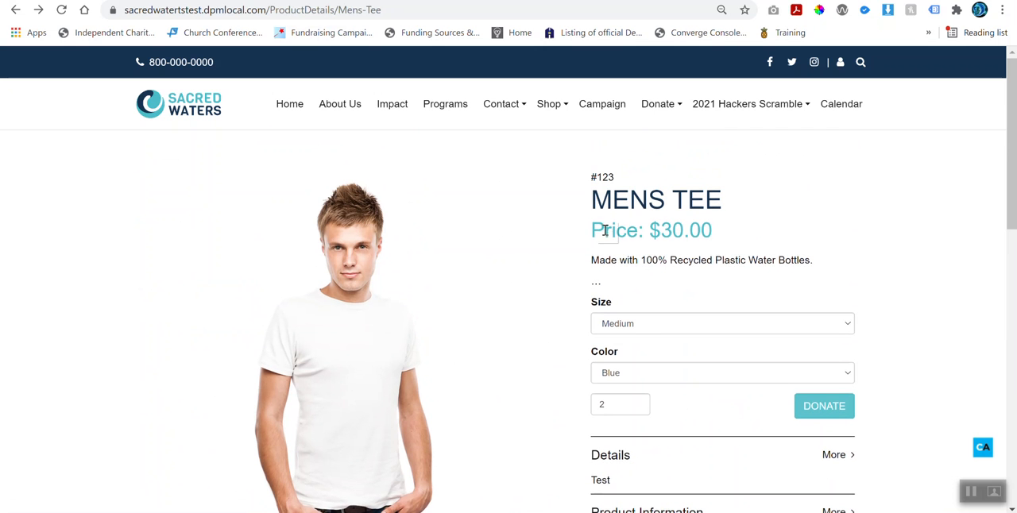
pyautogui.scroll(-8, 408, 320)
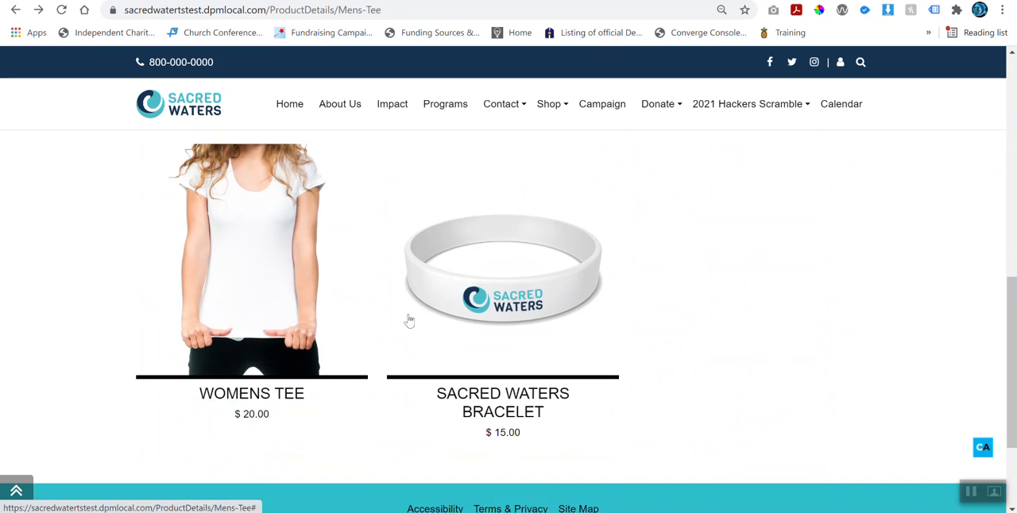
pyautogui.scroll(-1, 408, 321)
pyautogui.scroll(1, 379, 316)
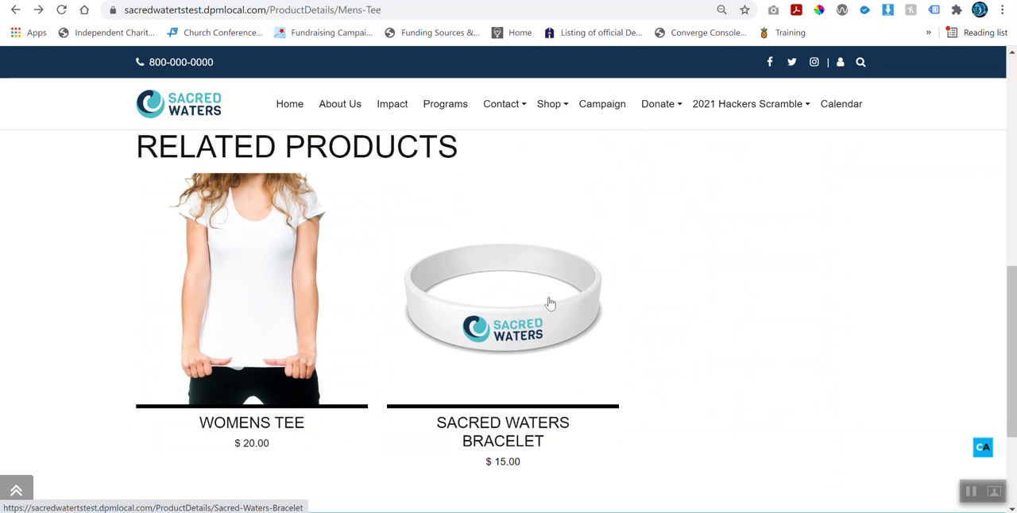
# Step: Return to the Mens Tee's order options, and open the Product List of the Ecommerce catalog in the Reason Funding admin
pyautogui.scroll(1, 516, 321)
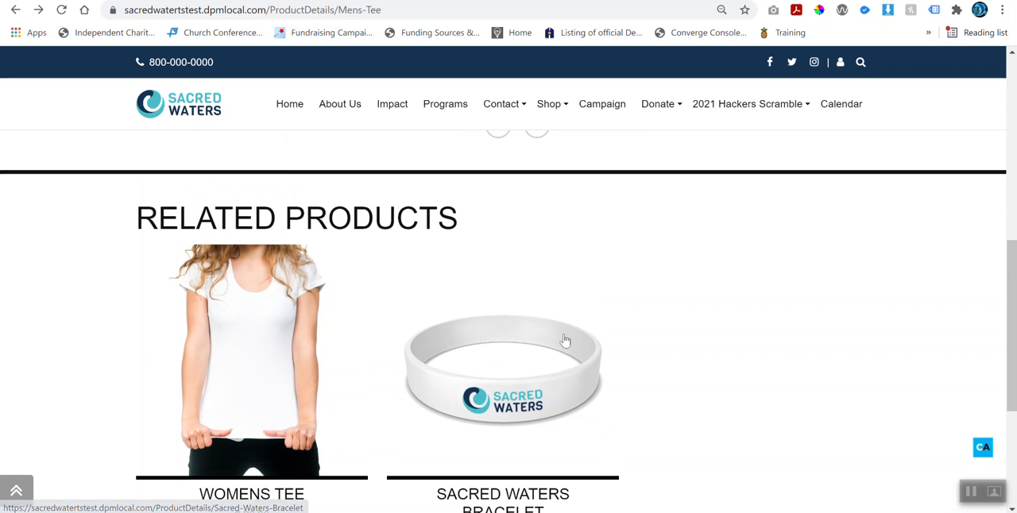
pyautogui.scroll(6, 548, 345)
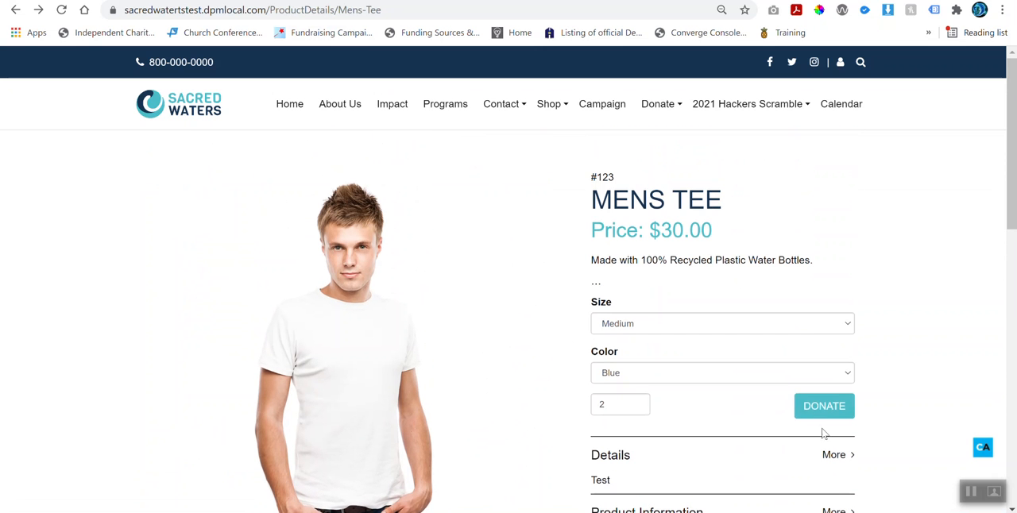
pyautogui.click(970, 490)
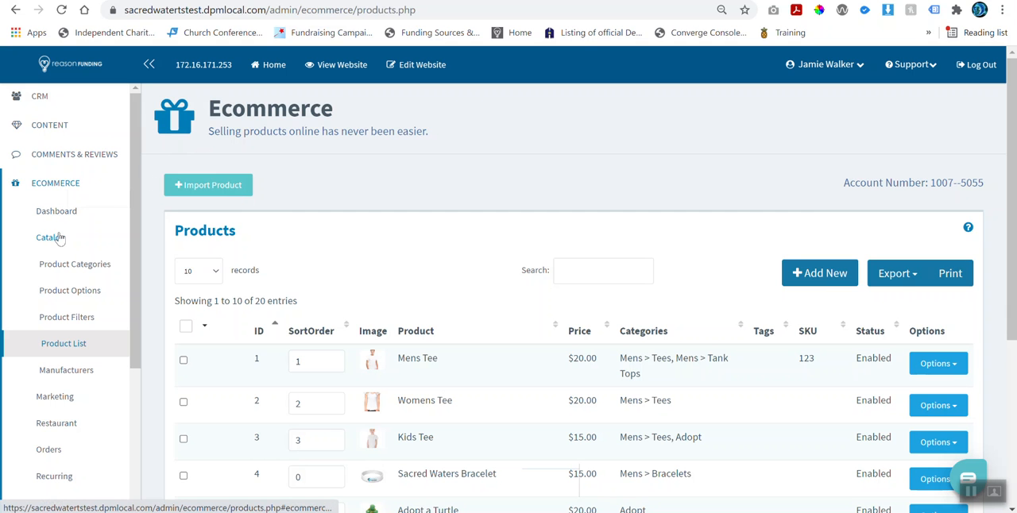
pyautogui.click(72, 348)
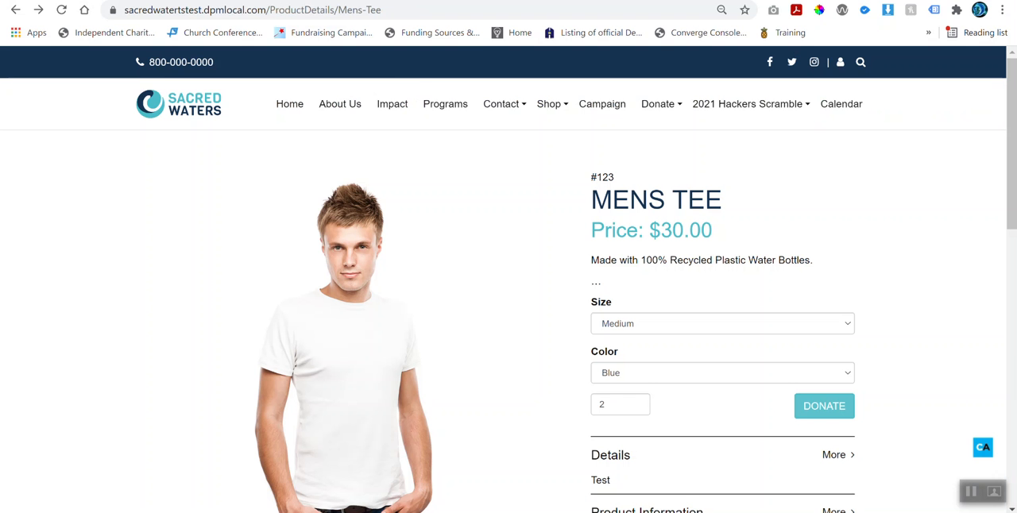
# Step: Switch back to the Sacred Waters storefront and load its /shop page in place of the Mens Tee details
pyautogui.click(501, 108)
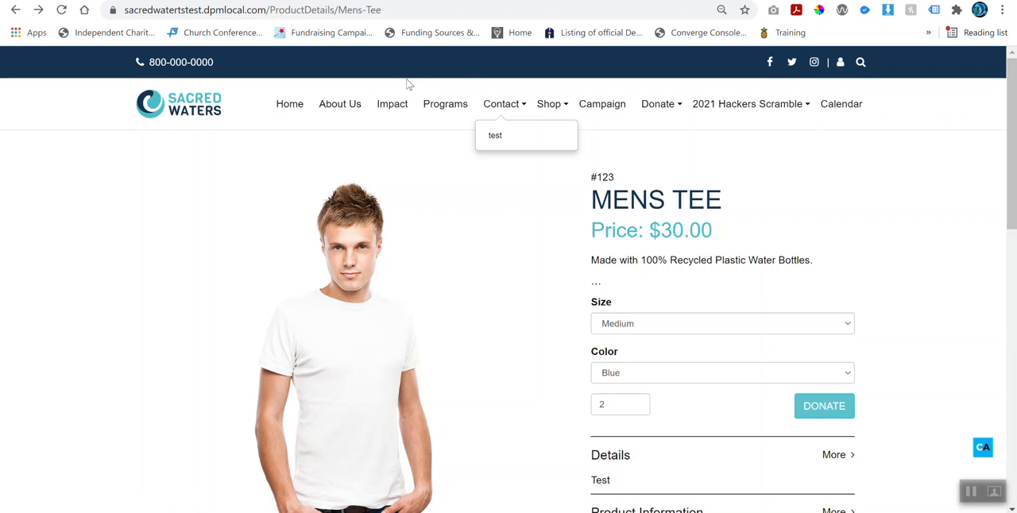
pyautogui.moveTo(411, 7); pyautogui.dragTo(270, 9)
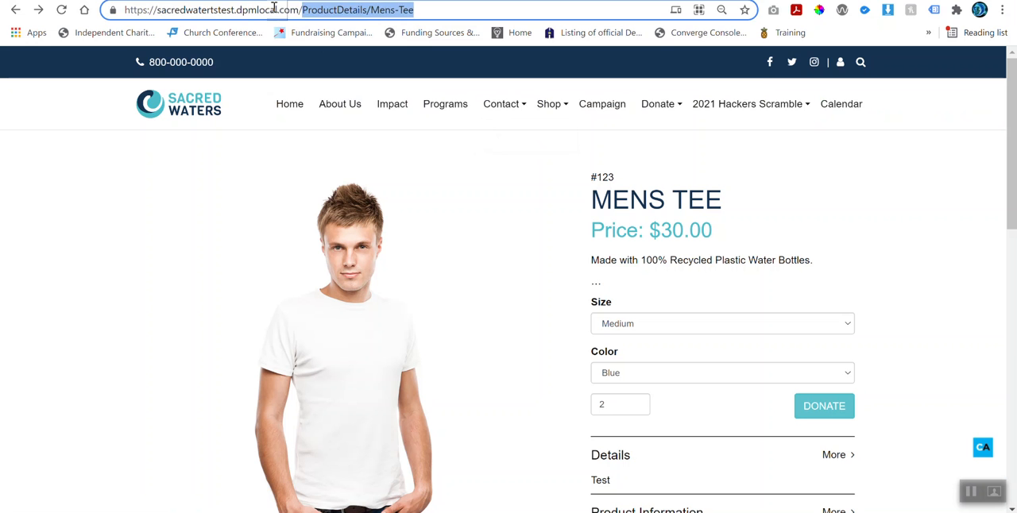
pyautogui.write('shop')
pyautogui.press('Return')
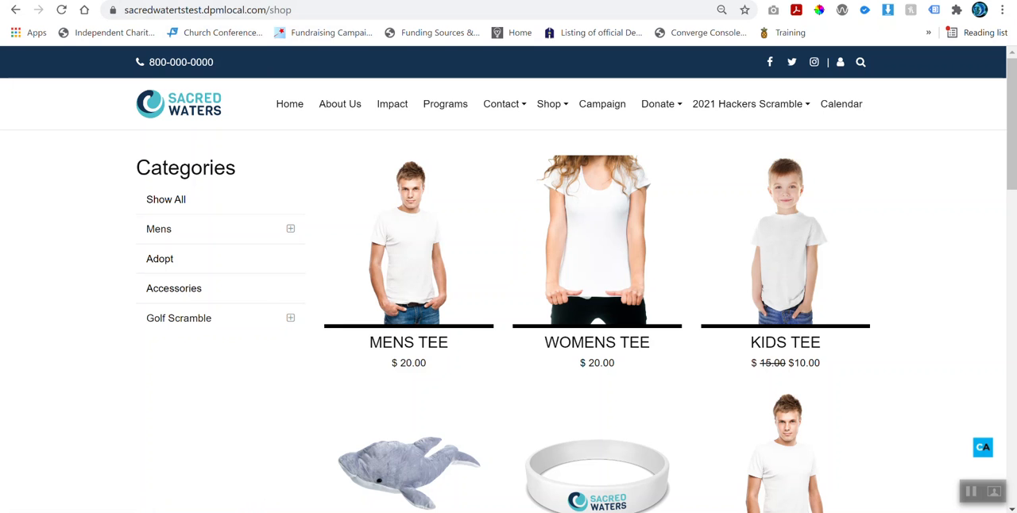
# Step: Compare the storefront's shop page with the Products list in the Reason Funding admin
pyautogui.click(250, 1)
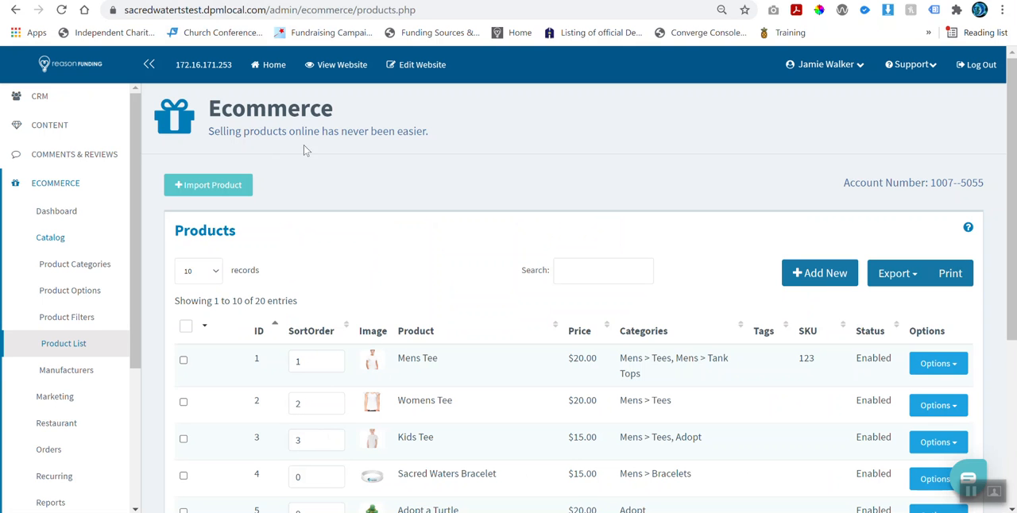
pyautogui.click(286, 1)
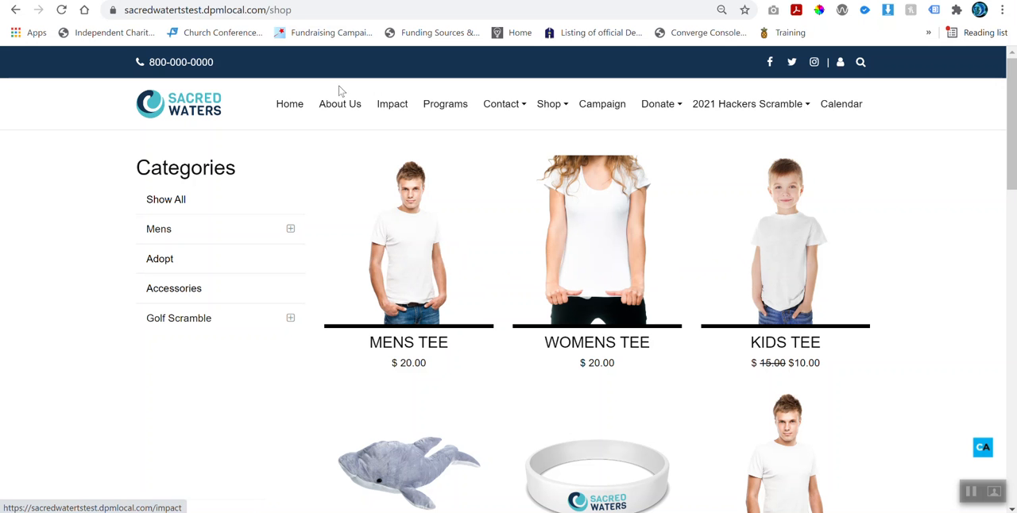
pyautogui.click(246, 0)
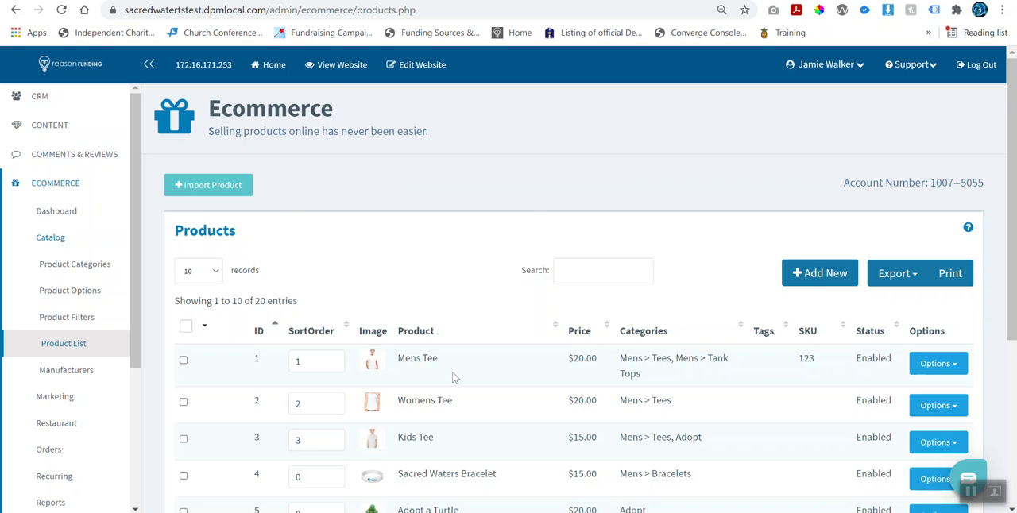
# Step: Show 100 records per page in the Products list and look through all the products
pyautogui.scroll(-1, 444, 378)
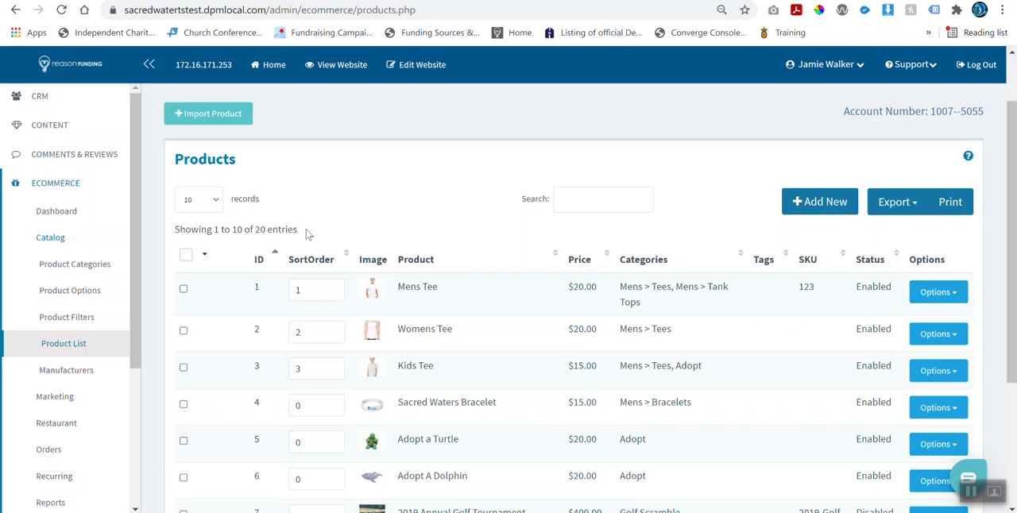
pyautogui.click(213, 203)
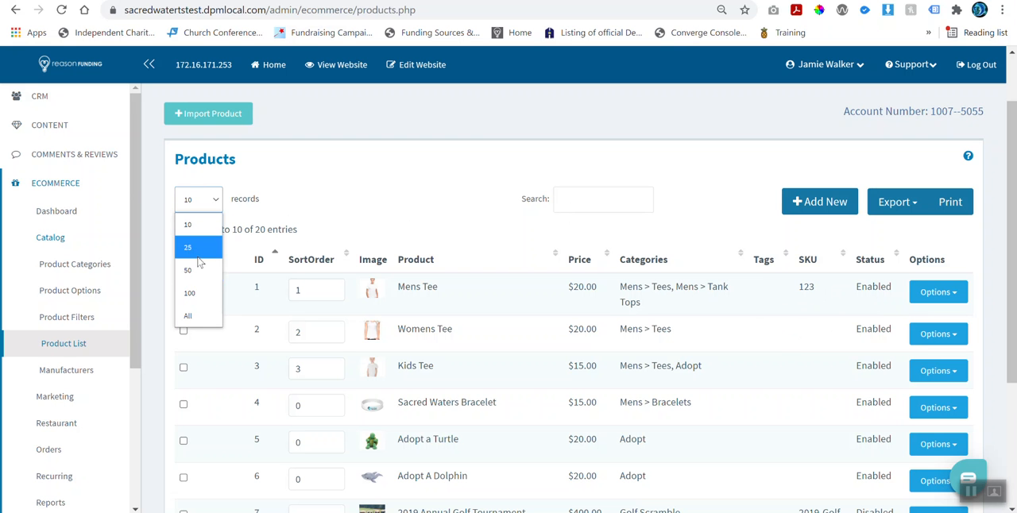
pyautogui.click(199, 292)
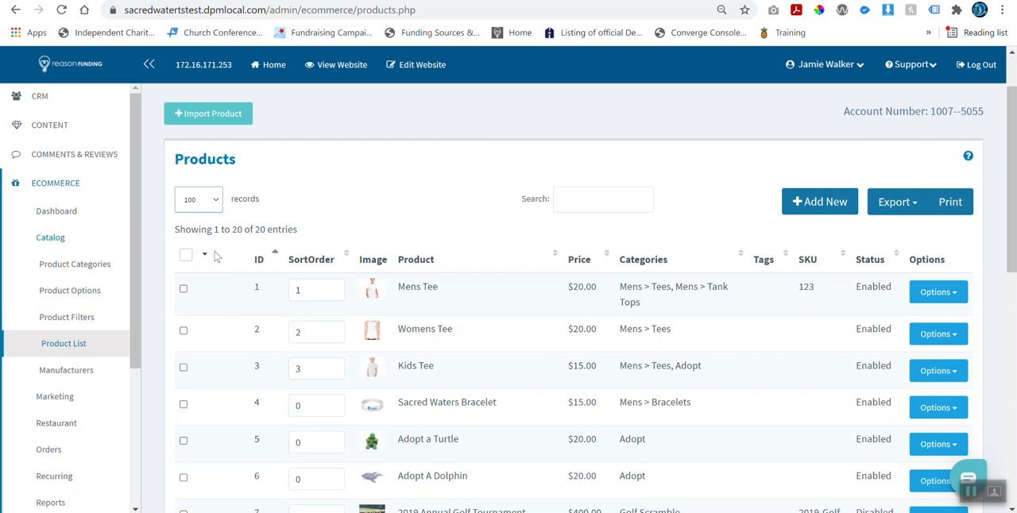
pyautogui.scroll(-1, 221, 230)
pyautogui.scroll(-5, 221, 232)
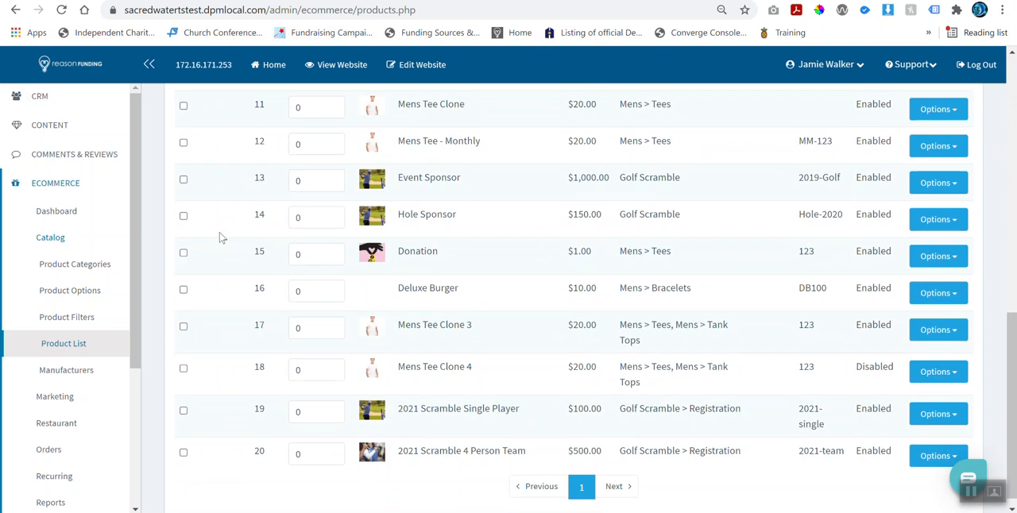
pyautogui.scroll(8, 221, 237)
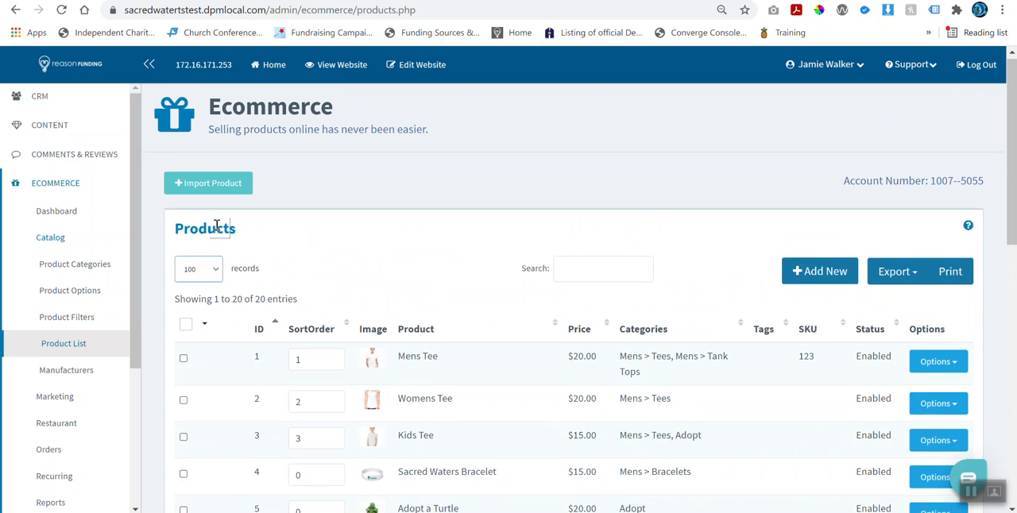
# Step: Search the Products list for "adopt", look over the matching products and clear the search
pyautogui.click(590, 272)
pyautogui.write('adopt')
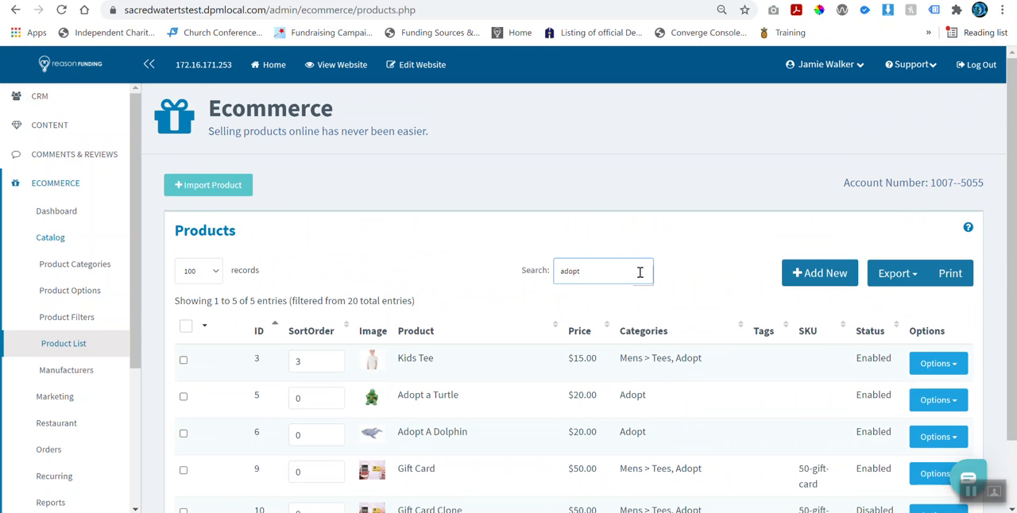
pyautogui.scroll(-1, 639, 273)
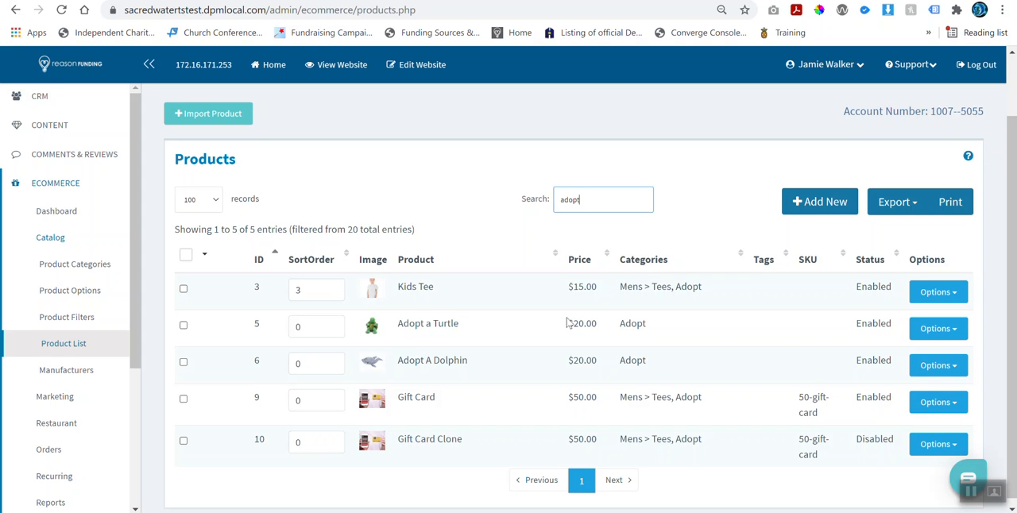
pyautogui.press('BackSpace')
pyautogui.press('BackSpace')
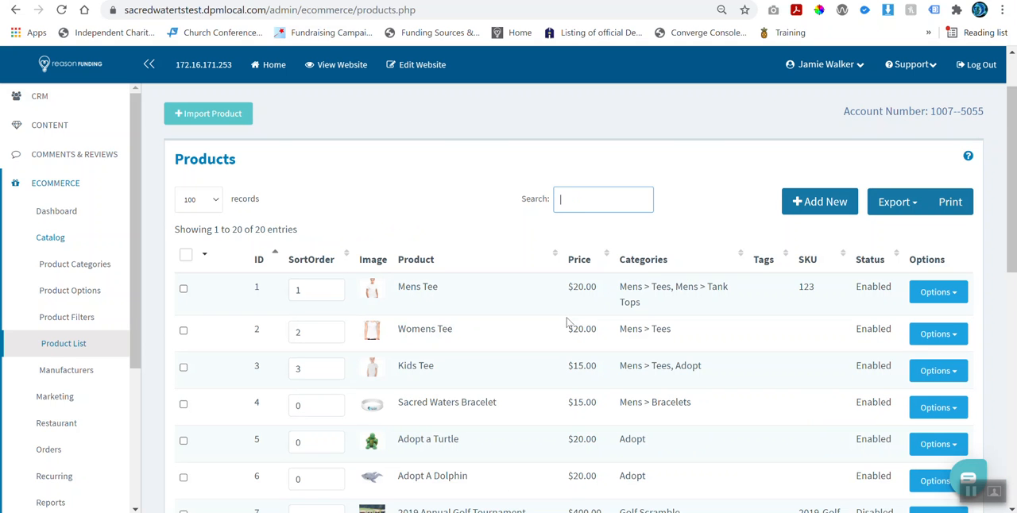
pyautogui.click(439, 202)
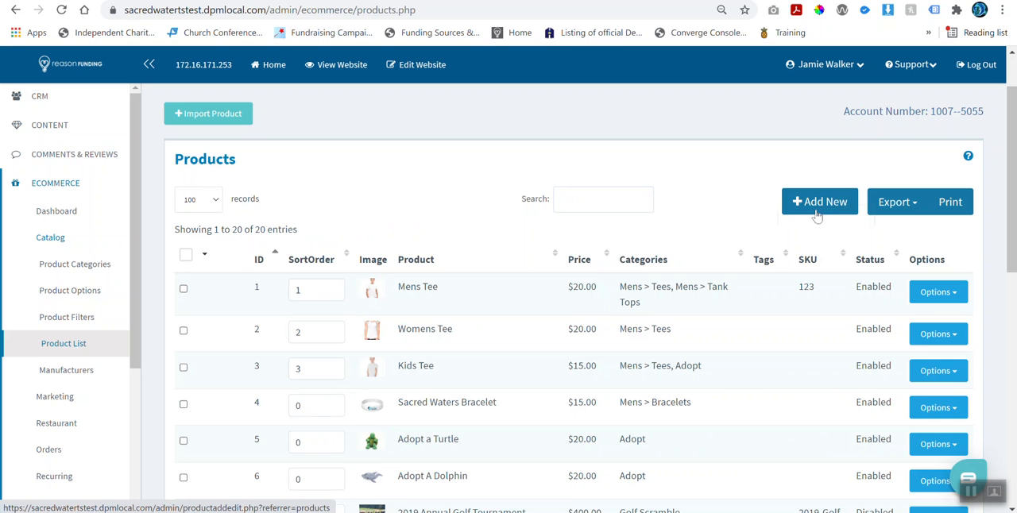
# Step: View the export formats offered for the Products list, and try sorting it by SKU before sorting by ID again
pyautogui.click(895, 208)
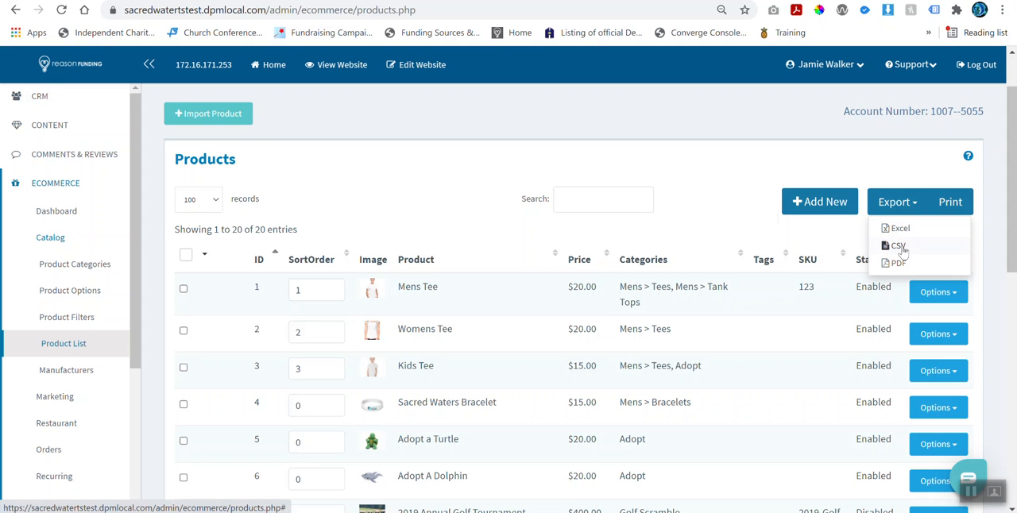
pyautogui.click(830, 250)
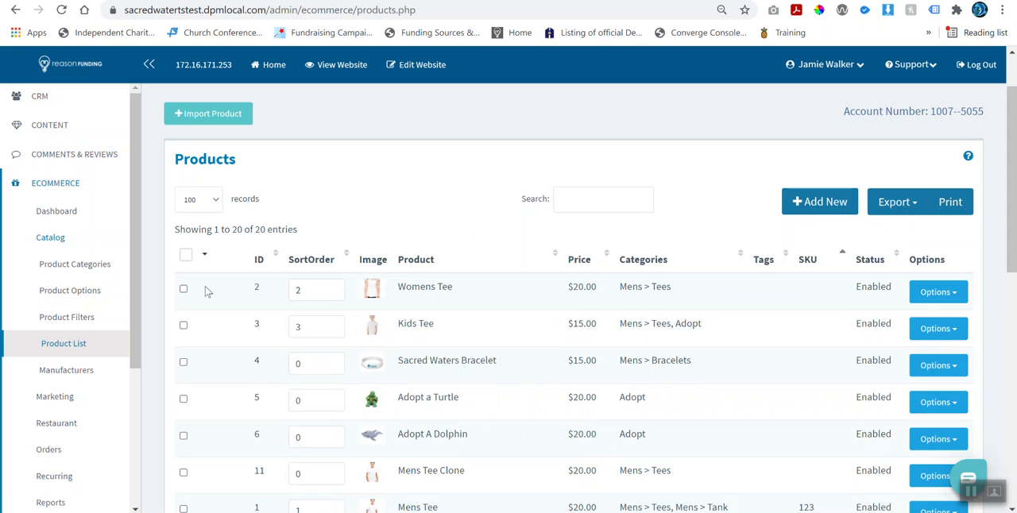
pyautogui.click(257, 265)
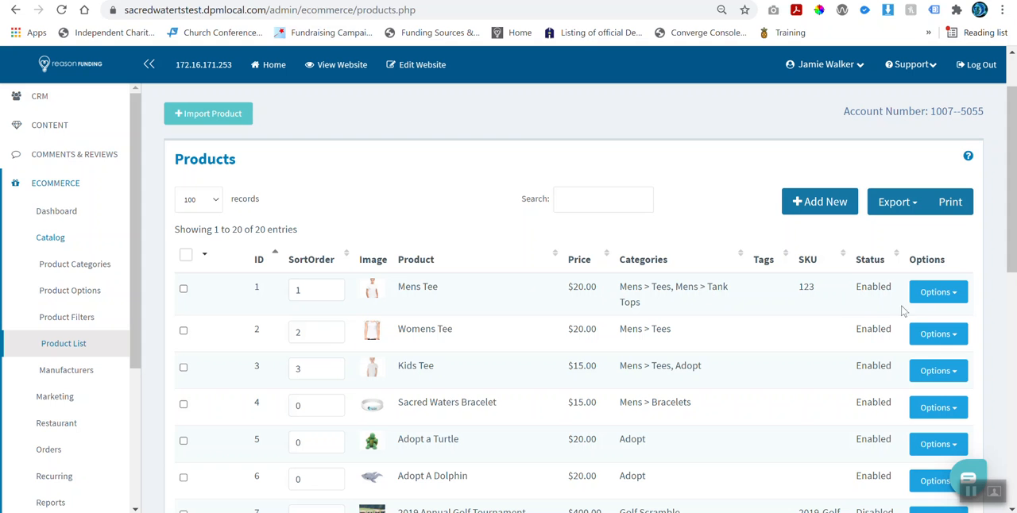
# Step: Check the actions available for the Mens Tee in the Products list and view its product page in the storefront
pyautogui.click(940, 300)
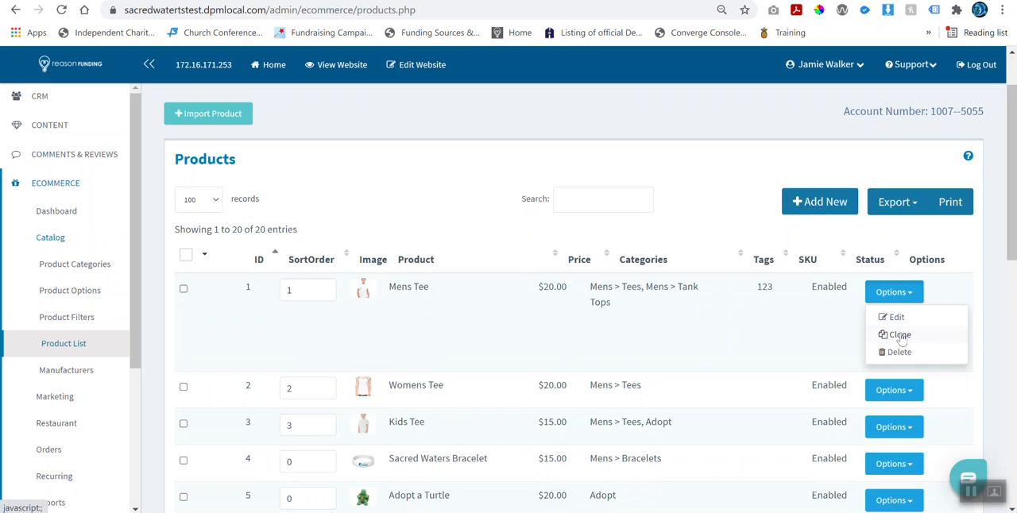
pyautogui.click(738, 236)
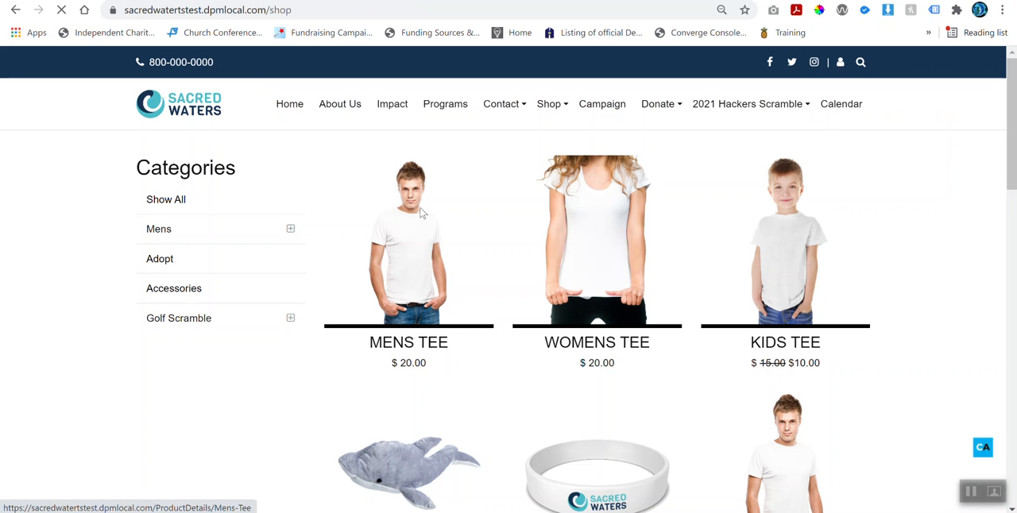
pyautogui.click(422, 213)
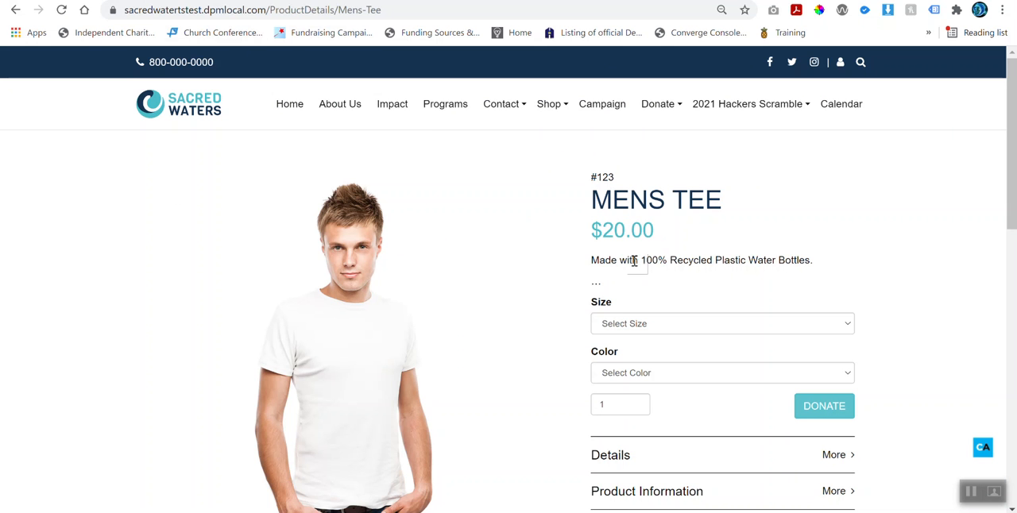
# Step: Switch back to the admin's Products list and open the Mens Tee for editing
pyautogui.click(270, 0)
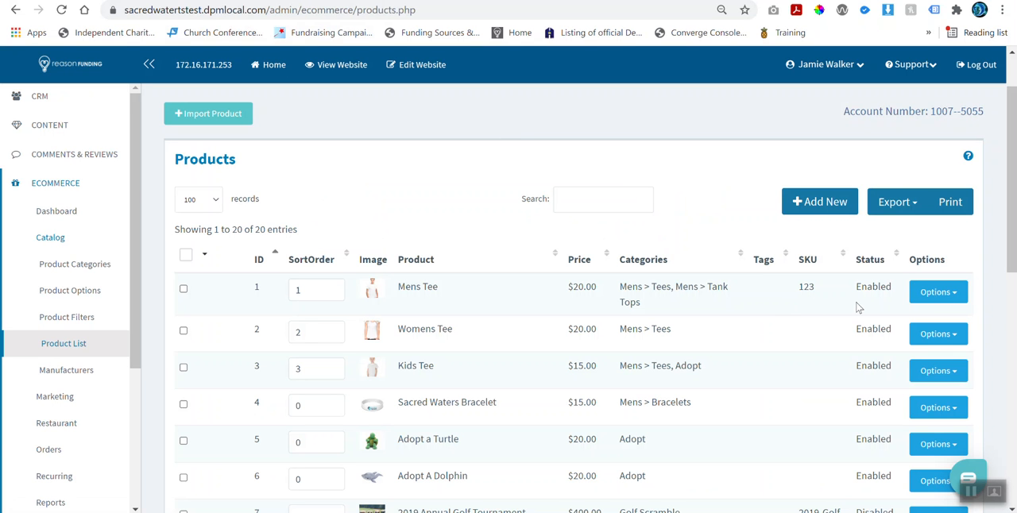
pyautogui.click(938, 293)
pyautogui.click(903, 321)
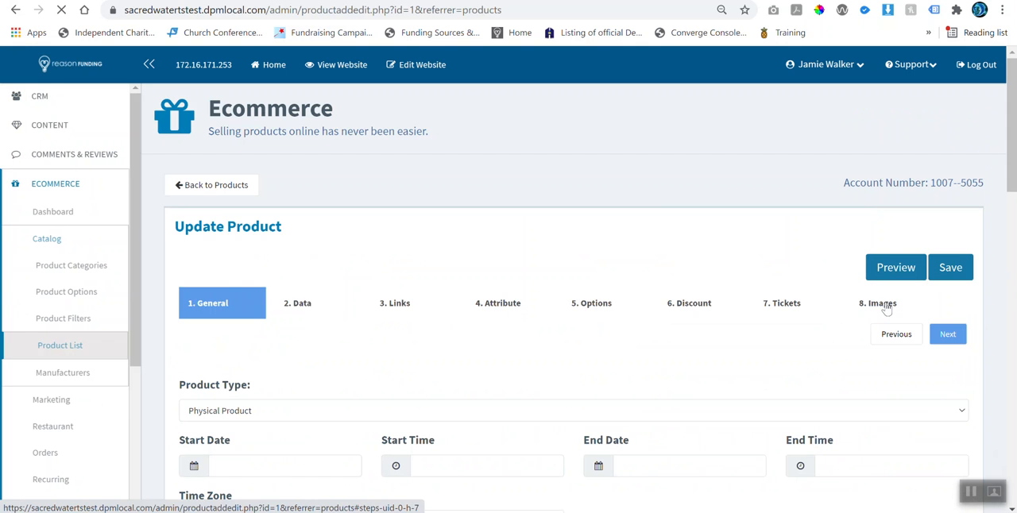
pyautogui.scroll(-2, 591, 313)
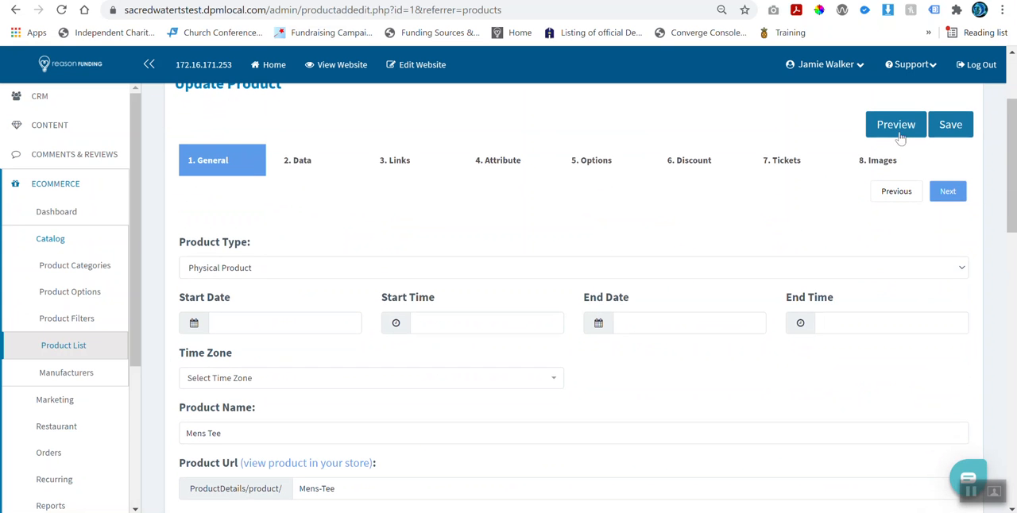
# Step: Reduce the browser zoom by one level so more of the Update Product page fits on screen
pyautogui.click(1001, 10)
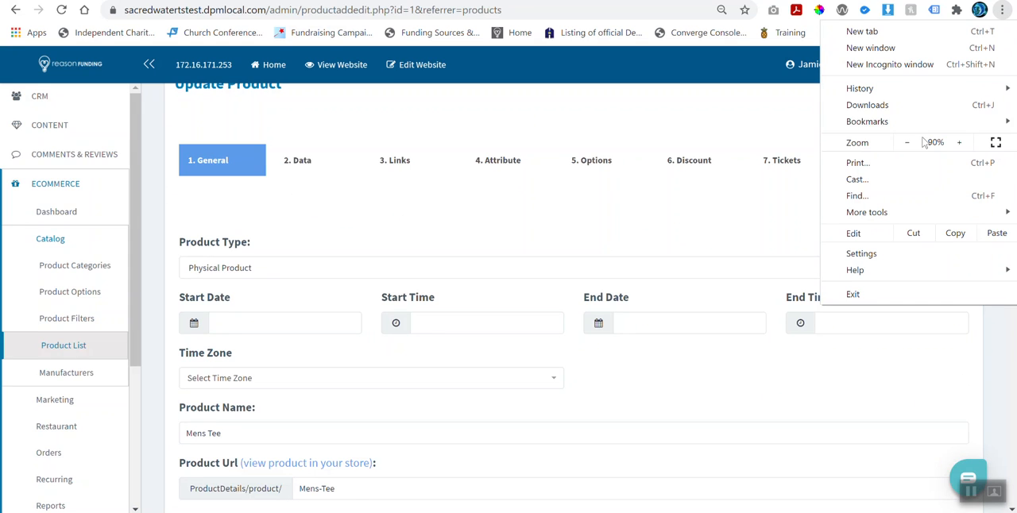
pyautogui.click(906, 142)
pyautogui.click(391, 120)
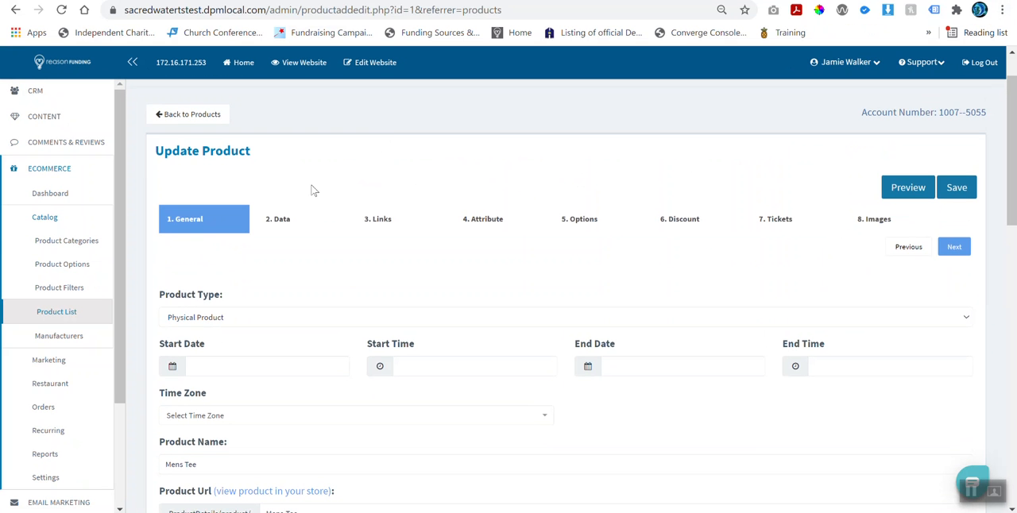
# Step: Review the Mens Tee's Data settings, covering image, SKU, cost, price, quantity, weight, cart button label, purchase limits, tax class and status
pyautogui.click(286, 227)
pyautogui.scroll(-1, 283, 225)
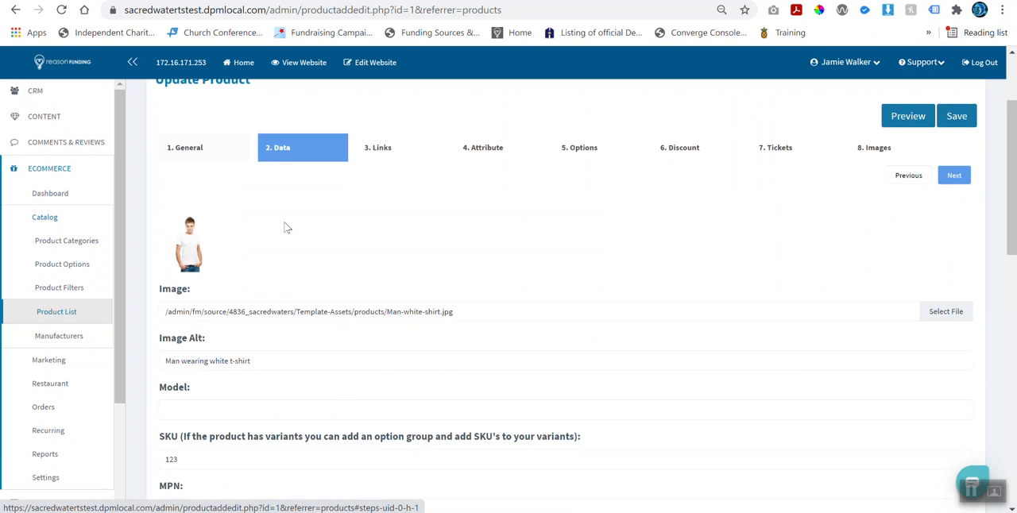
pyautogui.scroll(-1, 221, 308)
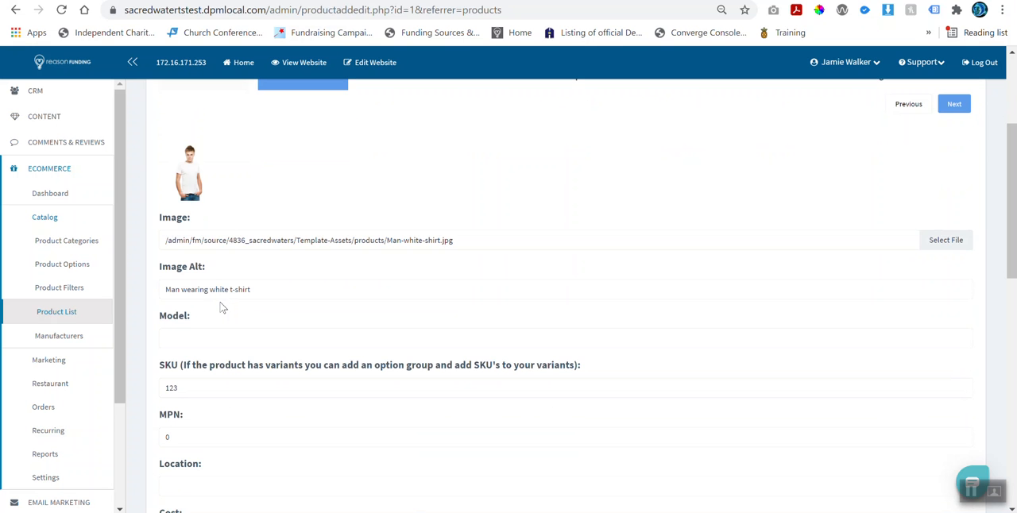
pyautogui.scroll(-3, 221, 308)
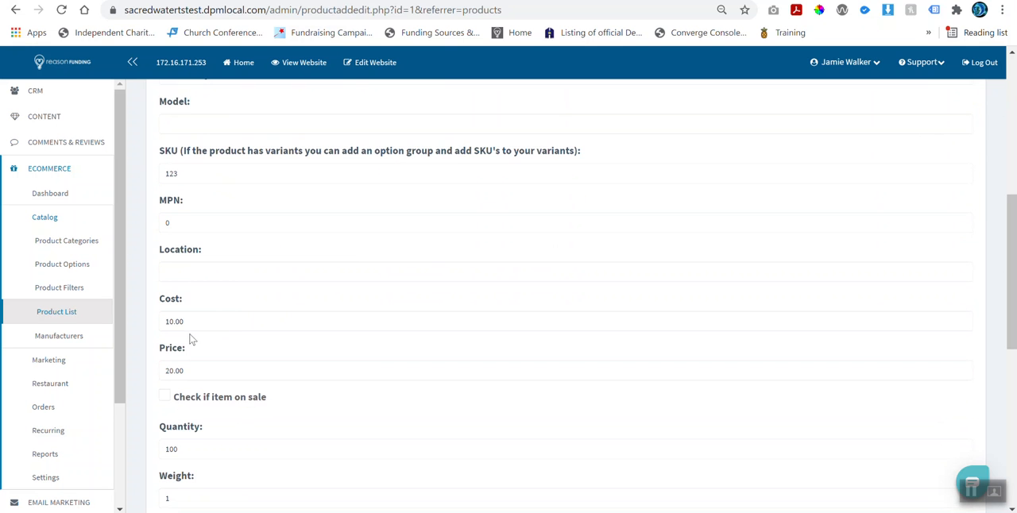
pyautogui.scroll(-1, 210, 379)
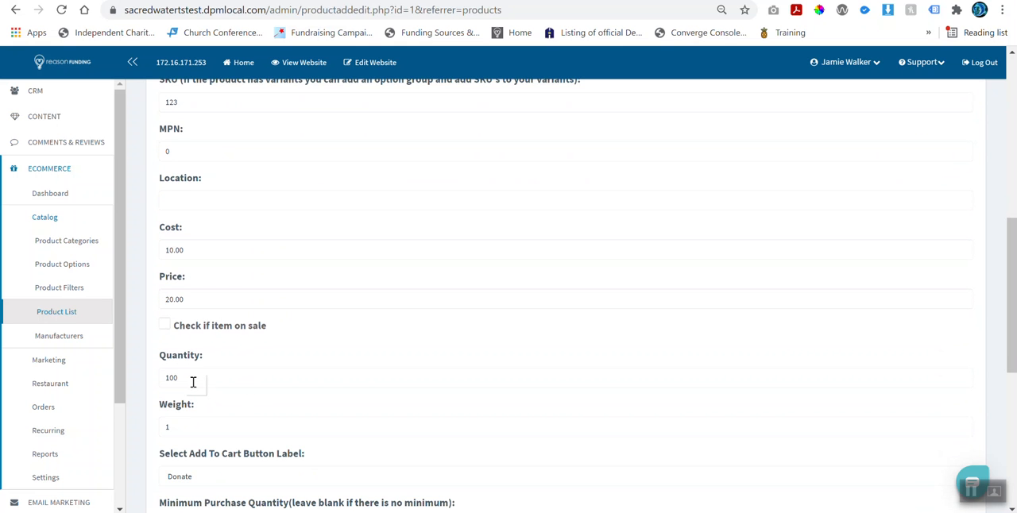
pyautogui.scroll(-1, 193, 382)
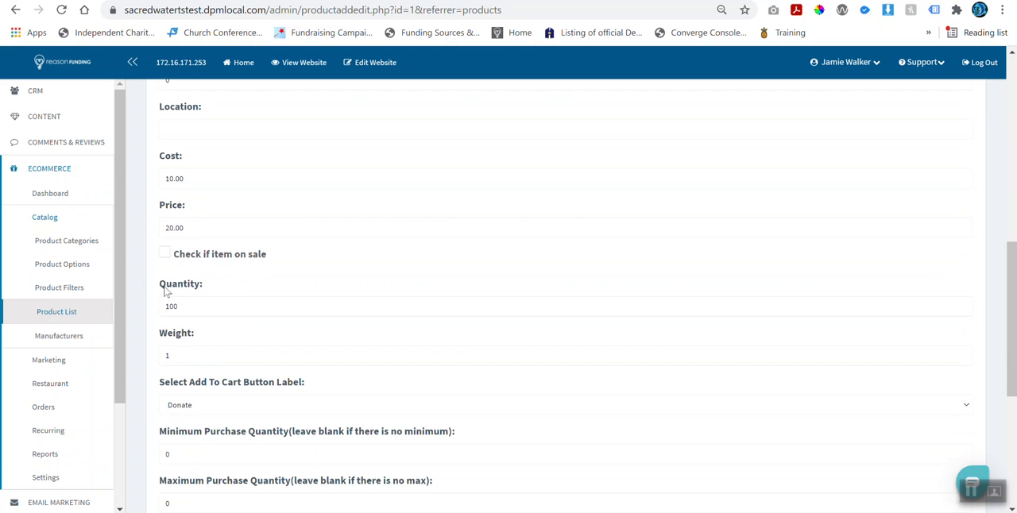
pyautogui.moveTo(158, 283); pyautogui.dragTo(213, 298)
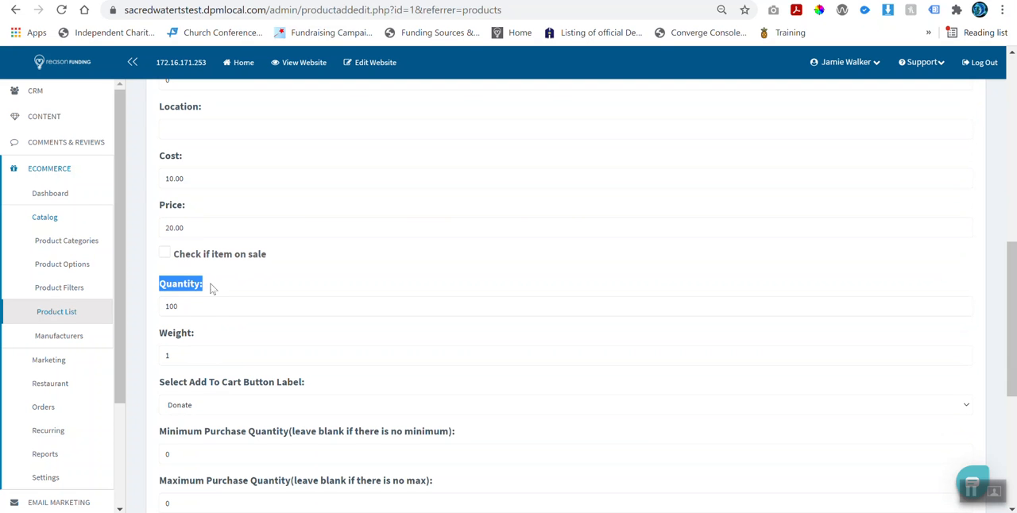
pyautogui.click(212, 329)
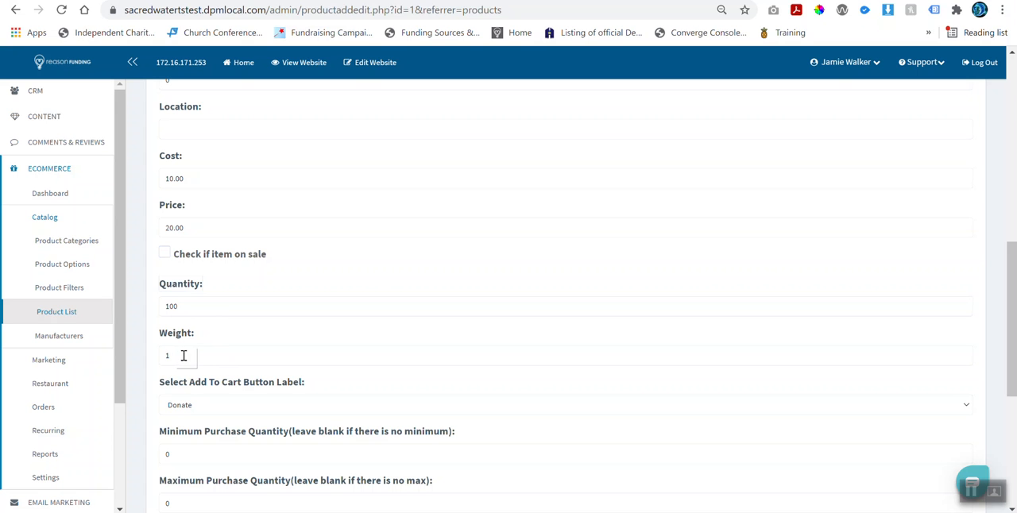
pyautogui.scroll(-2, 184, 355)
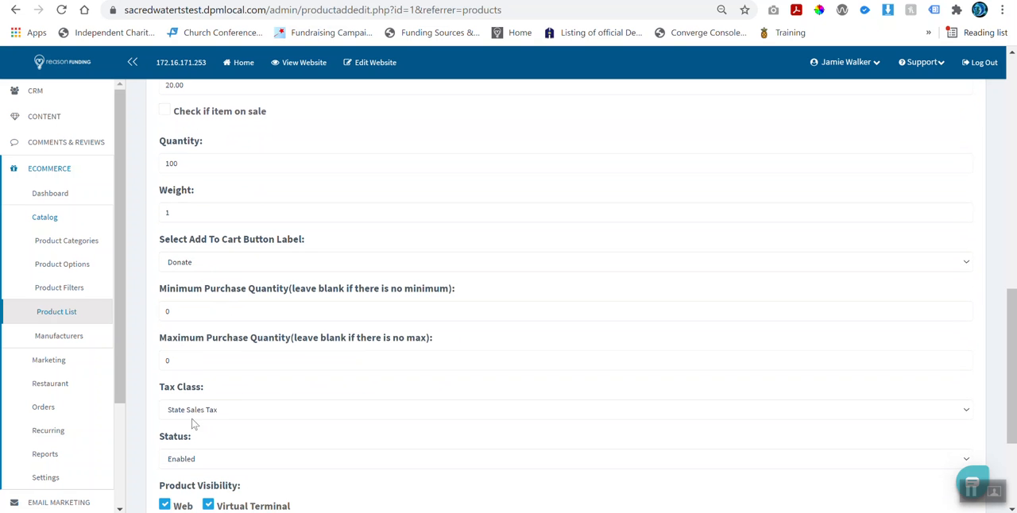
pyautogui.scroll(8, 205, 461)
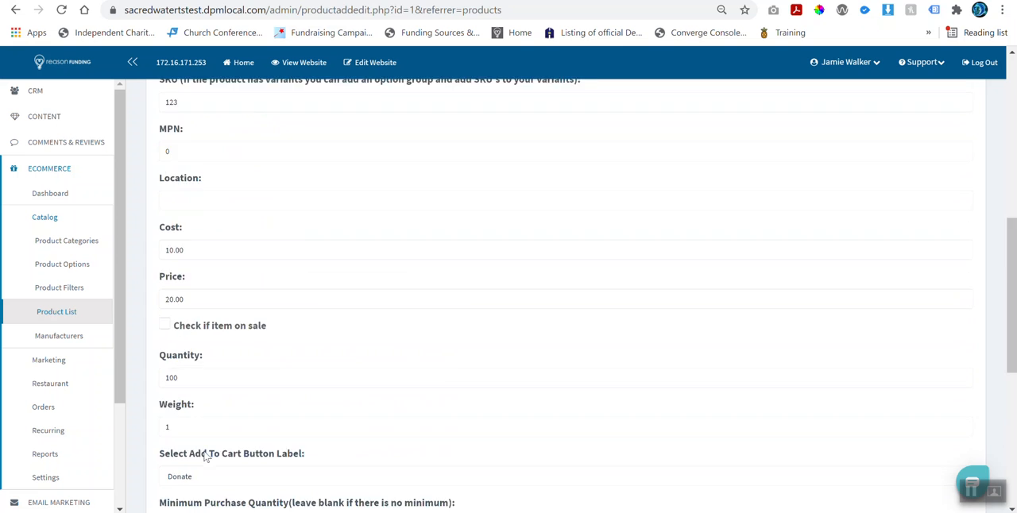
pyautogui.scroll(1, 209, 445)
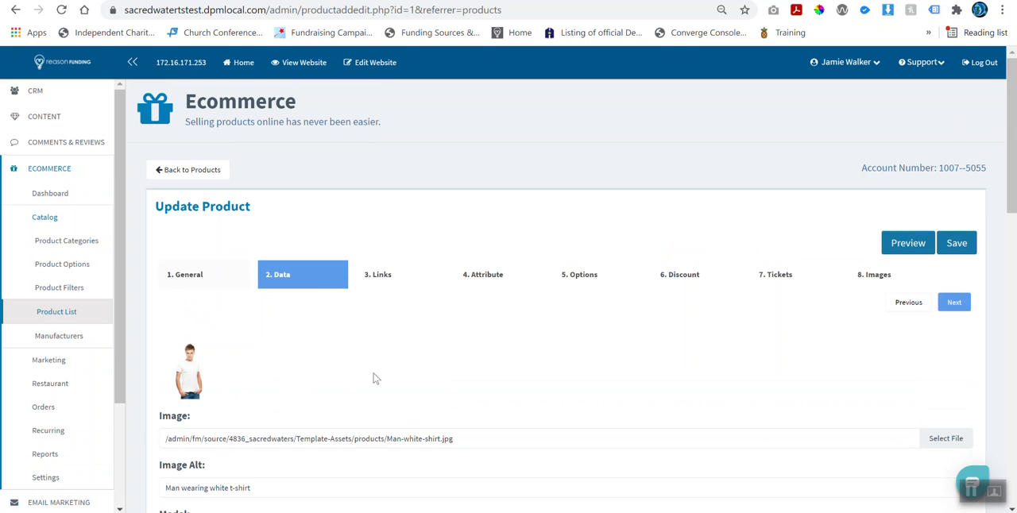
# Step: Return to the Mens Tee's General settings and check the available product types, keeping Physical Product
pyautogui.click(195, 278)
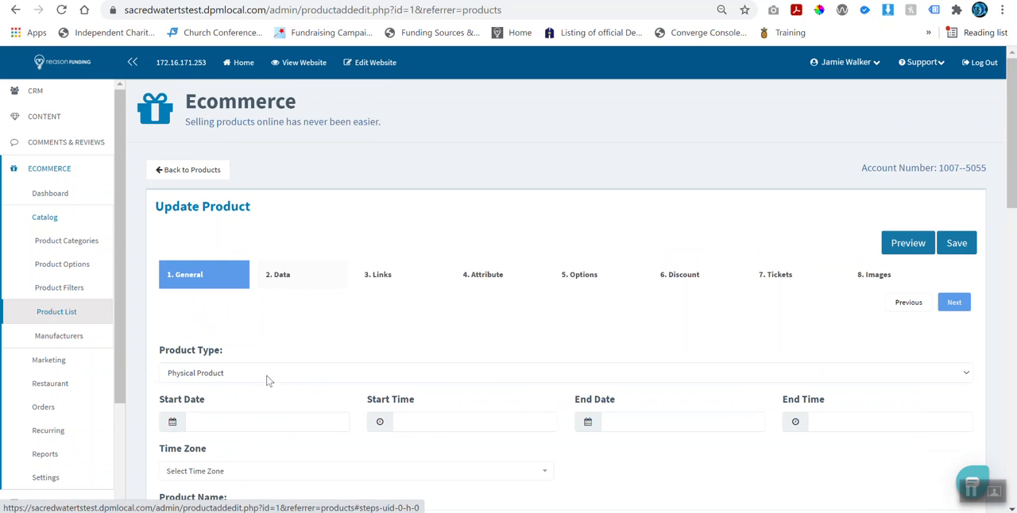
pyautogui.scroll(-1, 186, 353)
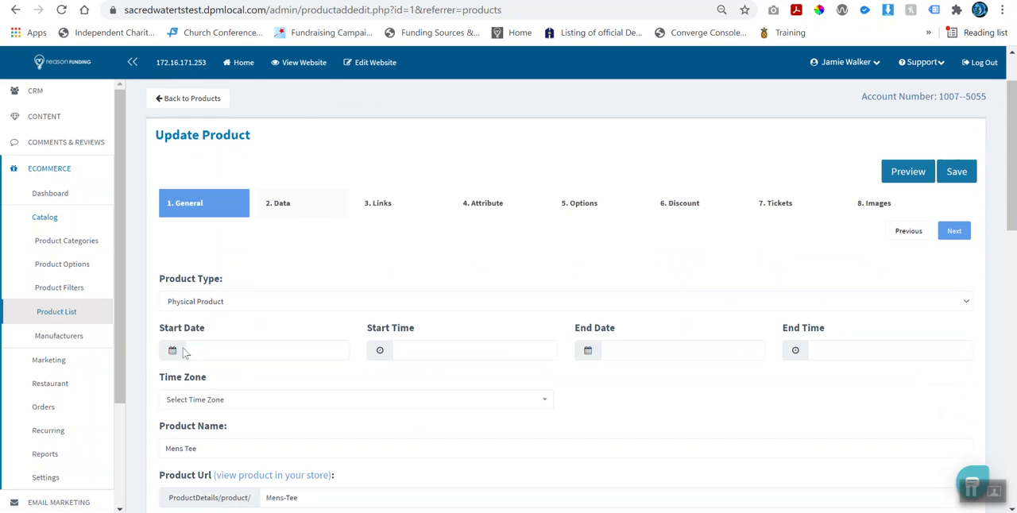
pyautogui.click(212, 308)
pyautogui.scroll(-1, 253, 266)
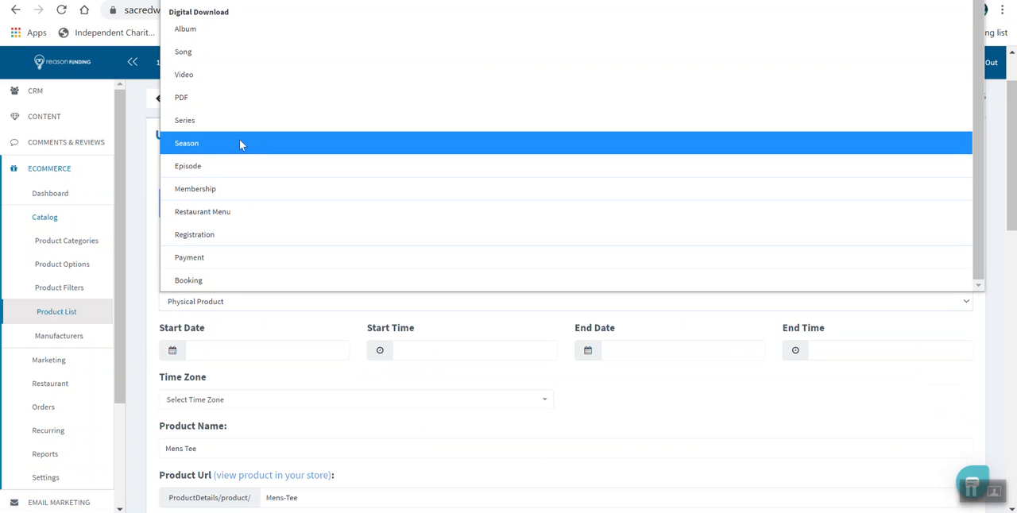
pyautogui.scroll(1, 229, 137)
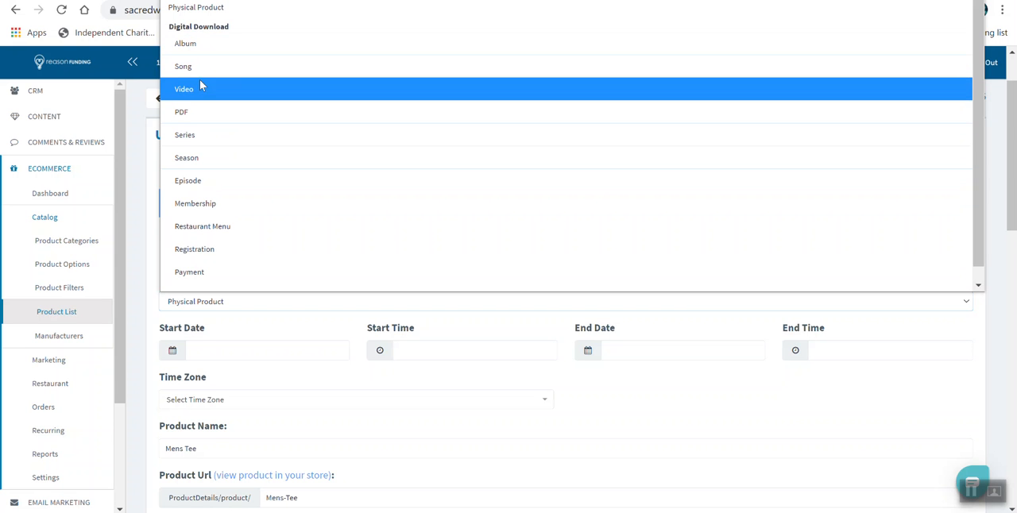
pyautogui.click(145, 176)
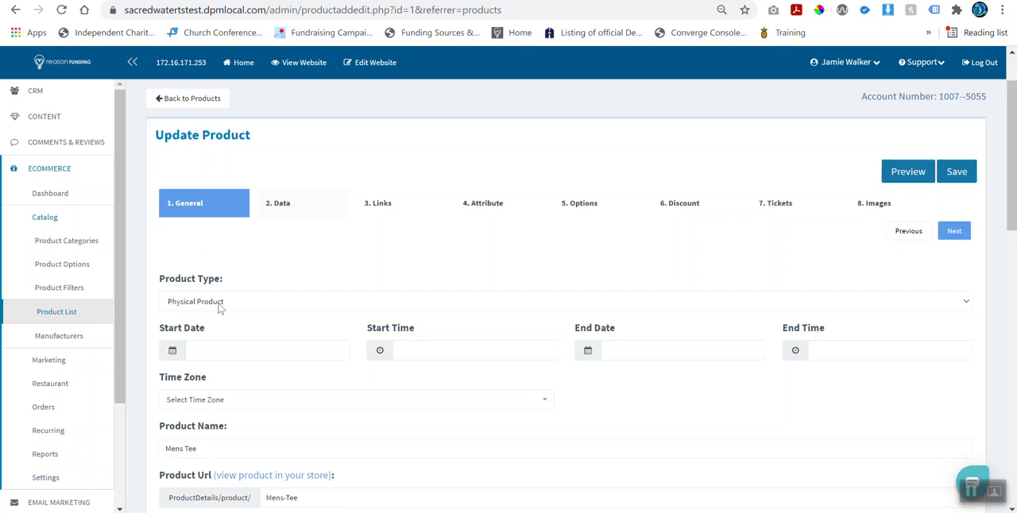
# Step: Set the product's start date to 2021-08-02 and start time to 10:29:52, and check the time zone choices without selecting one
pyautogui.scroll(-1, 220, 306)
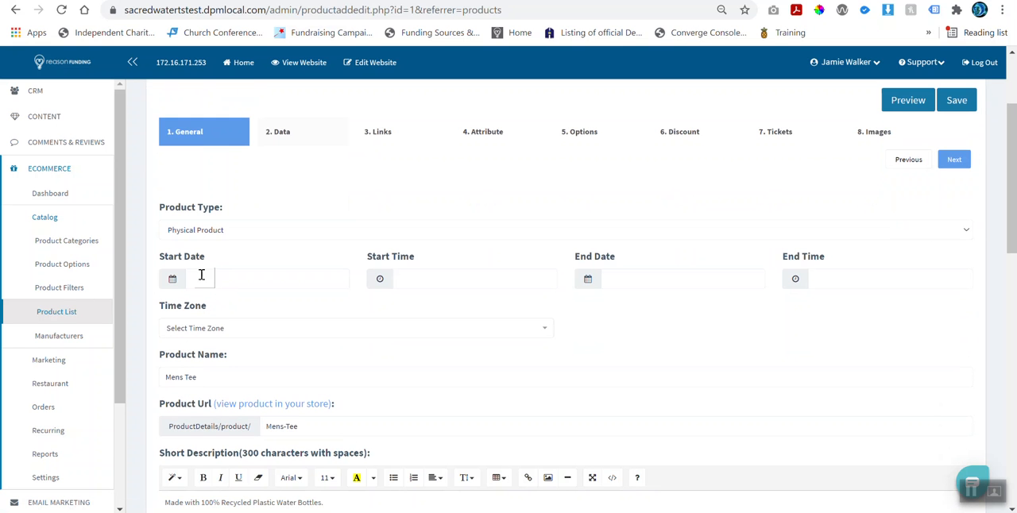
pyautogui.click(245, 281)
pyautogui.click(469, 277)
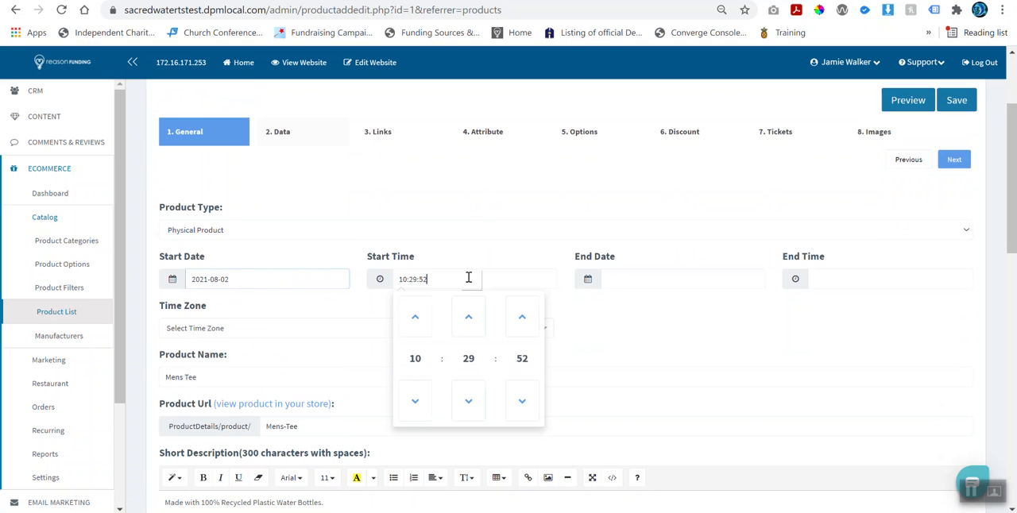
pyautogui.click(459, 262)
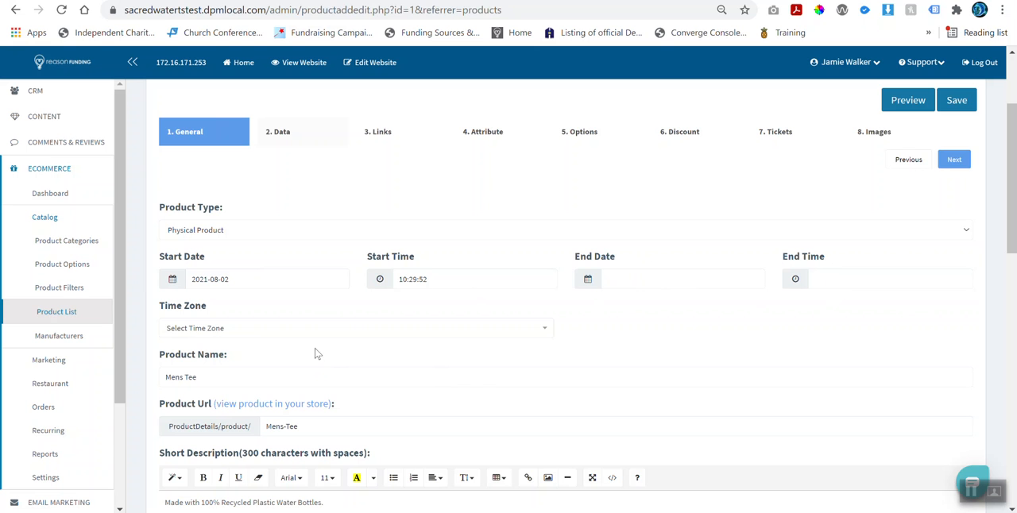
pyautogui.click(198, 332)
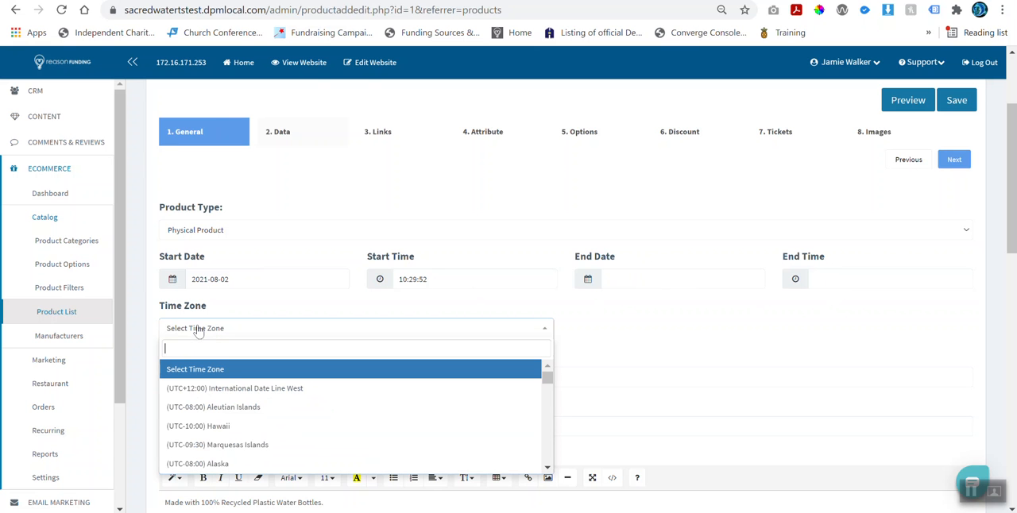
pyautogui.click(223, 316)
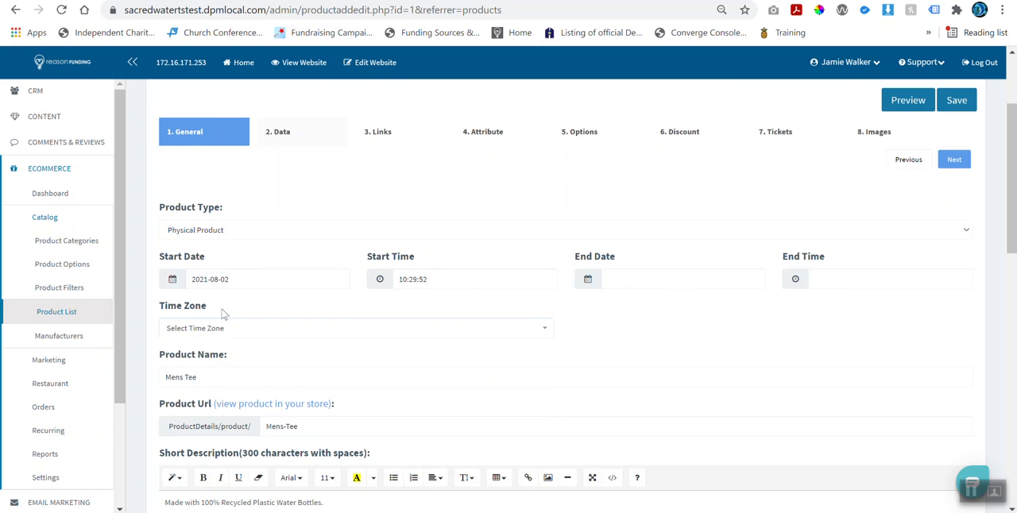
# Step: Highlight the Mens Tee product name in the General settings and compare it with the title on the storefront product page
pyautogui.scroll(-1, 221, 354)
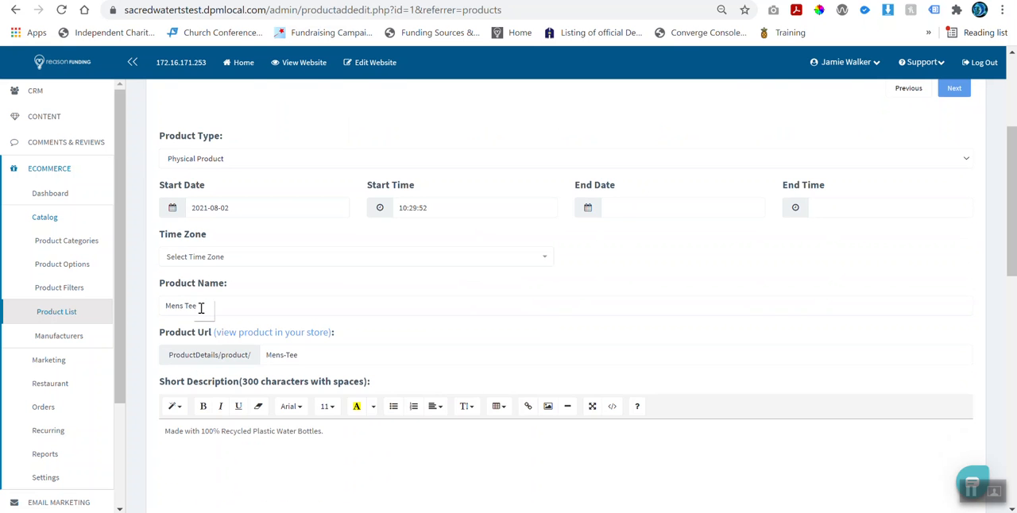
pyautogui.moveTo(165, 306); pyautogui.dragTo(234, 310)
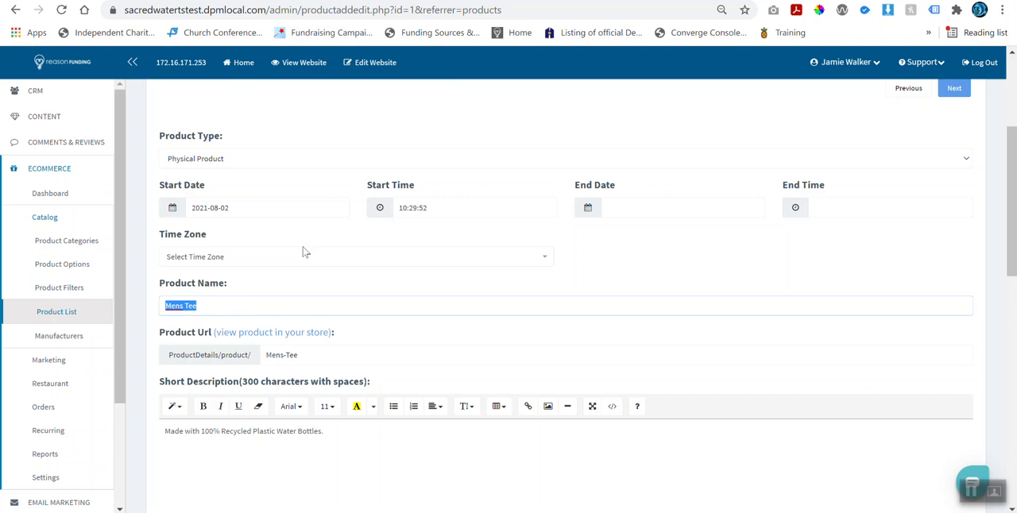
pyautogui.click(111, 0)
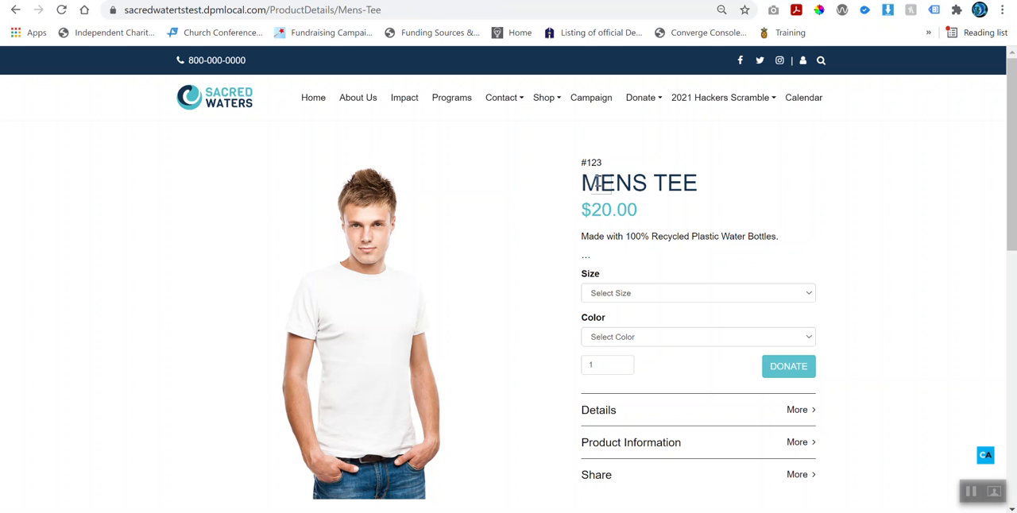
pyautogui.moveTo(582, 183); pyautogui.dragTo(699, 185)
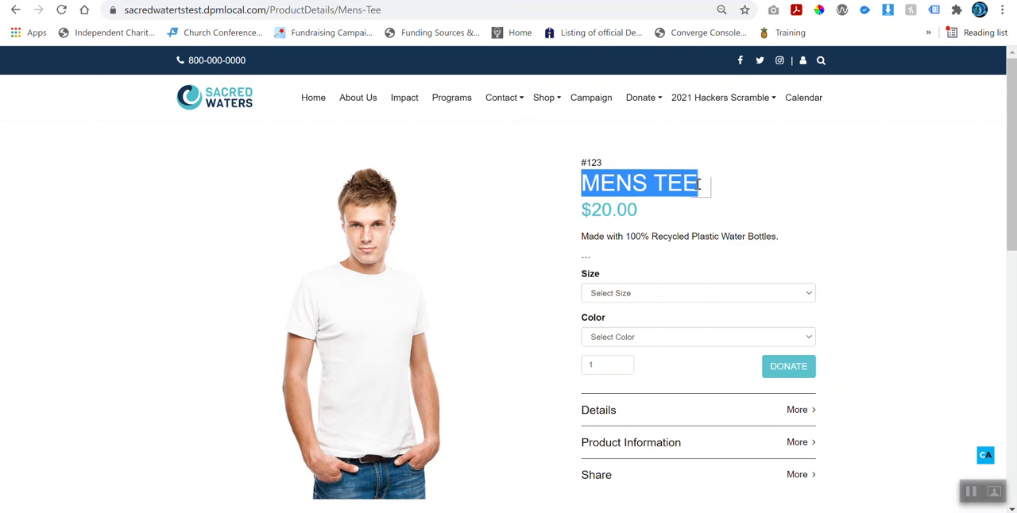
pyautogui.click(711, 230)
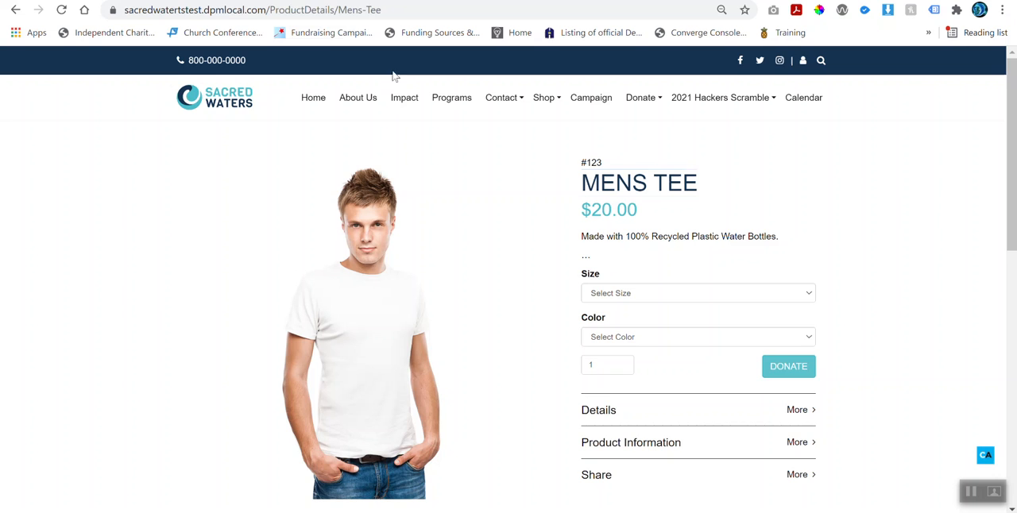
# Step: Switch back to the admin form, highlight the Product Url value and compare it with the storefront page's web address
pyautogui.click(274, 1)
pyautogui.scroll(-3, 333, 172)
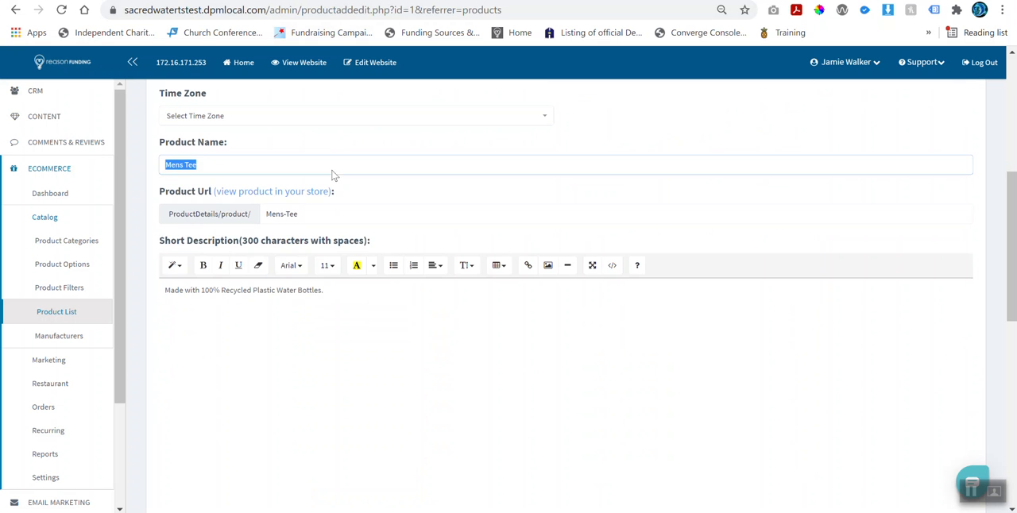
pyautogui.moveTo(266, 212); pyautogui.dragTo(299, 215)
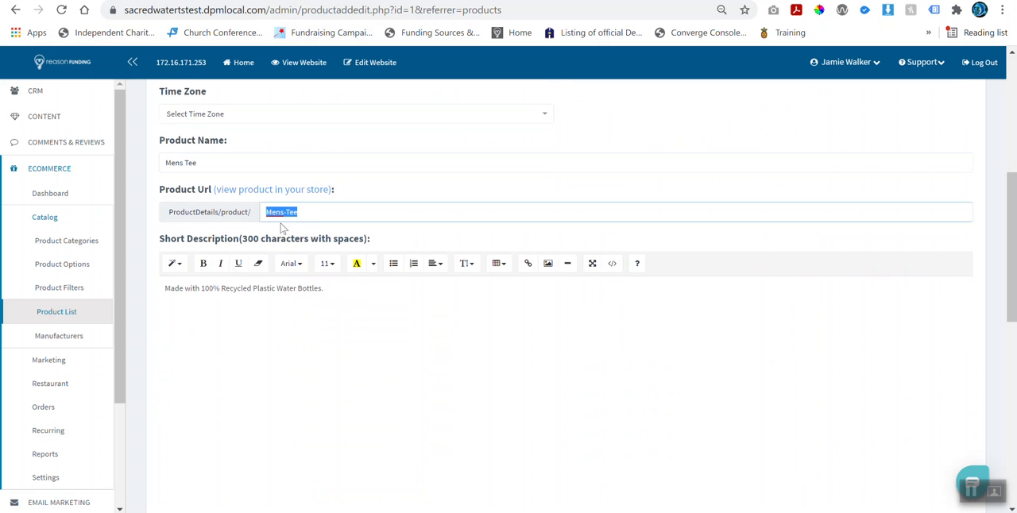
pyautogui.click(274, 1)
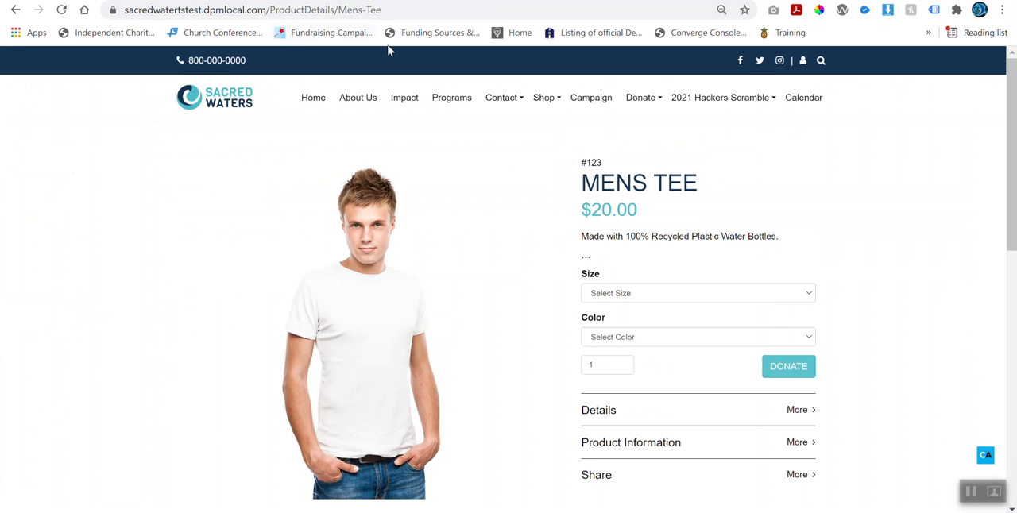
pyautogui.moveTo(398, 11); pyautogui.dragTo(335, 11)
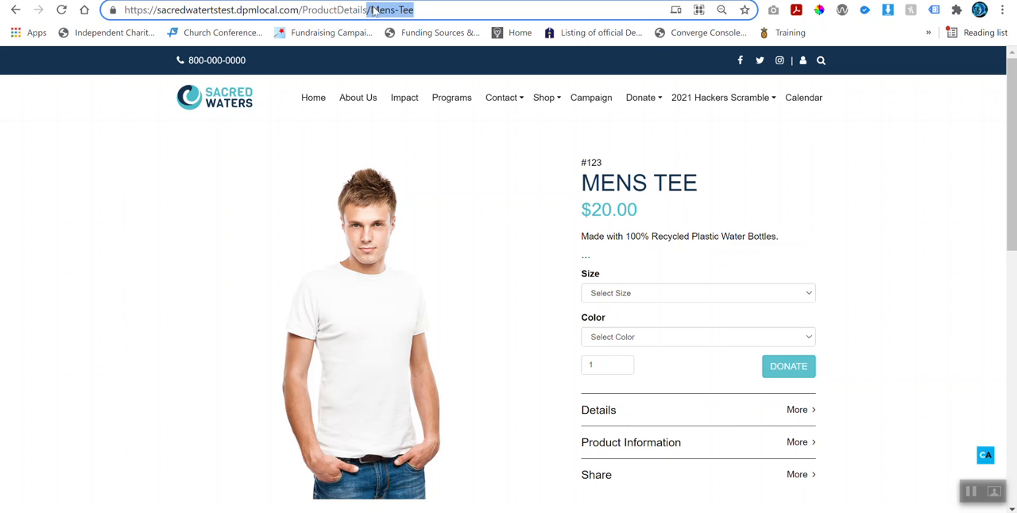
# Step: Highlight the short description in the admin form and compare it with the description text on the storefront product page
pyautogui.click(242, 0)
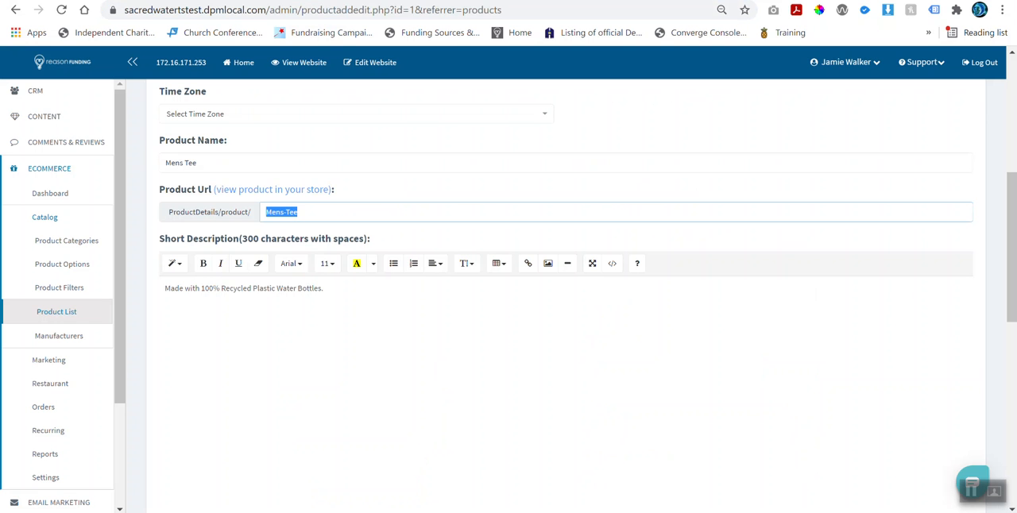
pyautogui.click(236, 290)
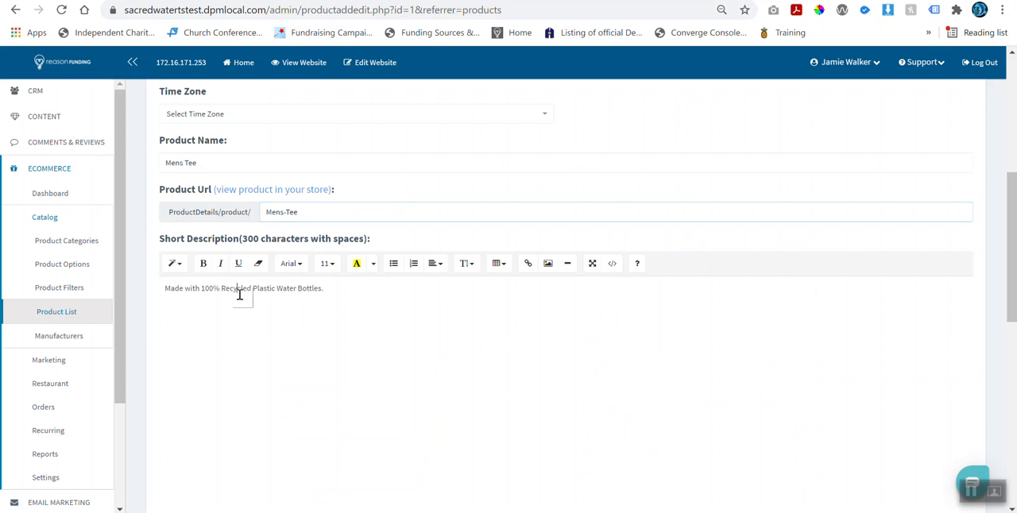
pyautogui.moveTo(168, 292); pyautogui.dragTo(341, 297)
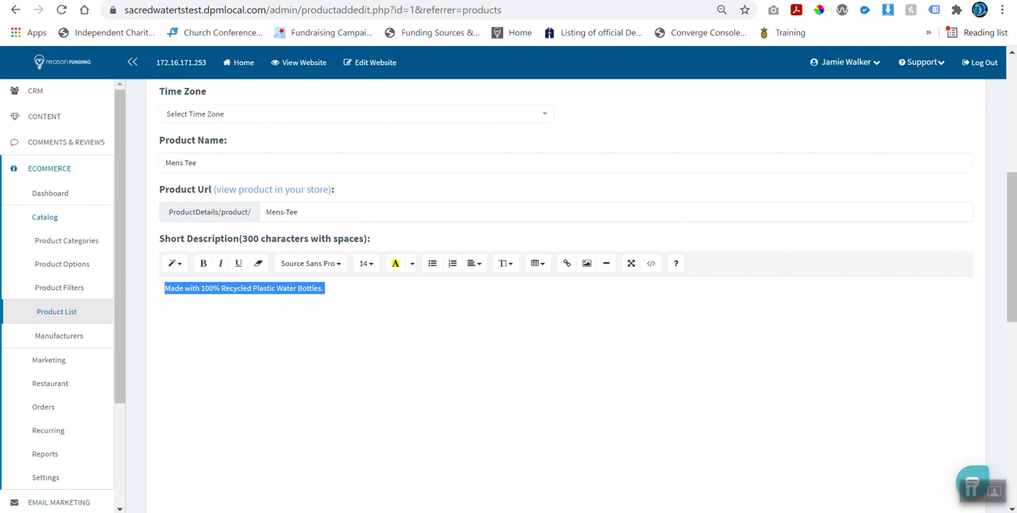
pyautogui.click(341, 1)
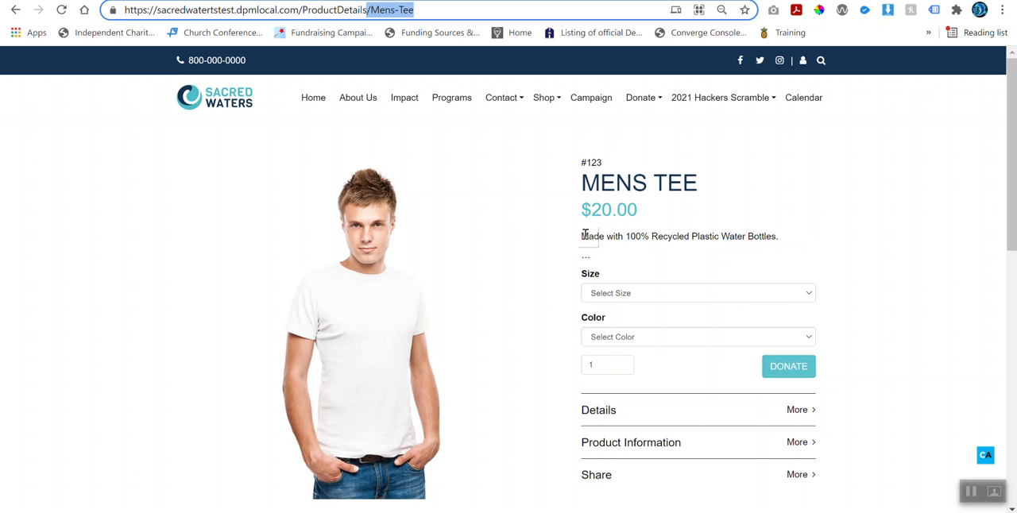
pyautogui.moveTo(582, 236); pyautogui.dragTo(797, 240)
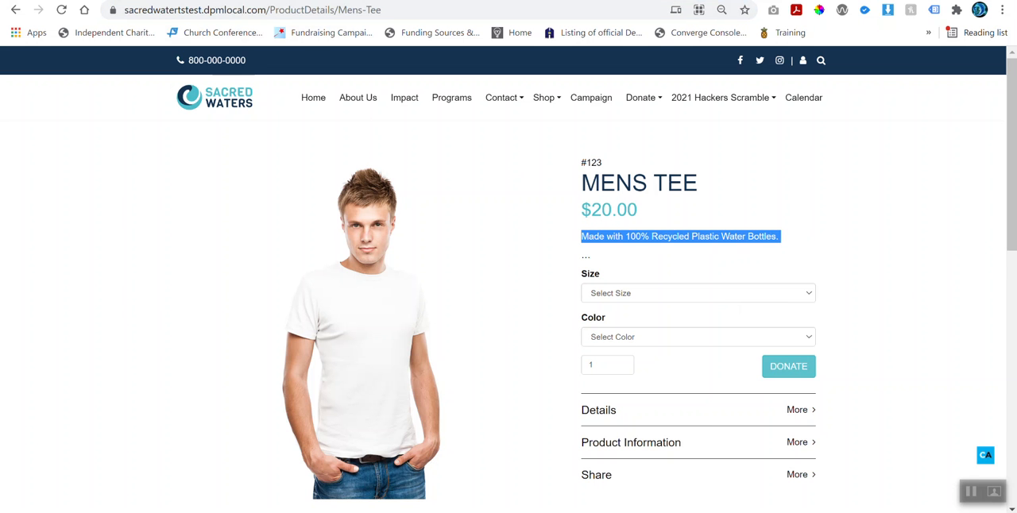
# Step: Locate the Long Description text in the admin form and compare it with the expanded Details section on the storefront product page
pyautogui.click(237, 0)
pyautogui.scroll(-5, 284, 275)
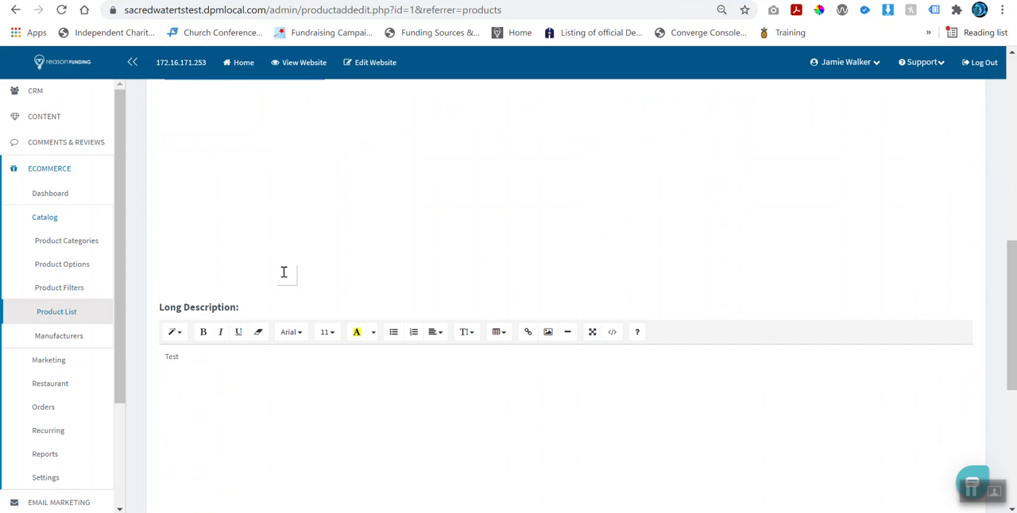
pyautogui.click(165, 357)
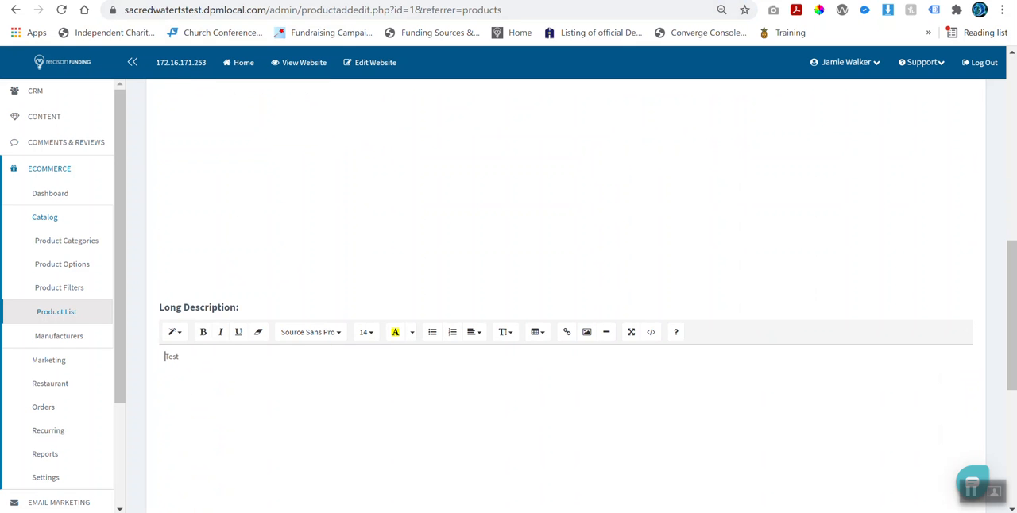
pyautogui.click(365, 0)
pyautogui.click(602, 412)
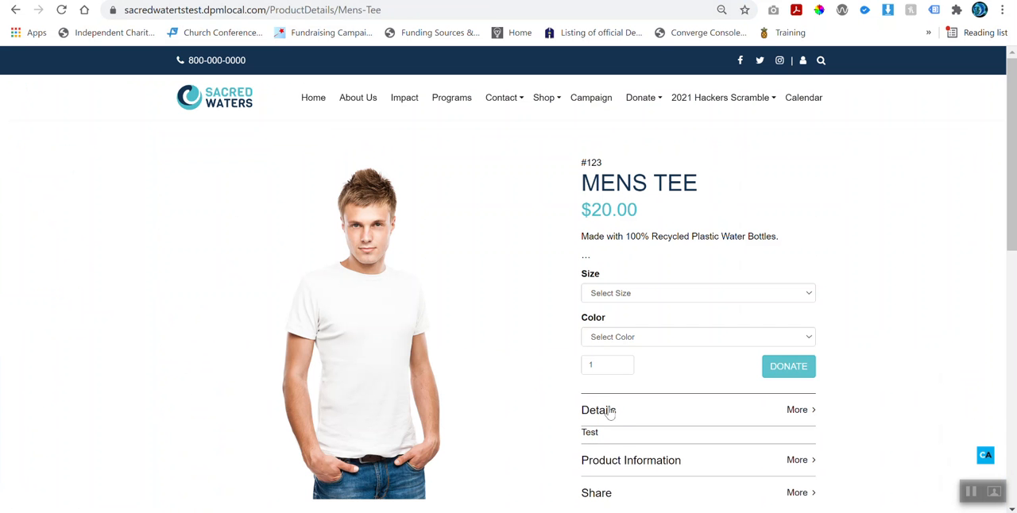
pyautogui.scroll(-2, 610, 448)
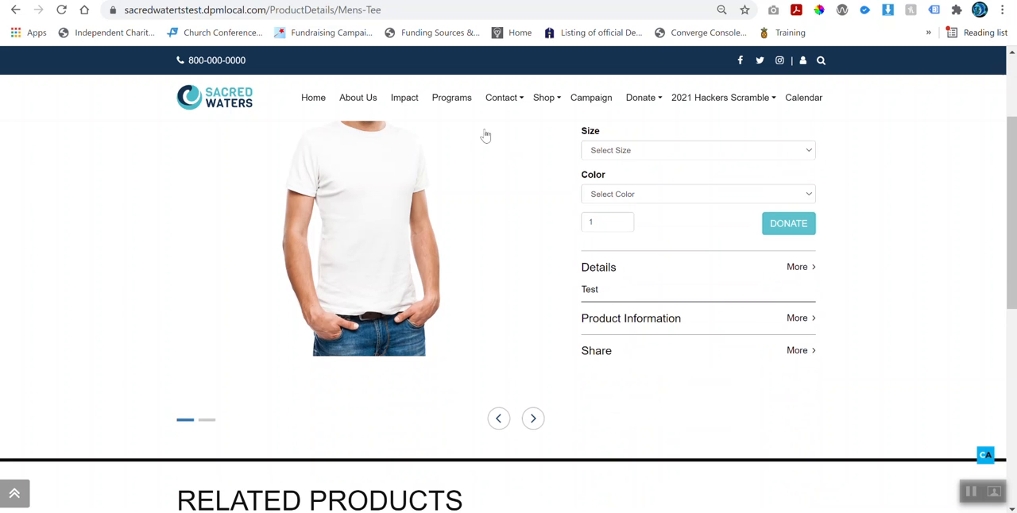
# Step: Return to the admin form and look over the meta tag and product tag fields below the long description
pyautogui.click(301, 0)
pyautogui.scroll(-5, 328, 181)
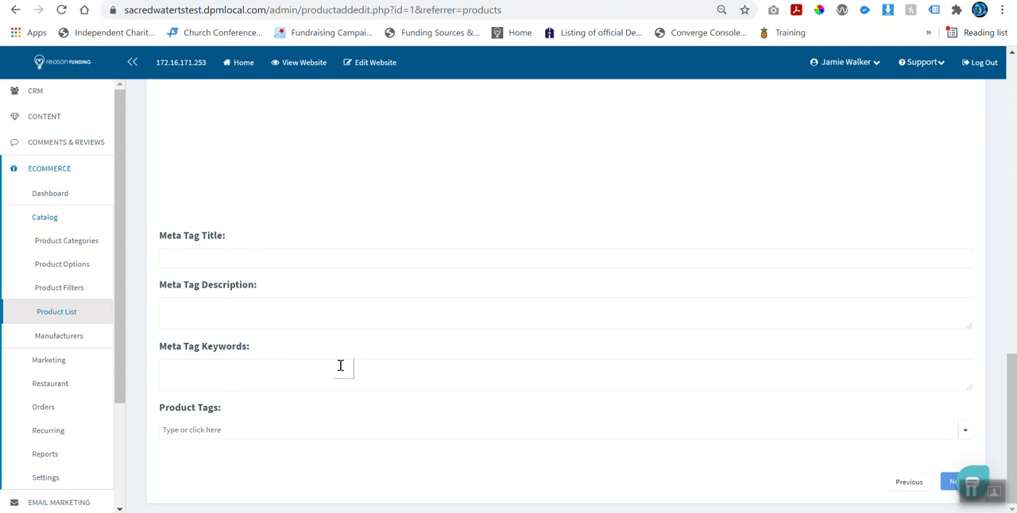
pyautogui.scroll(3, 335, 367)
pyautogui.scroll(6, 336, 366)
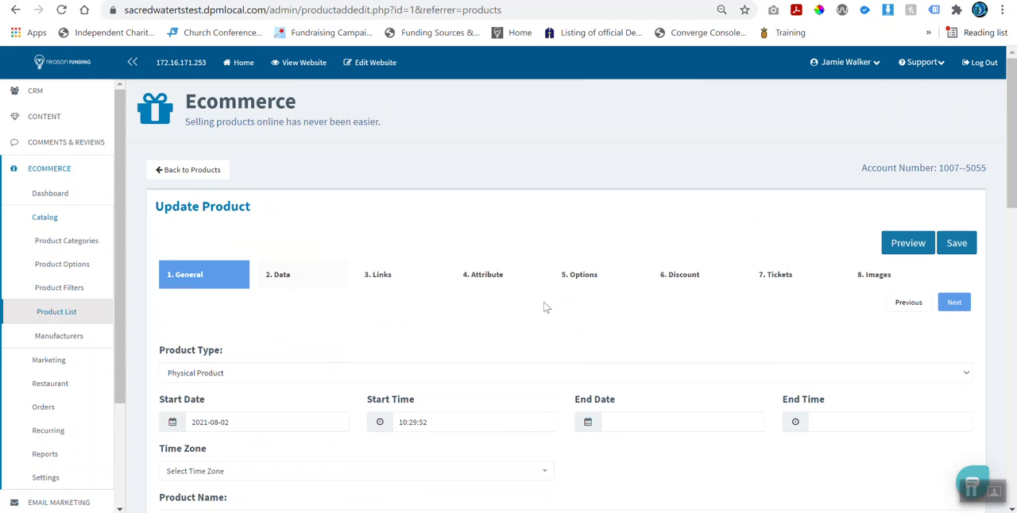
# Step: Open the product's Data settings and review the image, image alt text, SKU, cost and price fields
pyautogui.click(280, 275)
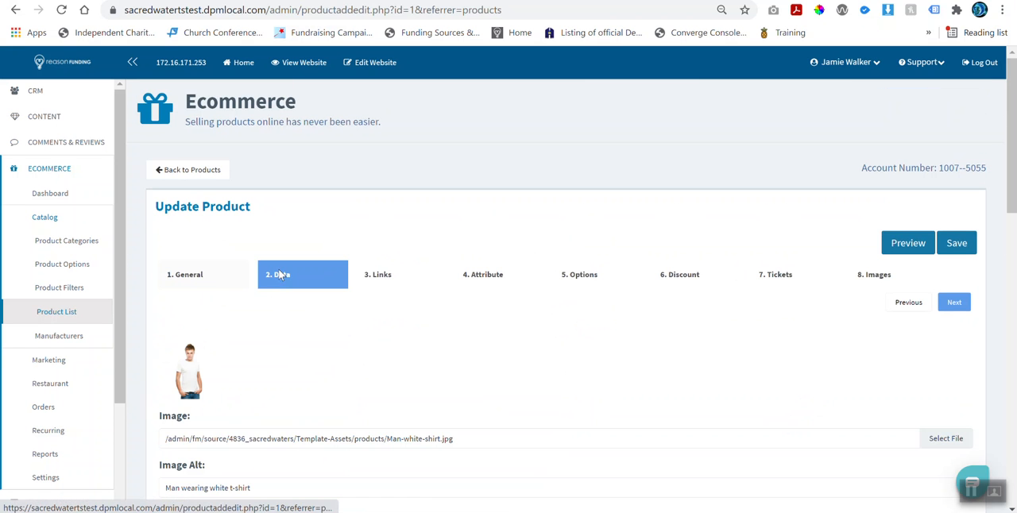
pyautogui.scroll(-1, 218, 410)
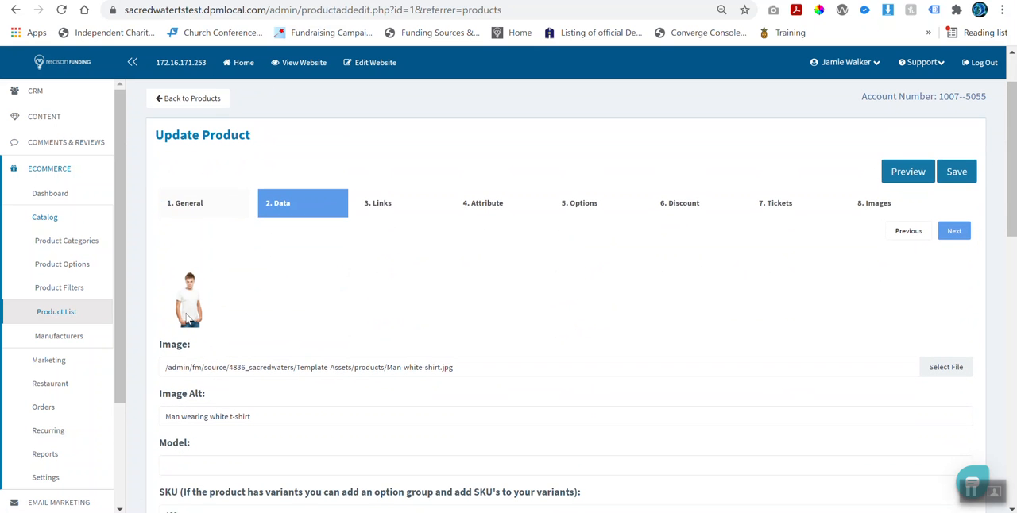
pyautogui.scroll(-2, 196, 419)
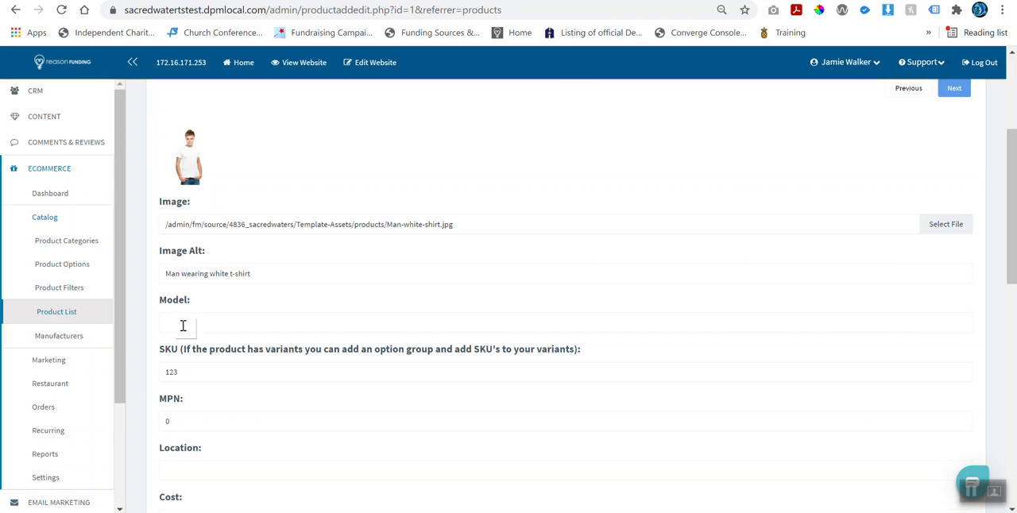
pyautogui.click(191, 375)
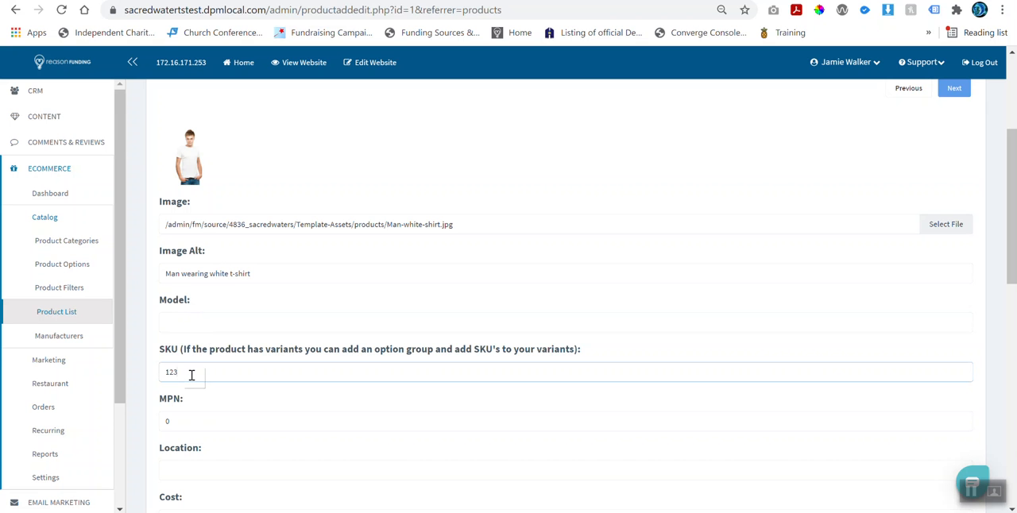
pyautogui.scroll(-3, 191, 375)
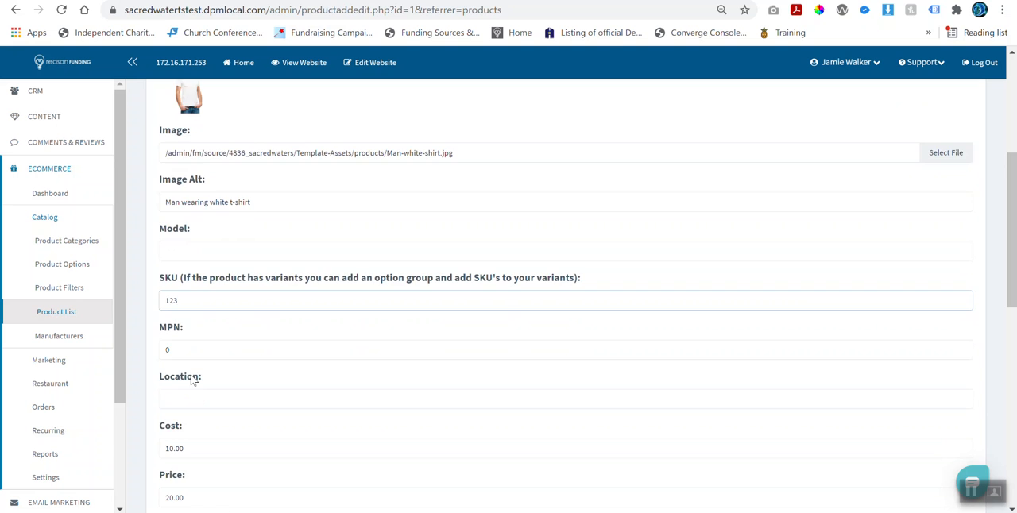
pyautogui.scroll(-3, 193, 424)
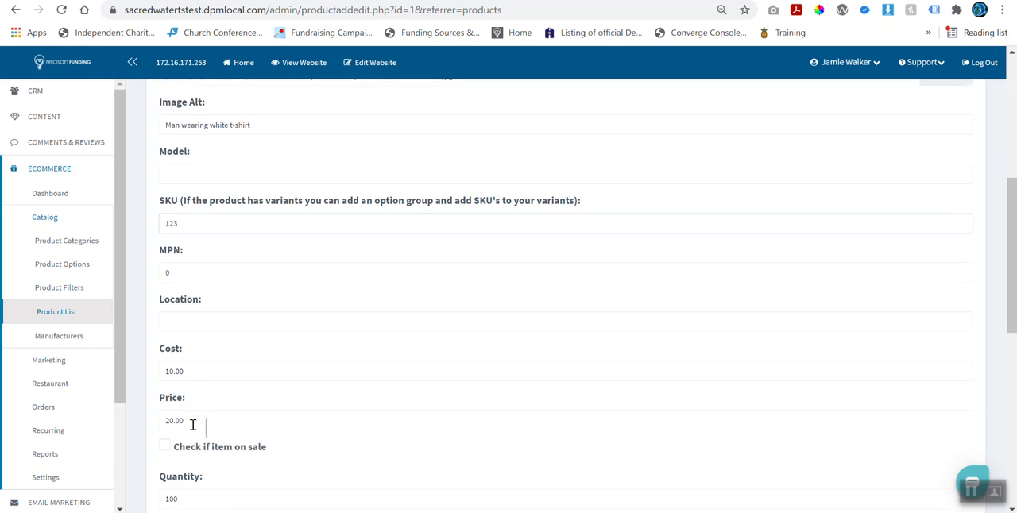
# Step: Mark the product as on sale and look over the sale dates, sale price, quantity and weight fields
pyautogui.click(167, 314)
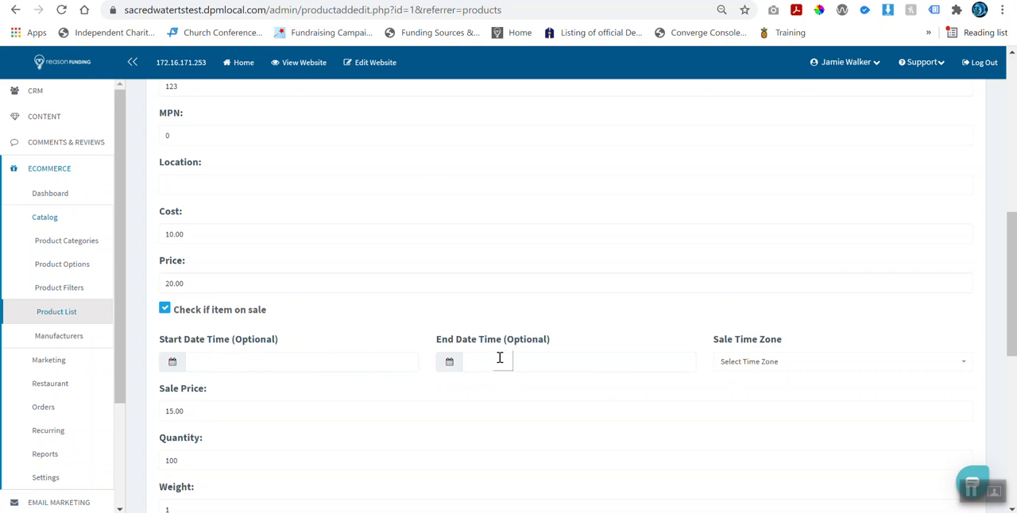
pyautogui.scroll(-1, 526, 401)
pyautogui.scroll(-3, 521, 399)
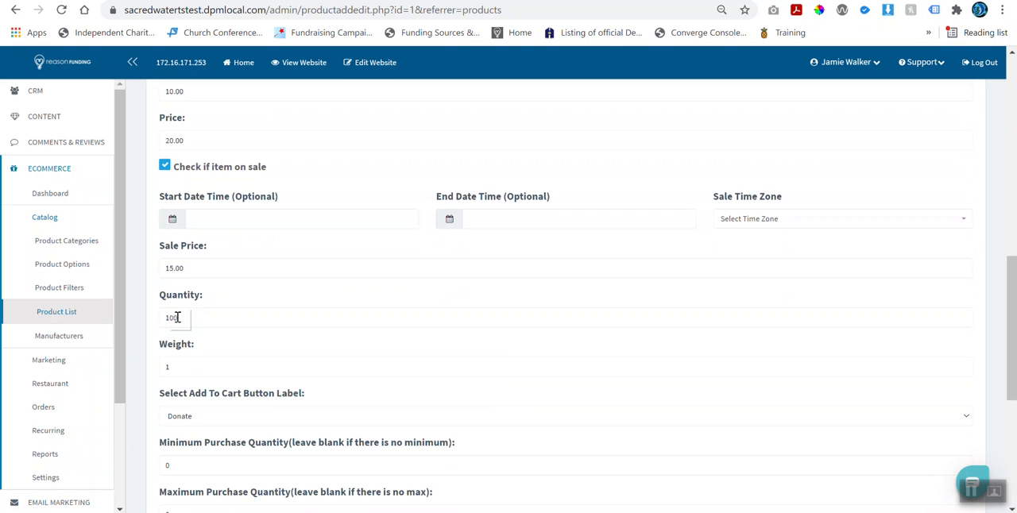
pyautogui.scroll(-2, 179, 314)
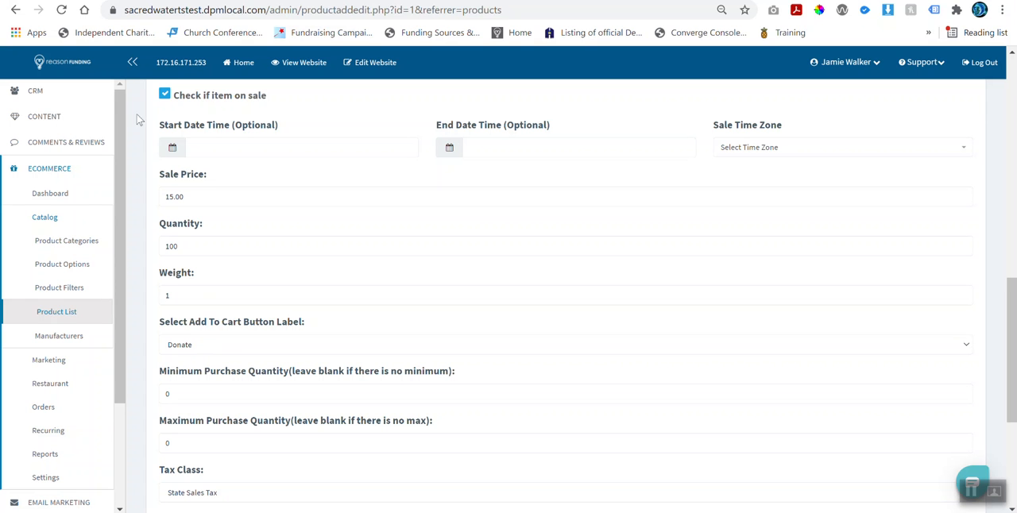
# Step: Compare the Add To Cart button label setting with the purchase button on the storefront product page
pyautogui.click(151, 1)
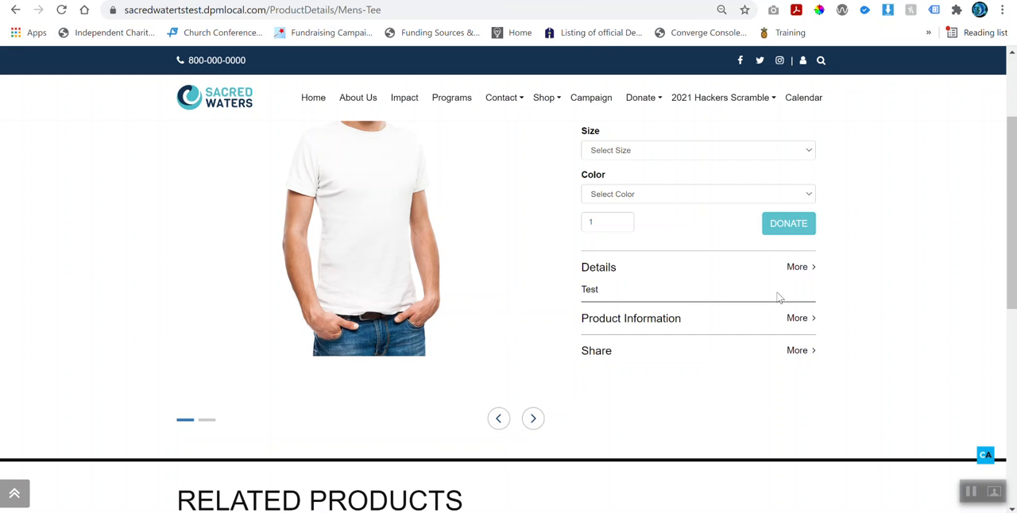
pyautogui.scroll(1, 752, 318)
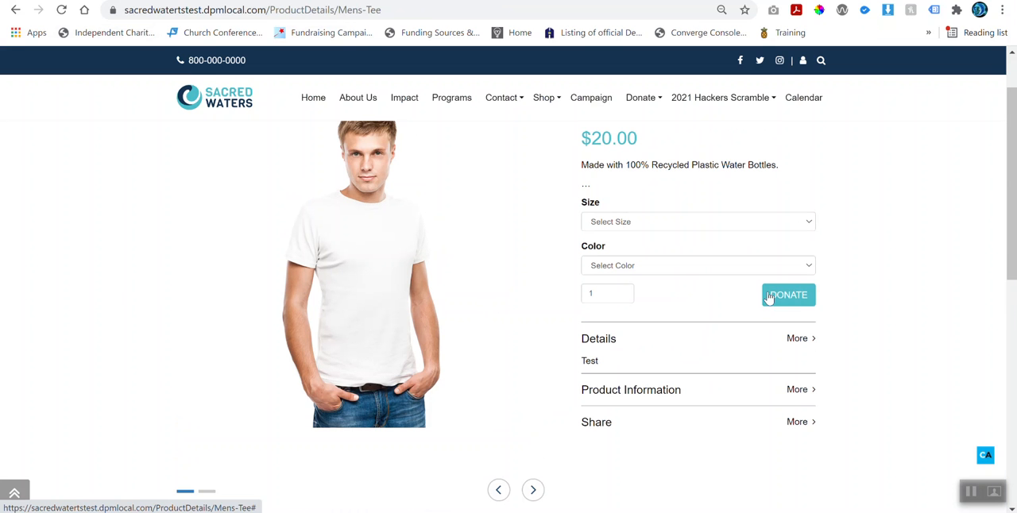
pyautogui.click(143, 1)
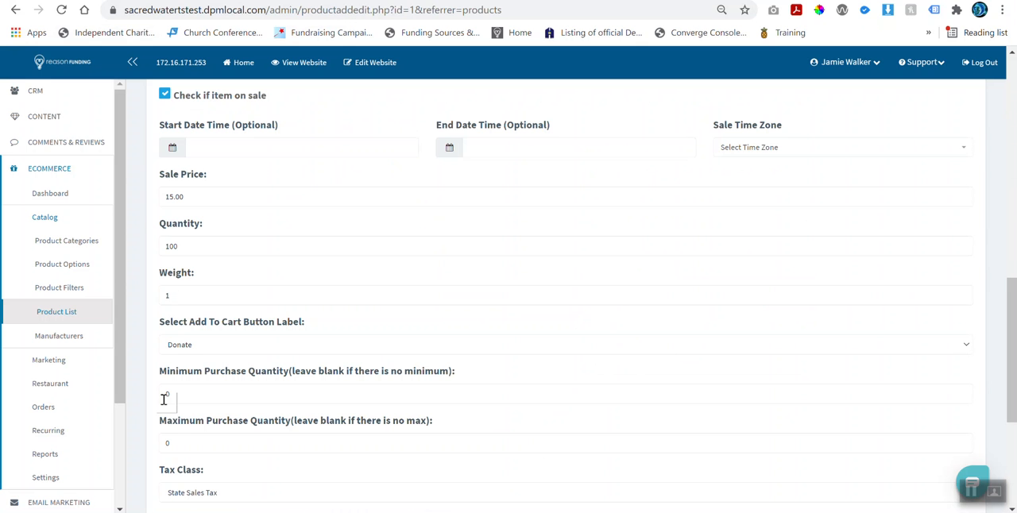
# Step: Set the Add To Cart button label to Buy Now and save the product
pyautogui.click(200, 350)
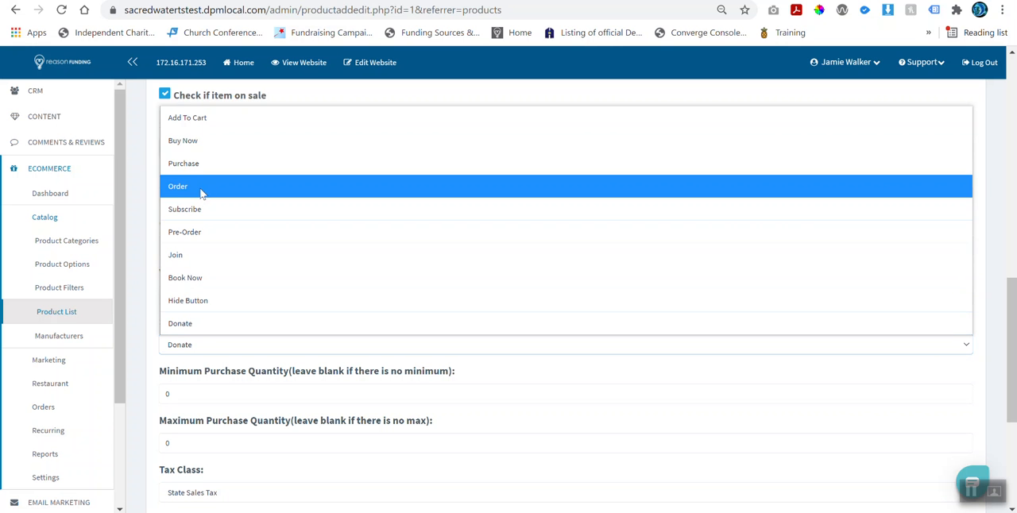
pyautogui.click(198, 140)
pyautogui.scroll(10, 755, 432)
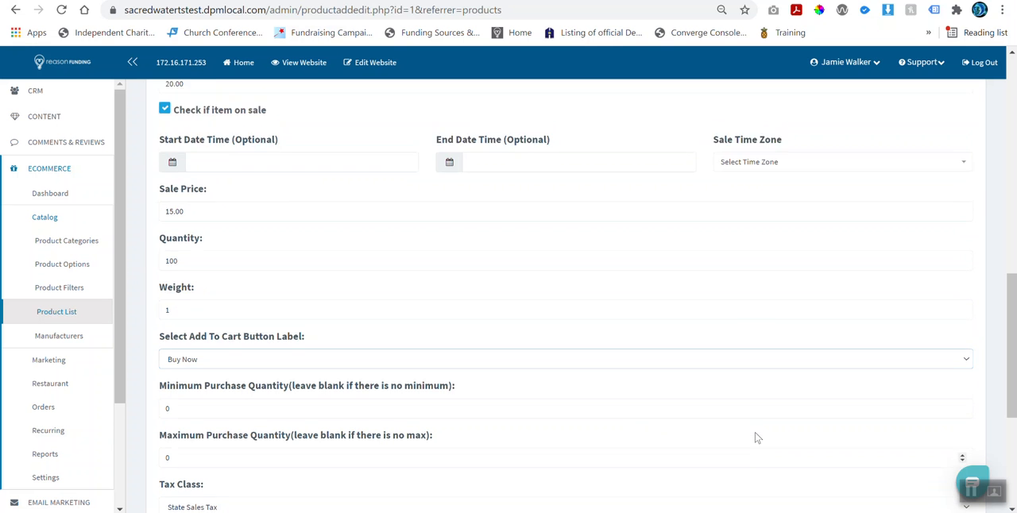
pyautogui.click(953, 244)
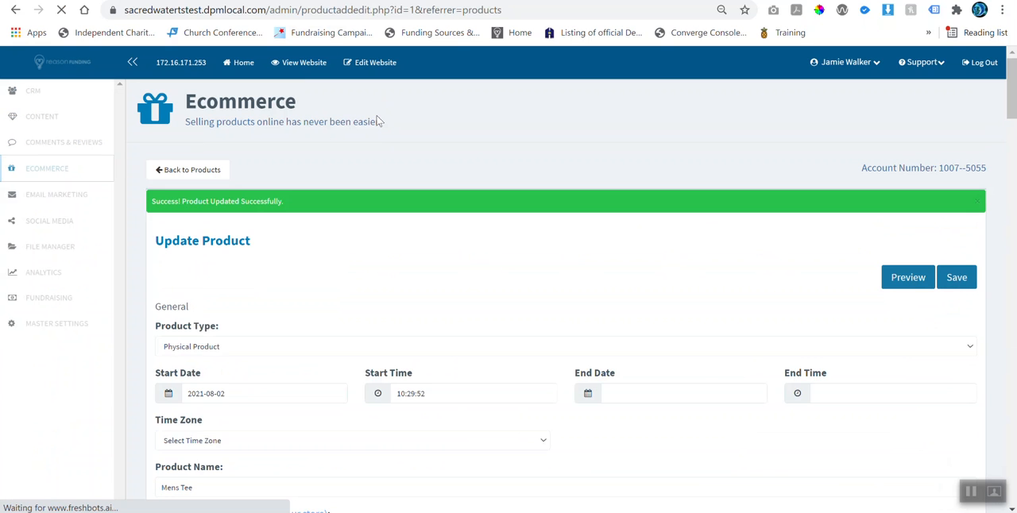
# Step: Reload the storefront product page to check its purchase button label, and return to the admin form
pyautogui.click(102, 1)
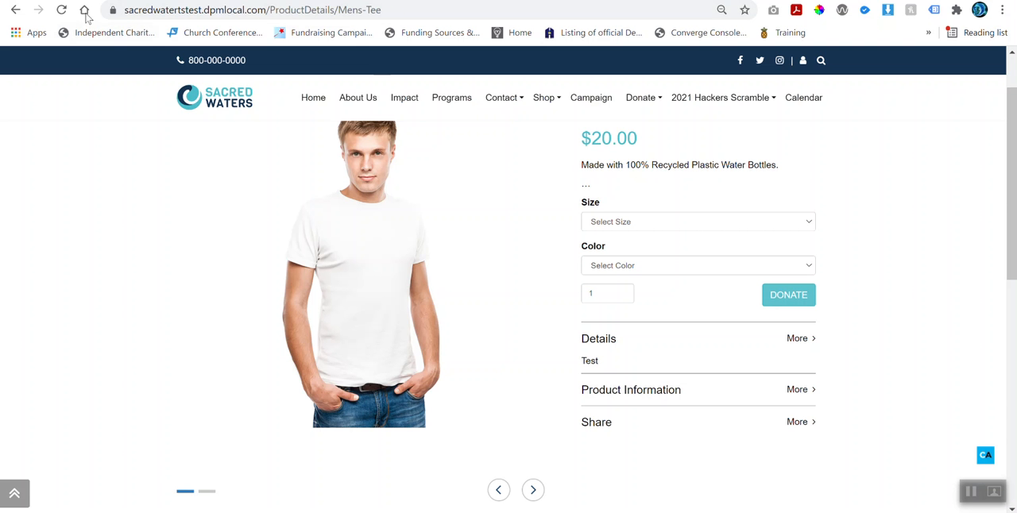
pyautogui.click(61, 10)
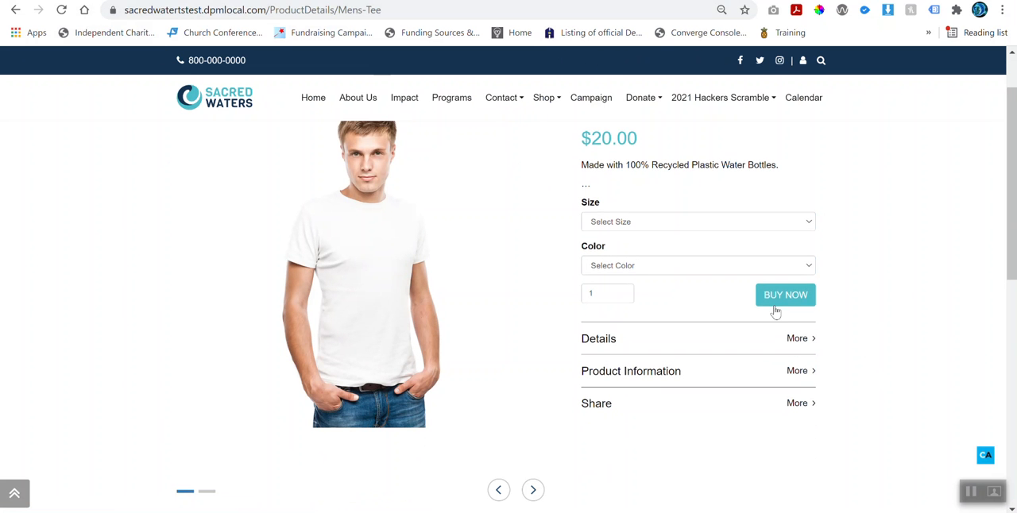
pyautogui.click(389, 0)
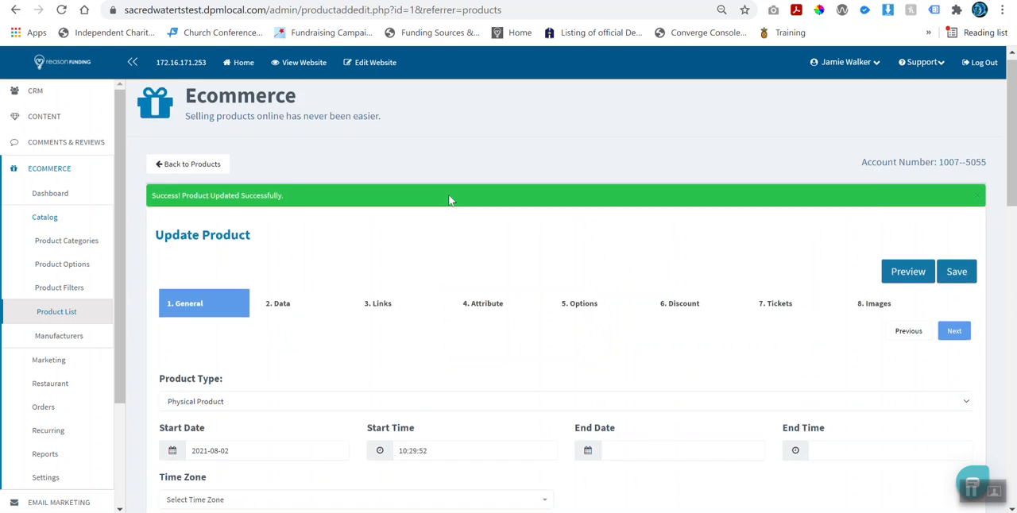
# Step: Reopen the product's Data settings and set the Minimum Purchase Quantity to 2
pyautogui.scroll(-3, 449, 200)
pyautogui.click(286, 104)
pyautogui.scroll(-4, 329, 179)
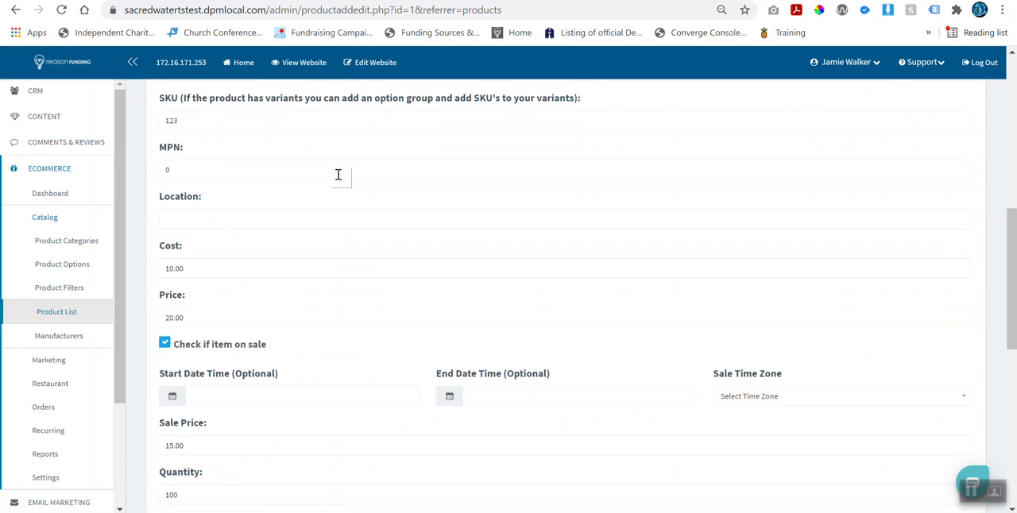
pyautogui.scroll(-5, 338, 173)
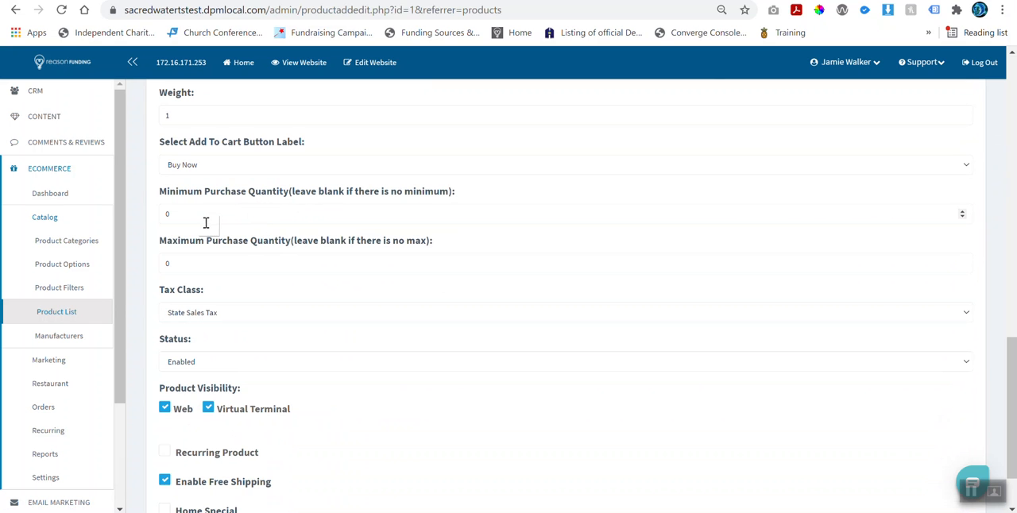
pyautogui.doubleClick(167, 214)
pyautogui.write('2')
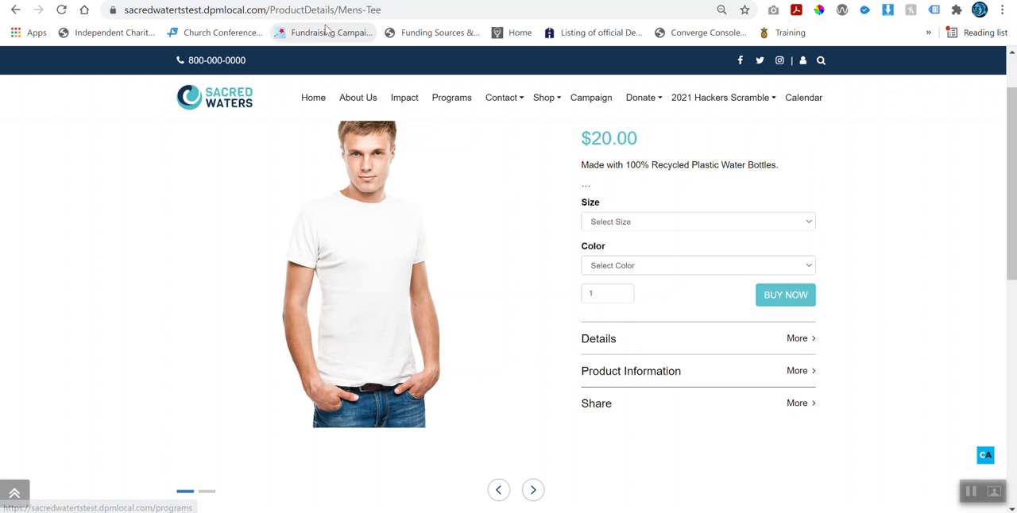
# Step: Return from the storefront page to the admin form and change the Minimum Purchase Quantity to 1
pyautogui.hotkey('ctrl', 'shift', 'Tab')
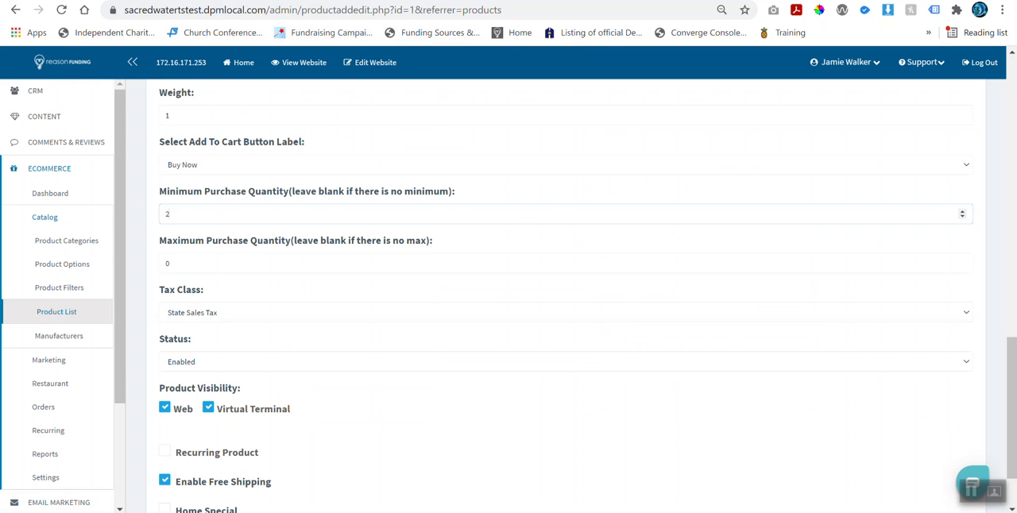
pyautogui.scroll(-2, 322, 221)
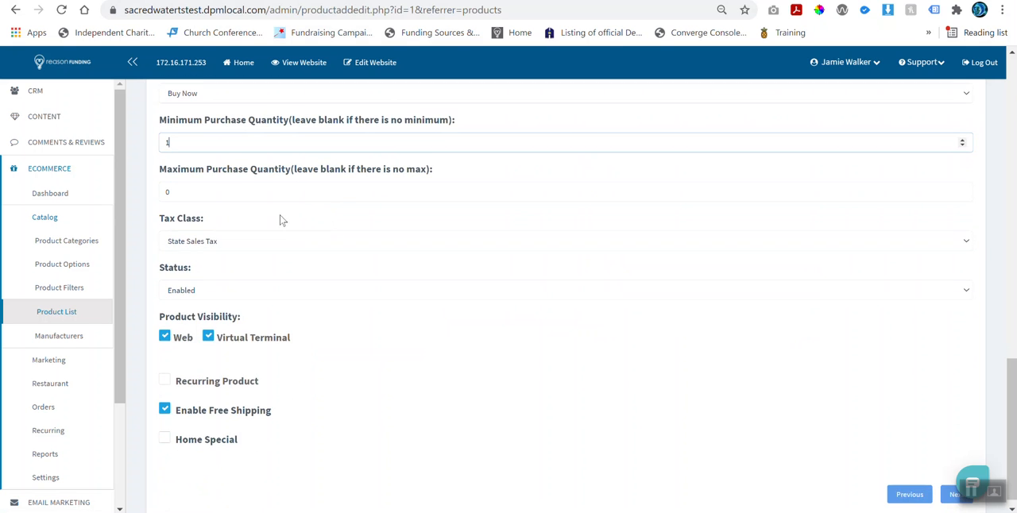
pyautogui.scroll(1, 281, 220)
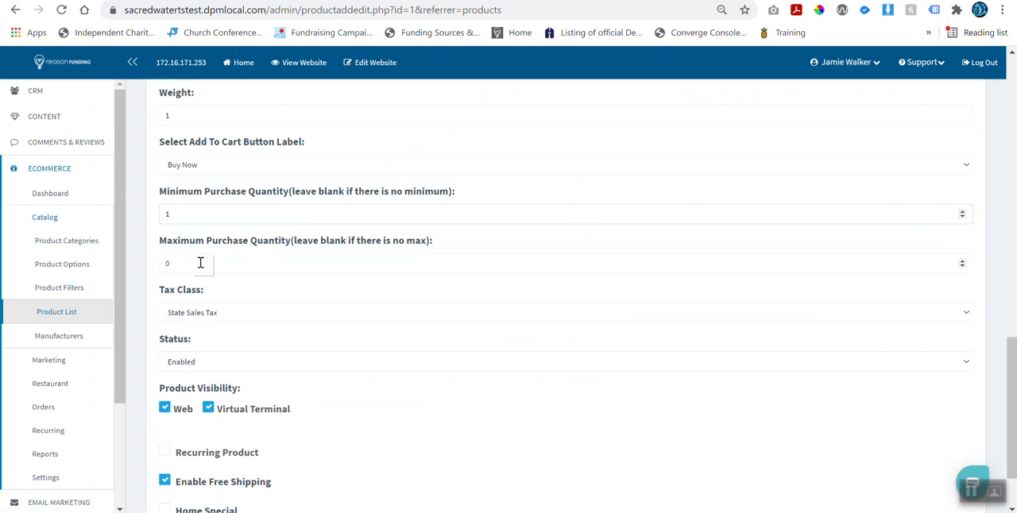
# Step: Select State Sales Tax as the tax class and check the Status choices without picking a different one
pyautogui.click(189, 317)
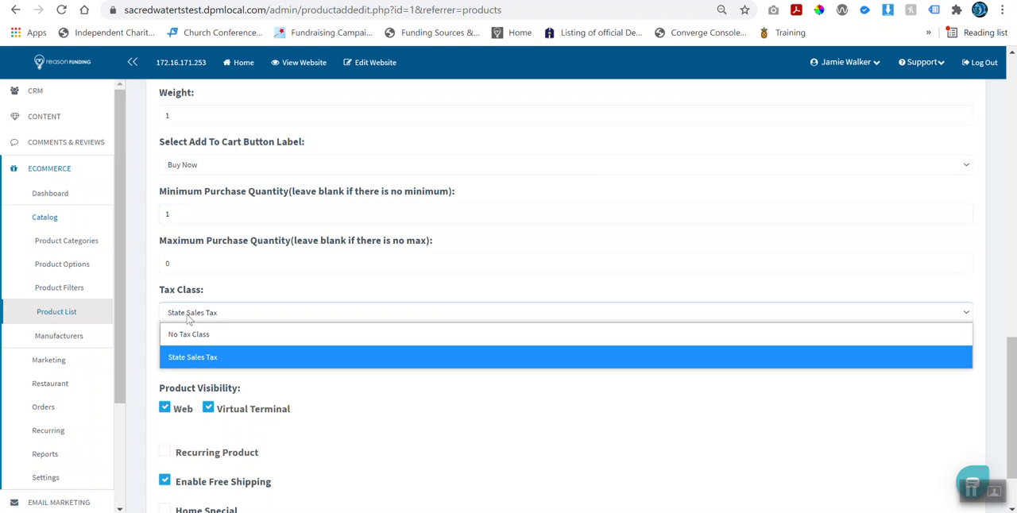
pyautogui.click(194, 357)
pyautogui.scroll(-1, 203, 306)
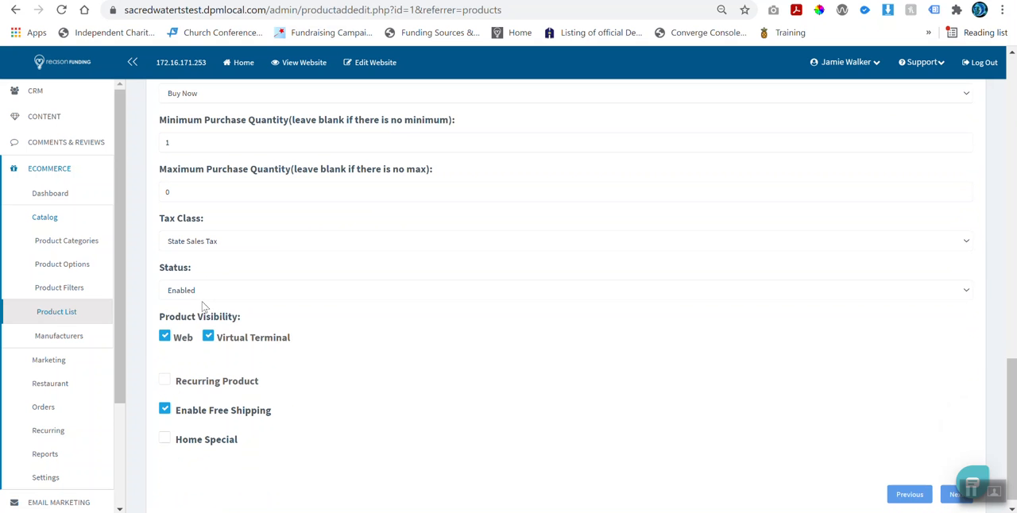
pyautogui.click(200, 295)
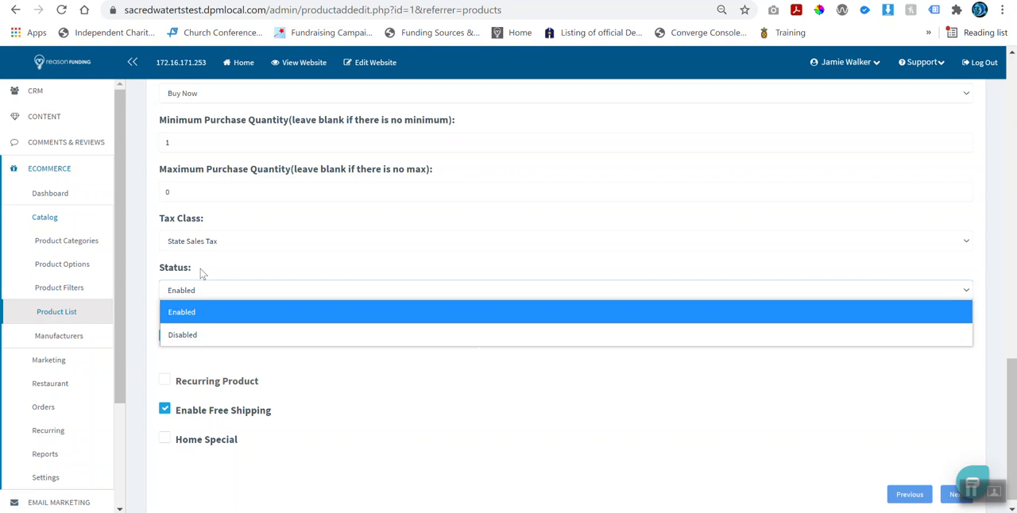
pyautogui.click(201, 275)
pyautogui.click(203, 293)
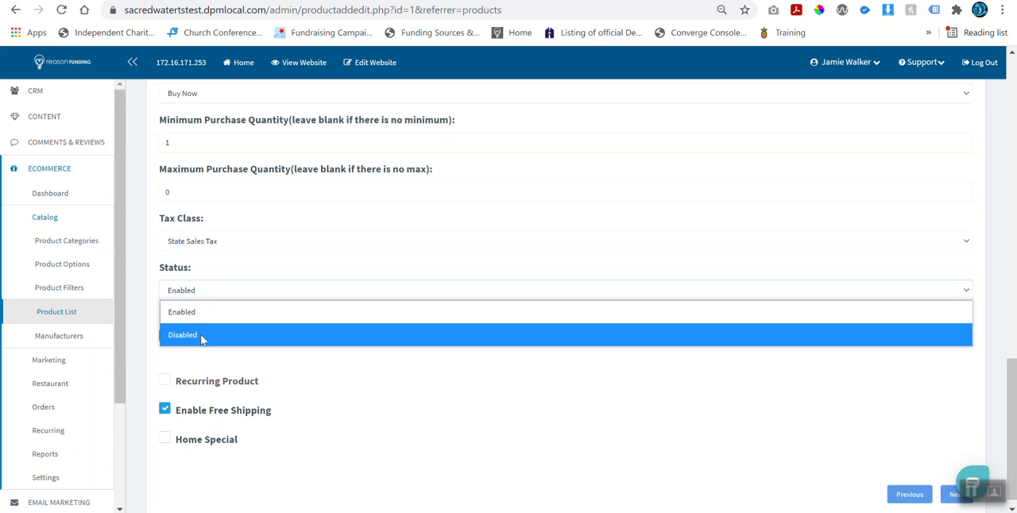
pyautogui.click(216, 268)
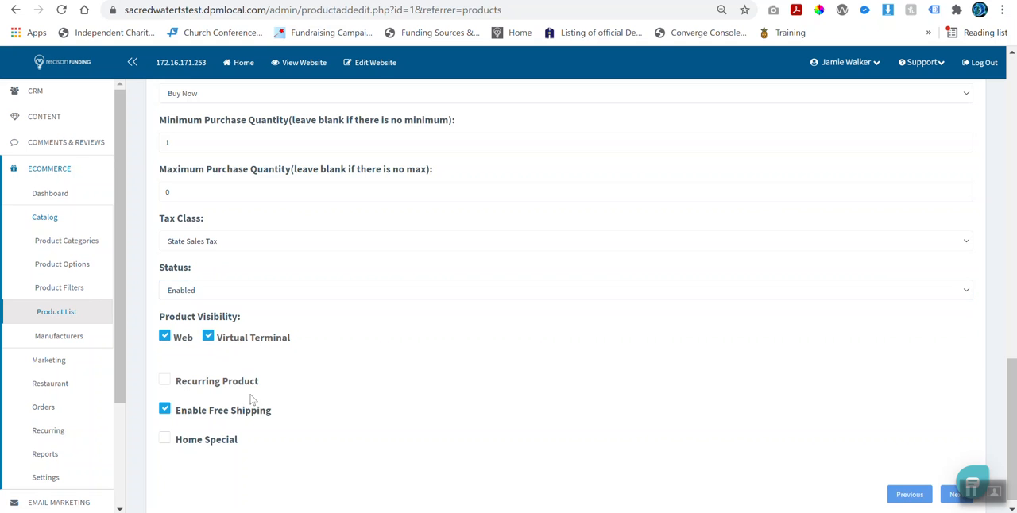
# Step: Exclude the product from Virtual Terminal visibility, leaving only Web selected
pyautogui.scroll(-1, 253, 402)
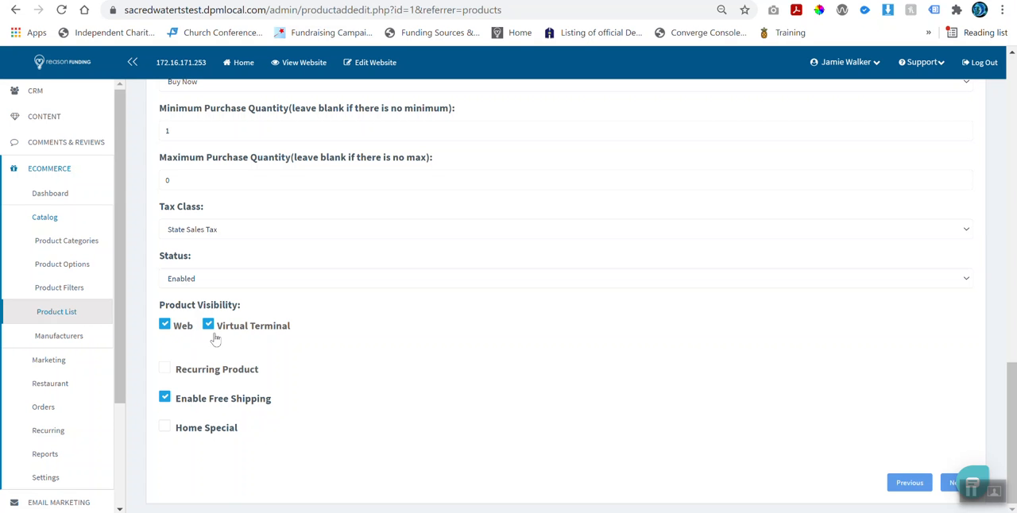
pyautogui.click(182, 327)
pyautogui.click(168, 326)
pyautogui.click(211, 328)
# Step: Mark the item as a Recurring Product and check the frequency choices, keeping Monthly
pyautogui.click(197, 375)
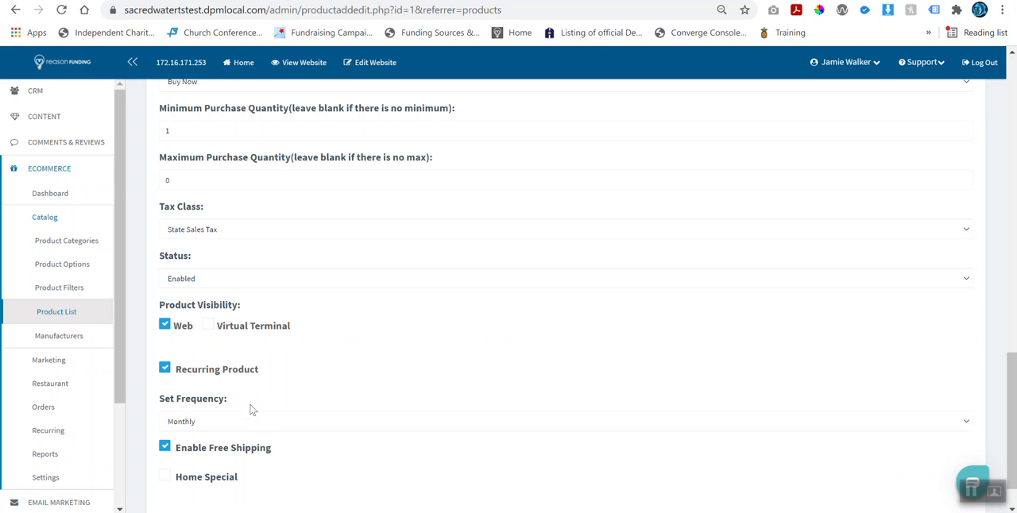
pyautogui.click(206, 422)
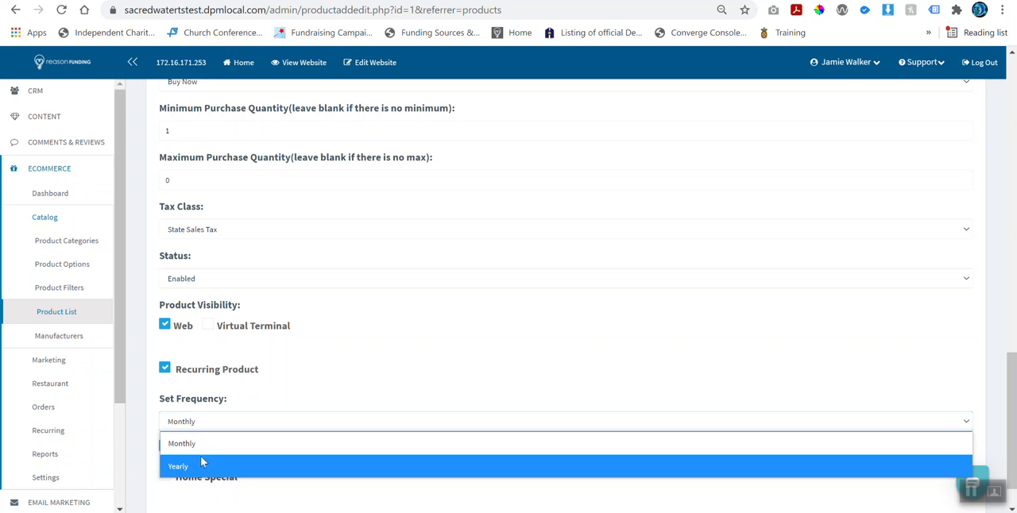
pyautogui.click(199, 405)
pyautogui.scroll(-1, 205, 419)
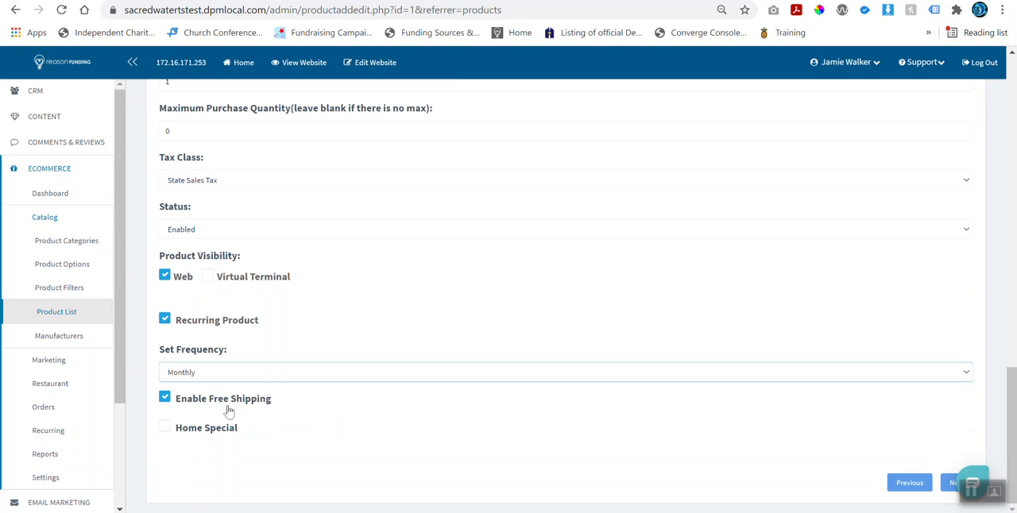
# Step: Open the product's Links settings and add Accessories to its categories
pyautogui.scroll(4, 239, 409)
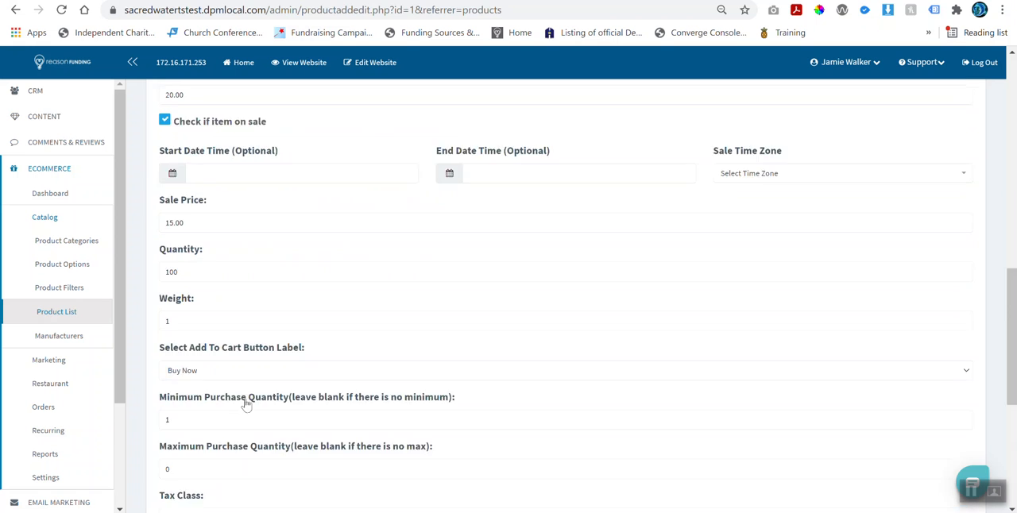
pyautogui.scroll(10, 245, 401)
pyautogui.click(378, 310)
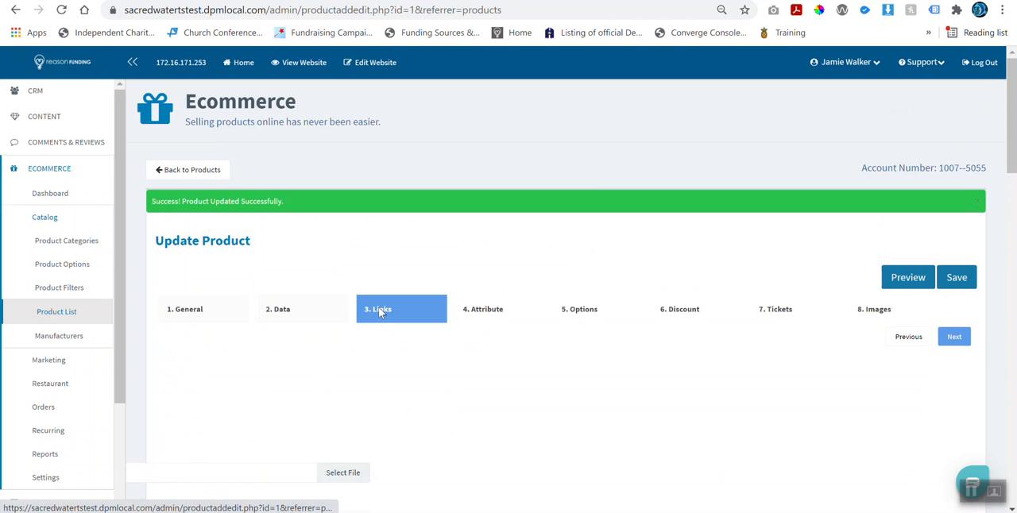
pyautogui.scroll(-1, 324, 347)
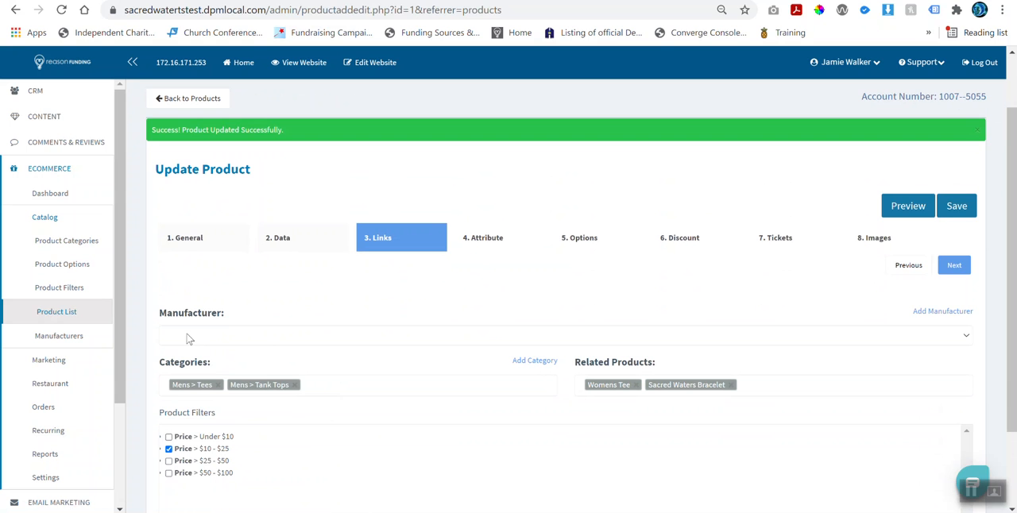
pyautogui.click(316, 385)
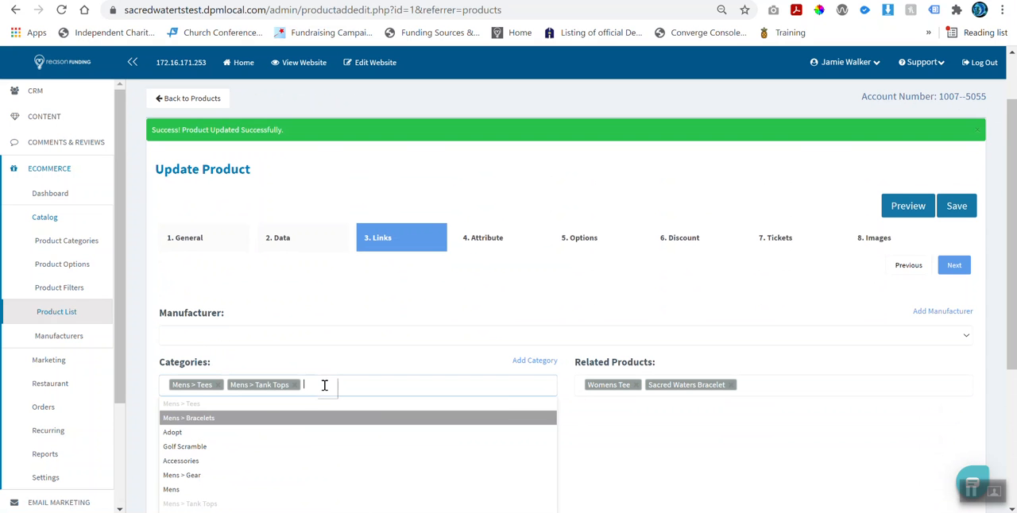
pyautogui.click(268, 463)
pyautogui.scroll(-1, 403, 401)
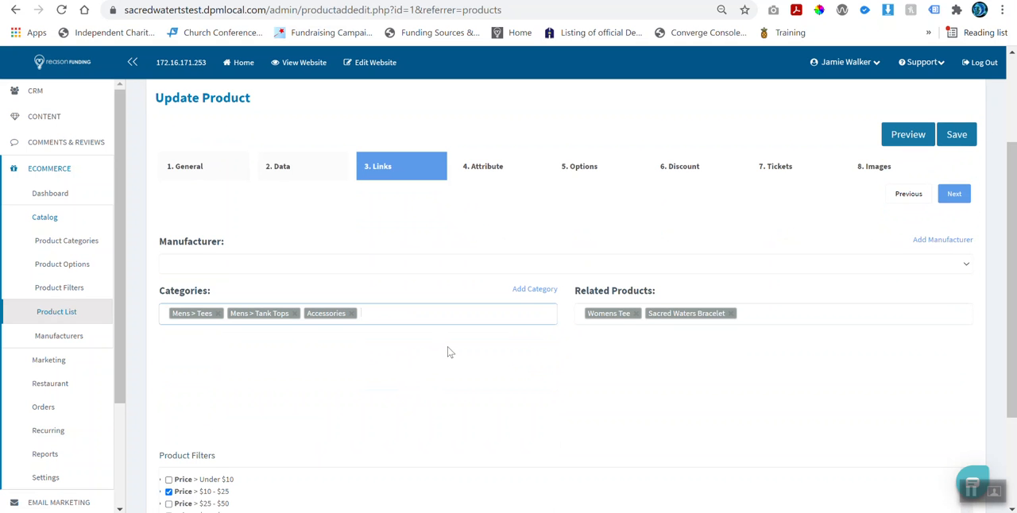
# Step: Add Adopt A Dolphin to the product's Related Products
pyautogui.click(761, 315)
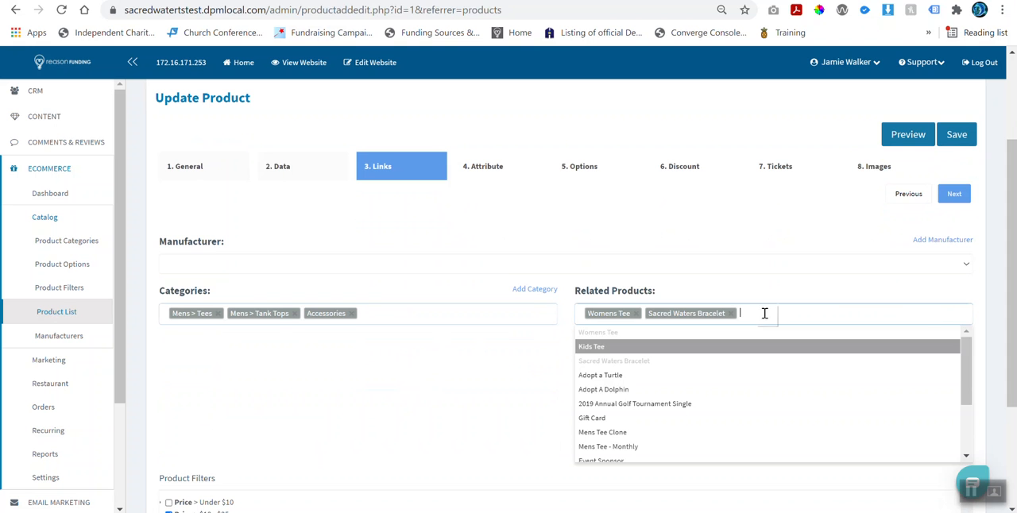
pyautogui.click(713, 392)
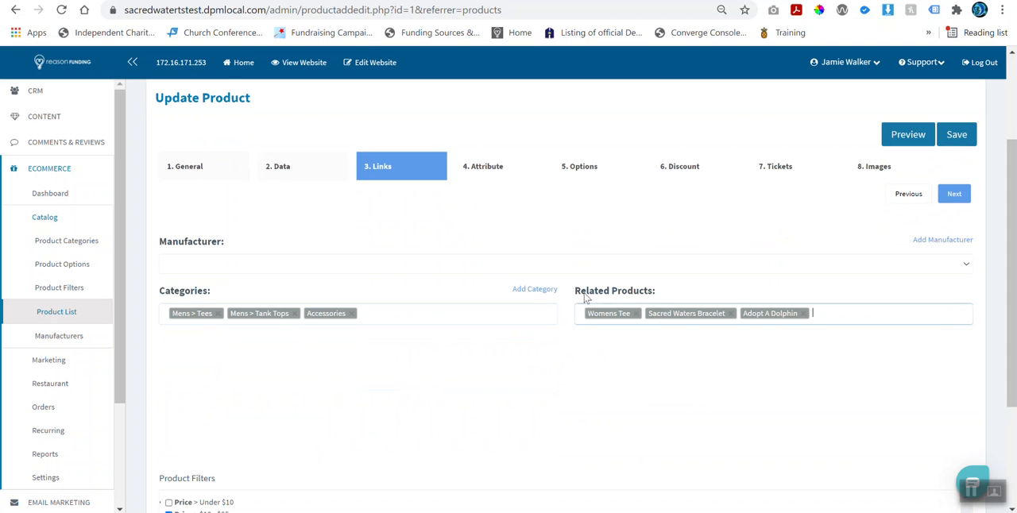
pyautogui.scroll(-2, 659, 277)
pyautogui.scroll(2, 799, 282)
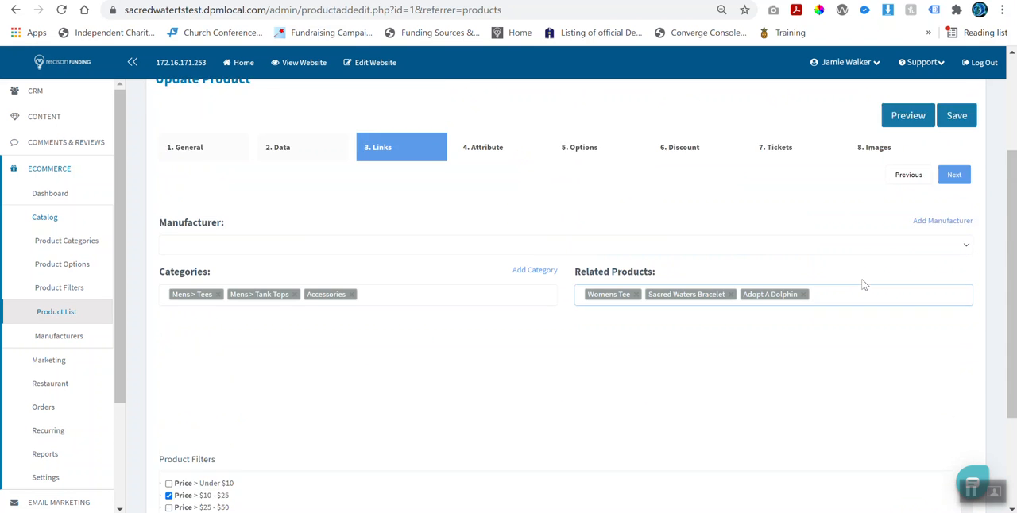
# Step: Add a second product attribute named "Fabrc" with the value "100% Cotton" and save the product
pyautogui.click(467, 167)
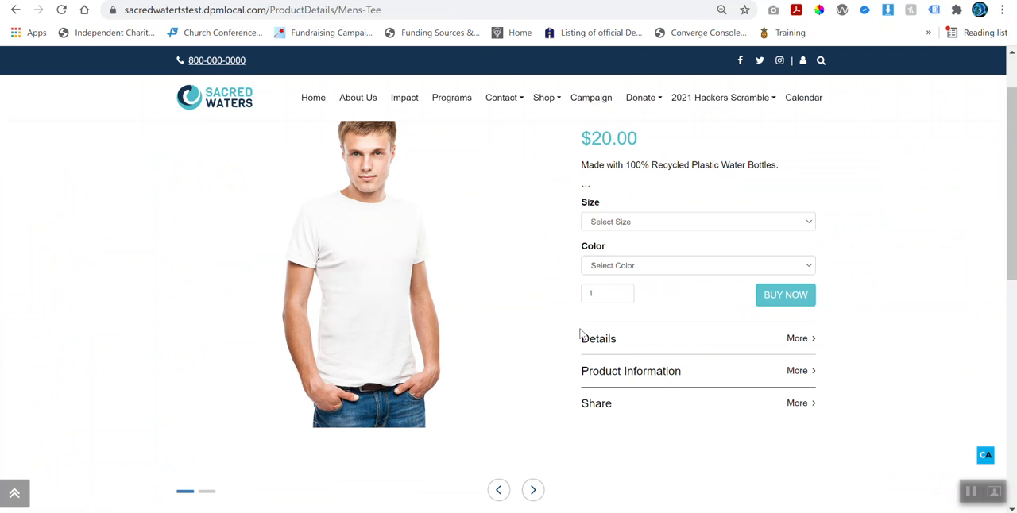
pyautogui.click(625, 370)
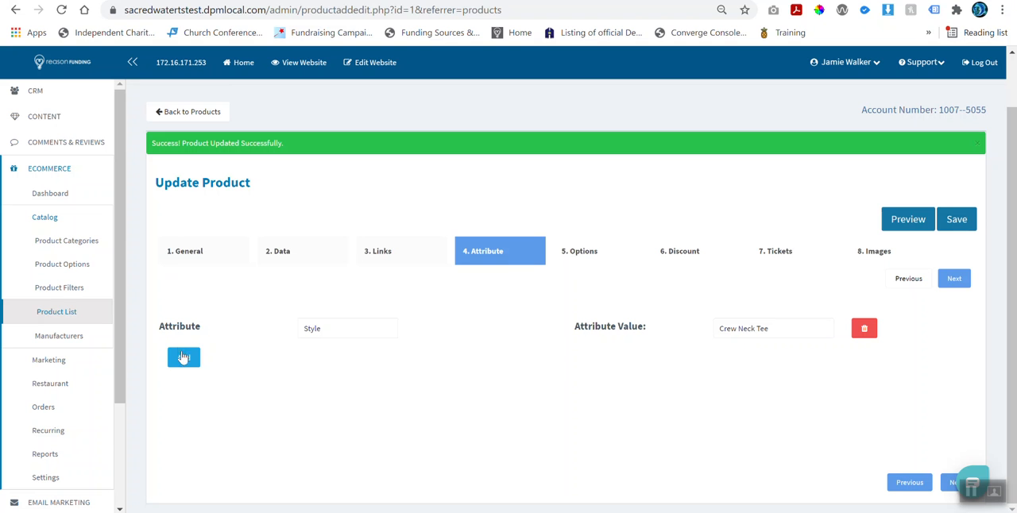
pyautogui.click(182, 357)
pyautogui.click(338, 363)
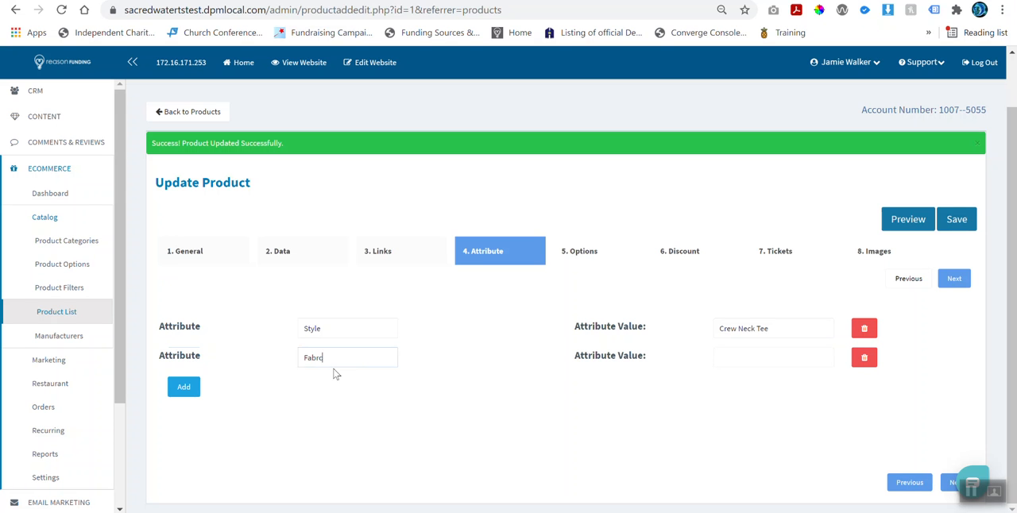
pyautogui.press('Tab')
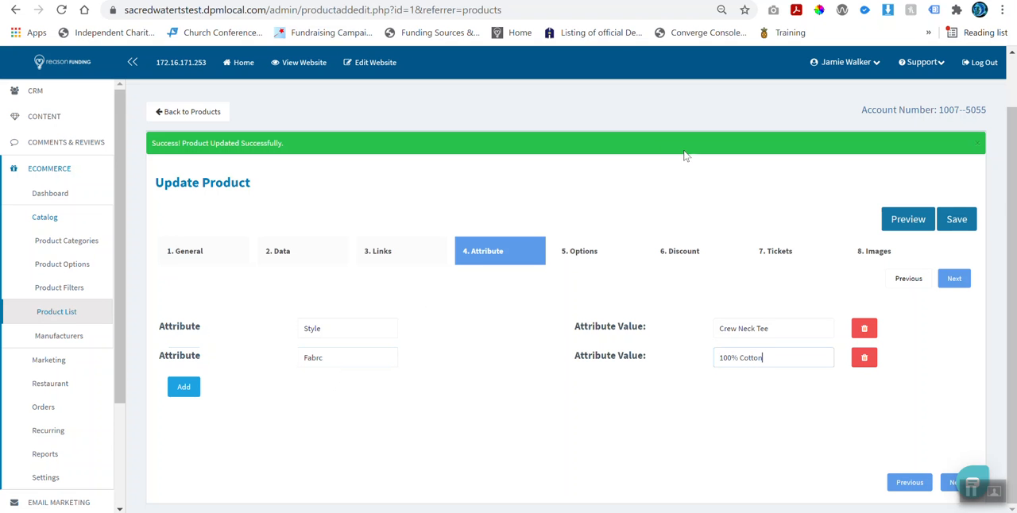
pyautogui.click(958, 220)
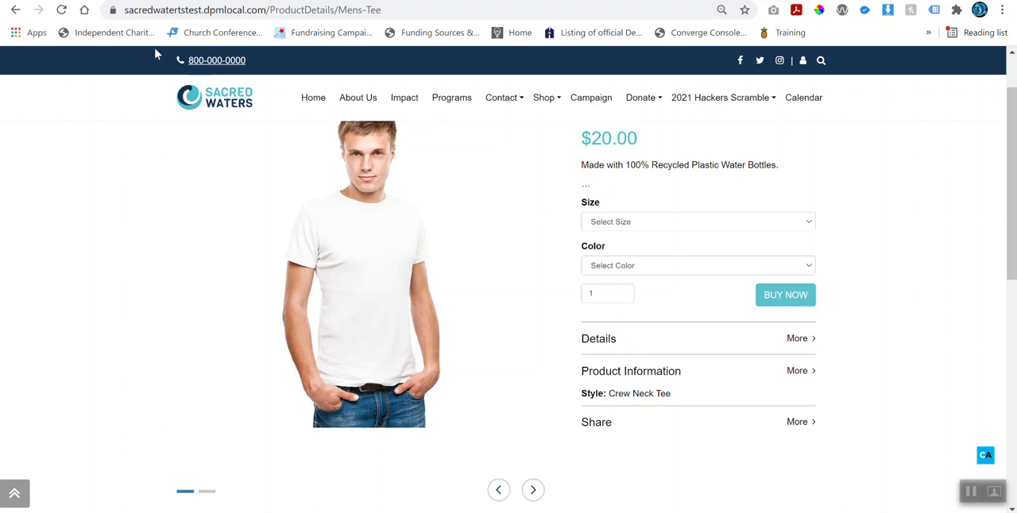
# Step: Reload the storefront product page, expand Product Information to check the attributes, and return to the admin form
pyautogui.click(62, 11)
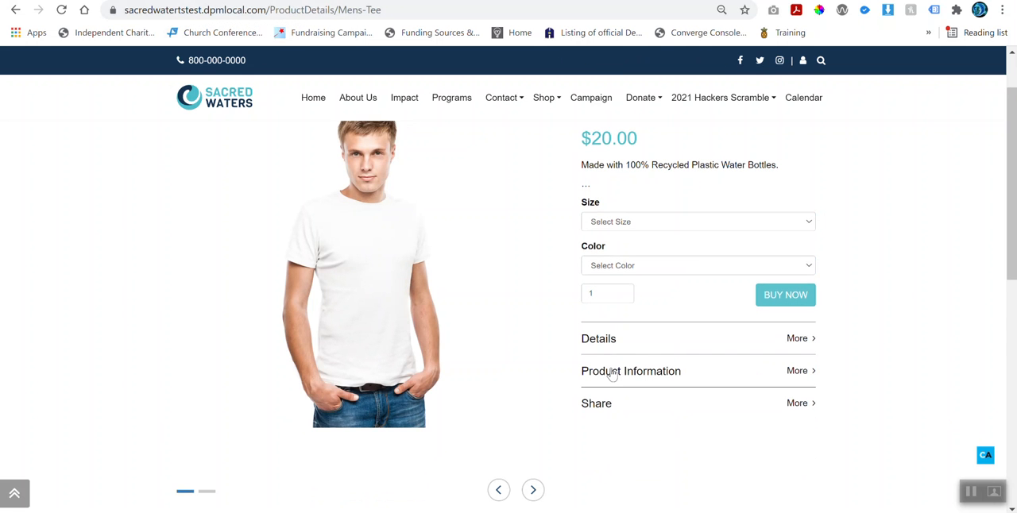
pyautogui.click(610, 371)
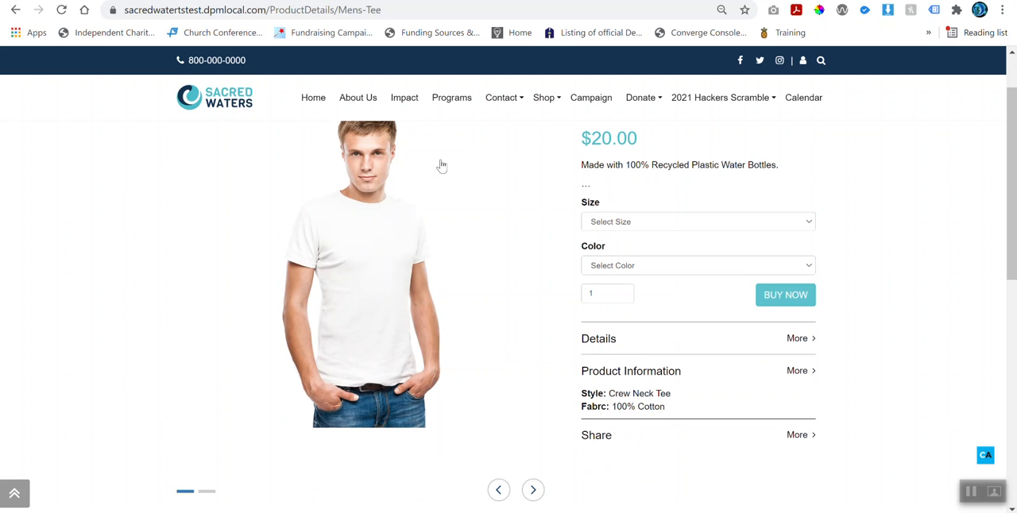
pyautogui.click(268, 1)
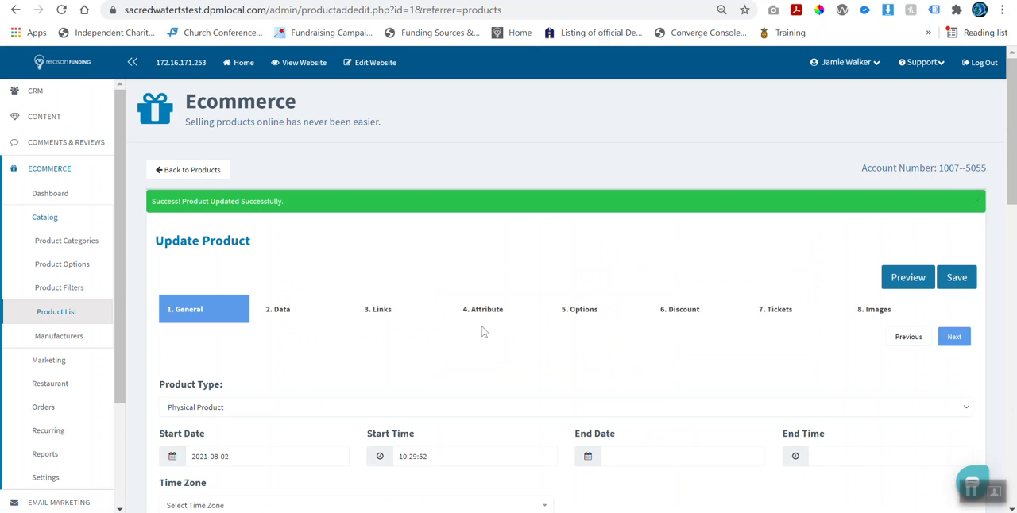
# Step: Open the product's Options settings and examine the assignable options and the Apparel group's size and color variants
pyautogui.click(566, 313)
pyautogui.scroll(-2, 532, 326)
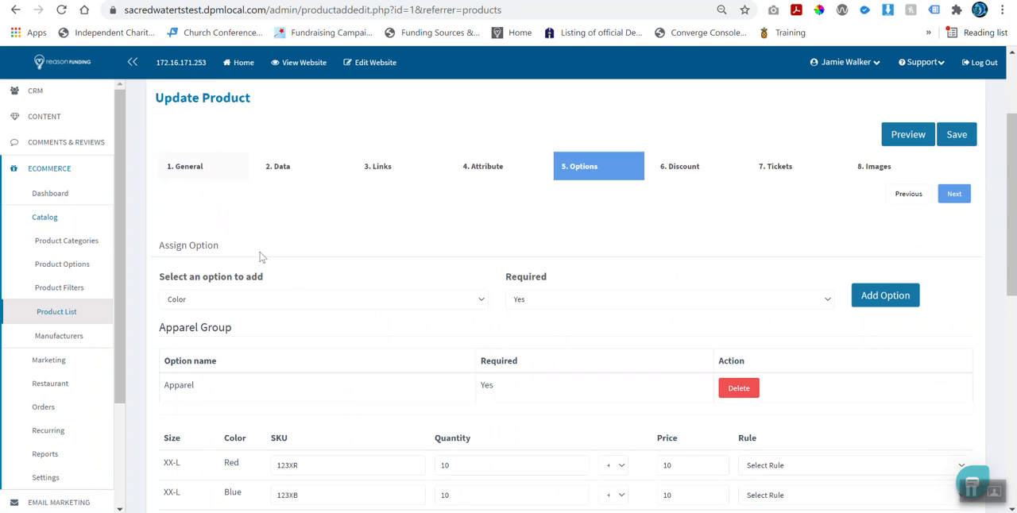
pyautogui.scroll(-1, 261, 257)
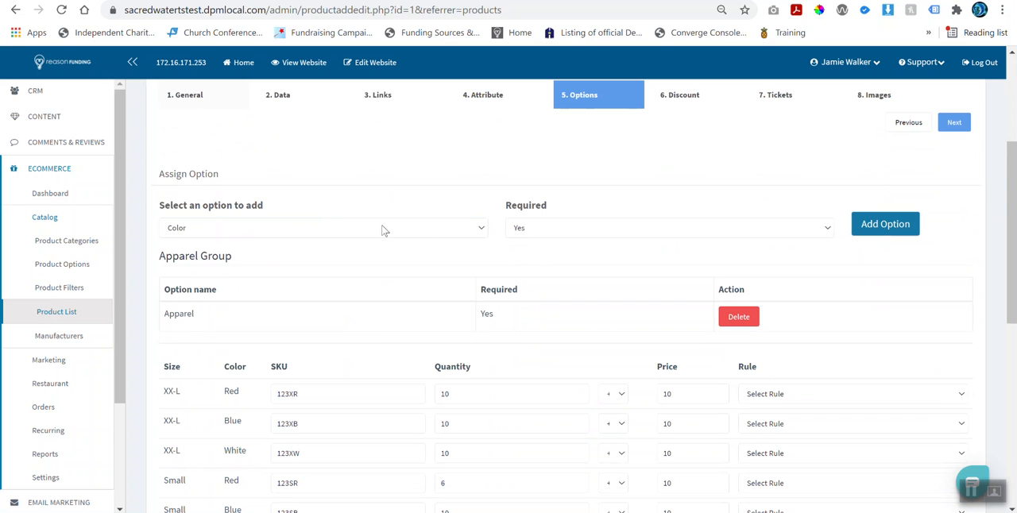
pyautogui.click(231, 230)
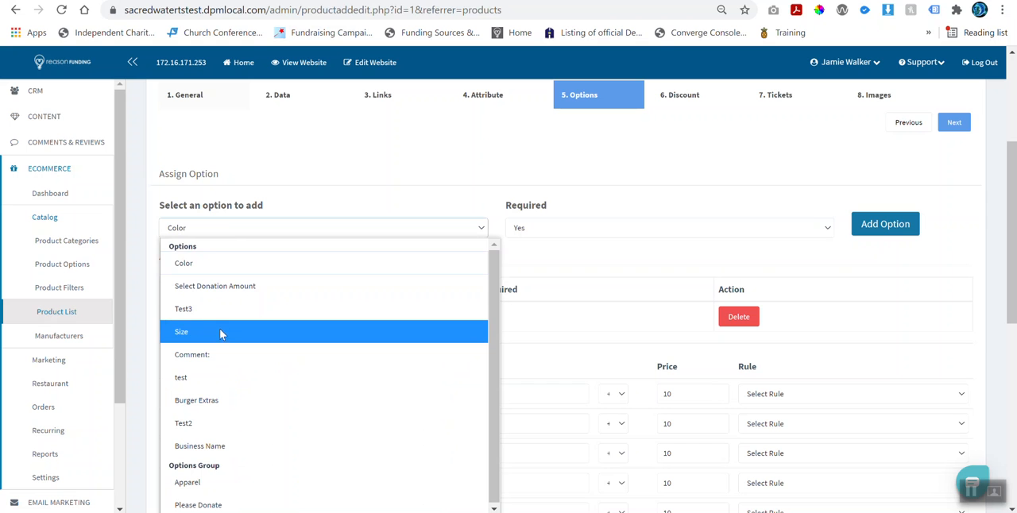
pyautogui.click(259, 182)
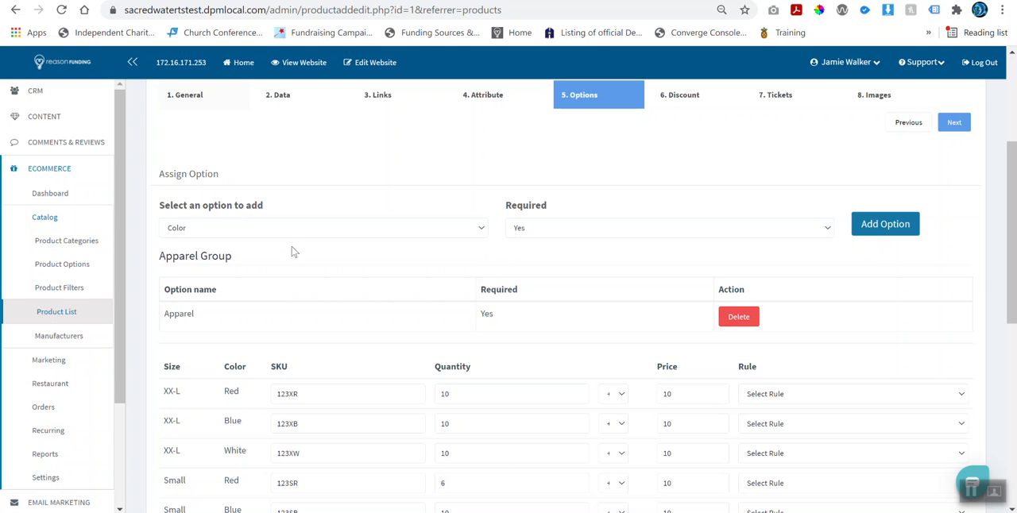
pyautogui.scroll(-2, 441, 306)
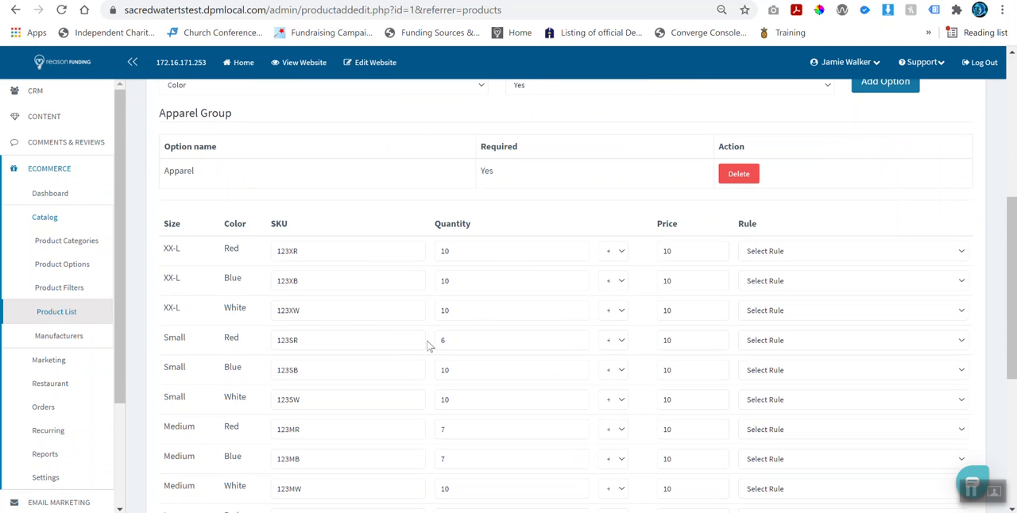
pyautogui.scroll(-4, 432, 342)
# Step: Delete the Apparel option group from the product, confirm the deletion, and save the product
pyautogui.scroll(6, 432, 342)
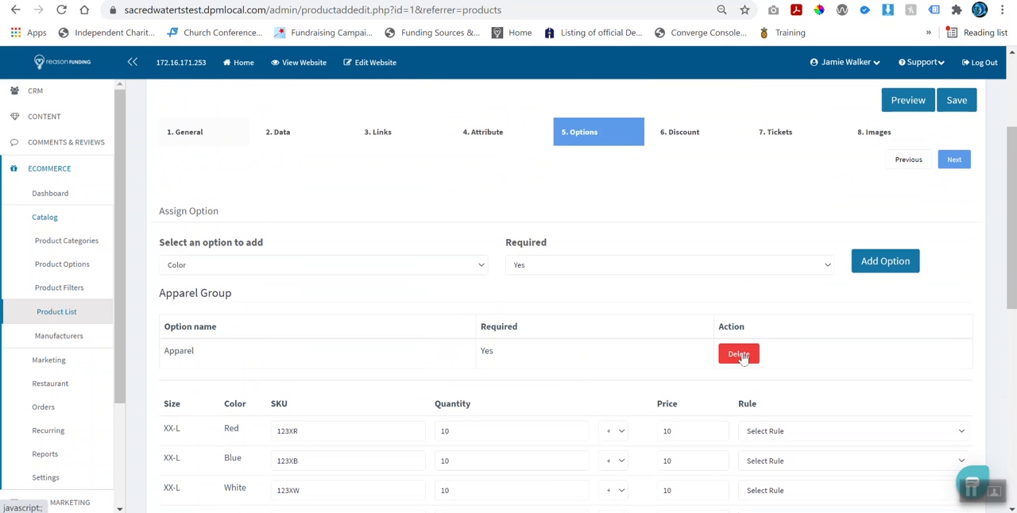
pyautogui.click(739, 356)
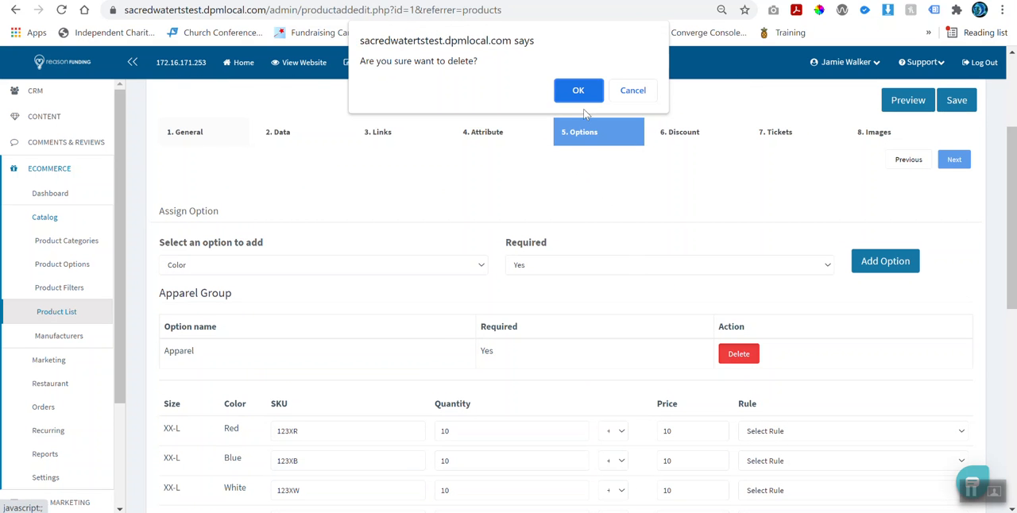
pyautogui.click(577, 91)
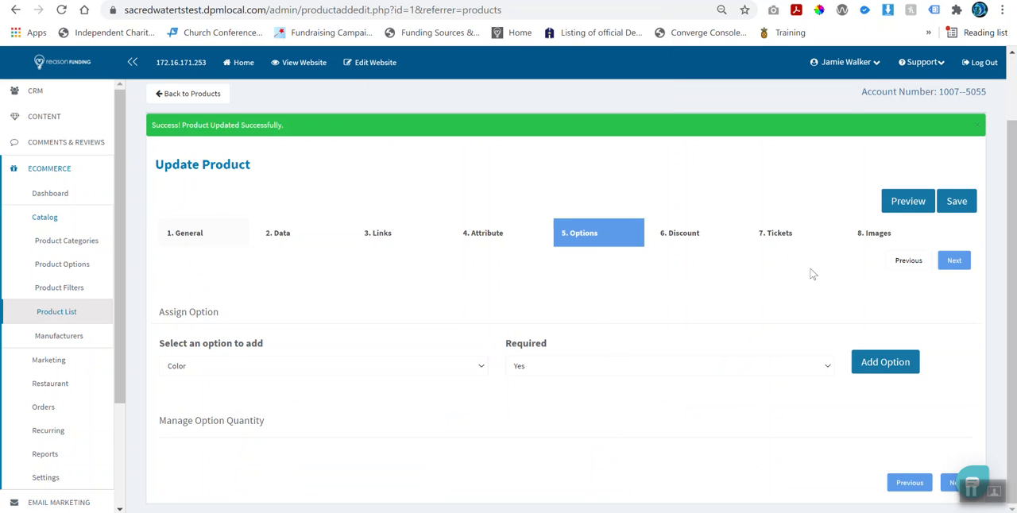
pyautogui.click(959, 204)
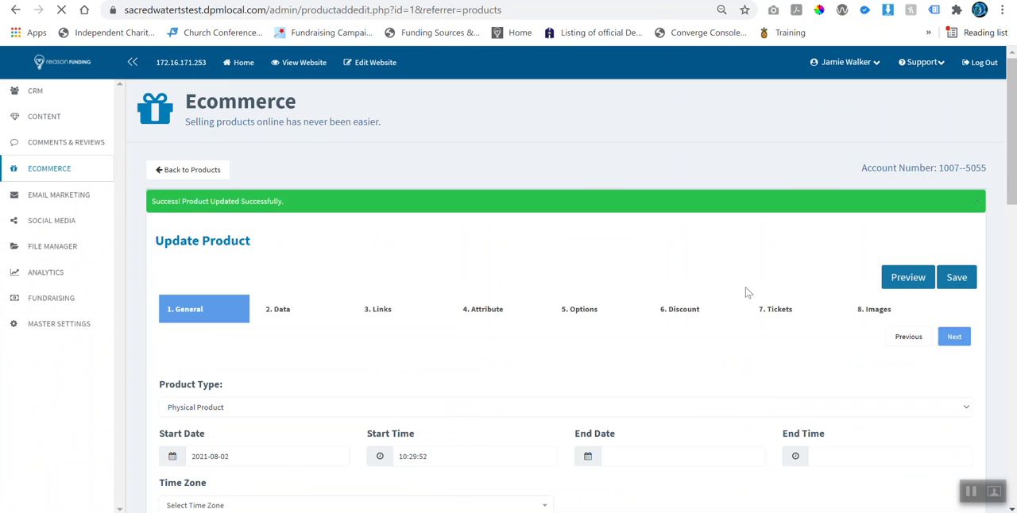
# Step: Reopen the product's Options settings and add Color as a required option
pyautogui.click(580, 311)
pyautogui.scroll(-1, 573, 314)
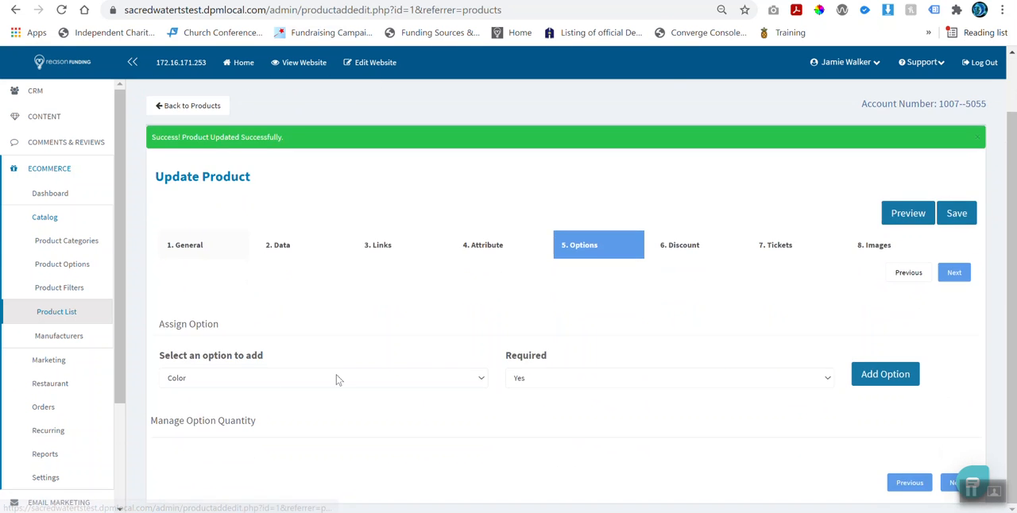
pyautogui.click(336, 377)
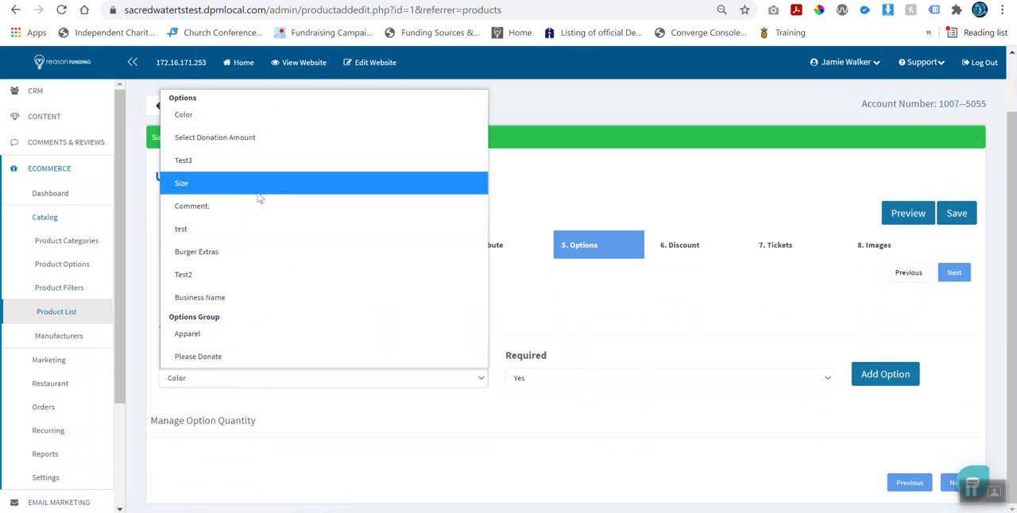
pyautogui.click(238, 114)
pyautogui.click(880, 382)
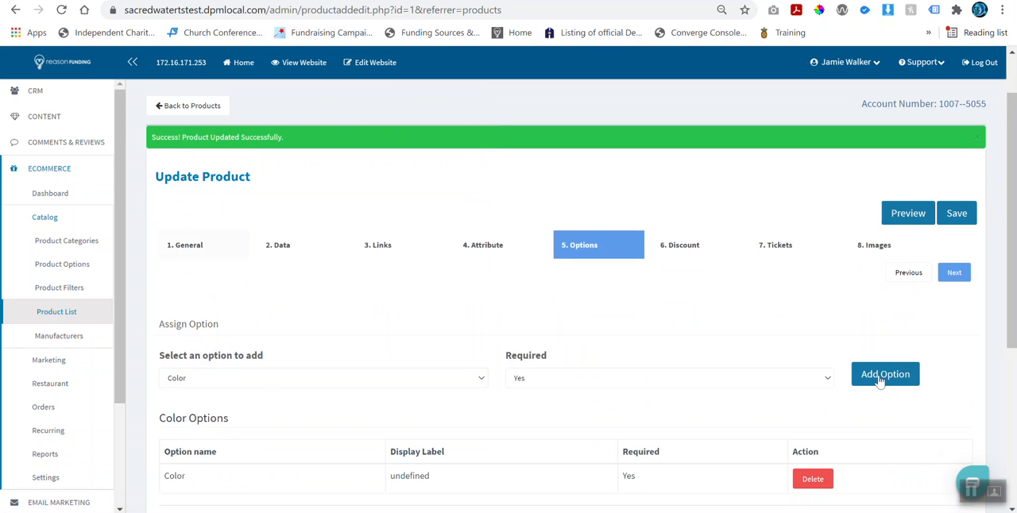
# Step: Set the Color option quantities to Black 1000, Red 50, Blue 20 and White 150, and save the product
pyautogui.scroll(-3, 826, 382)
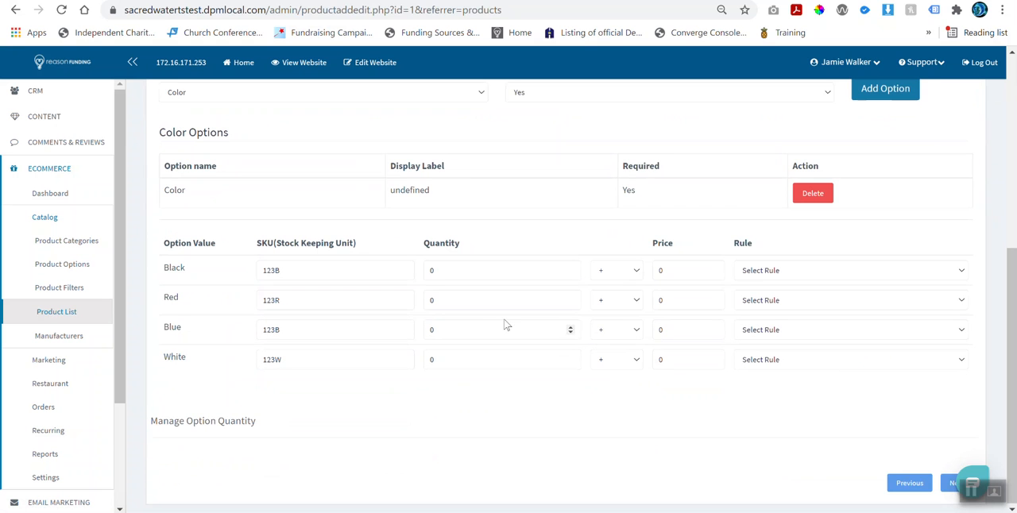
pyautogui.doubleClick(430, 270)
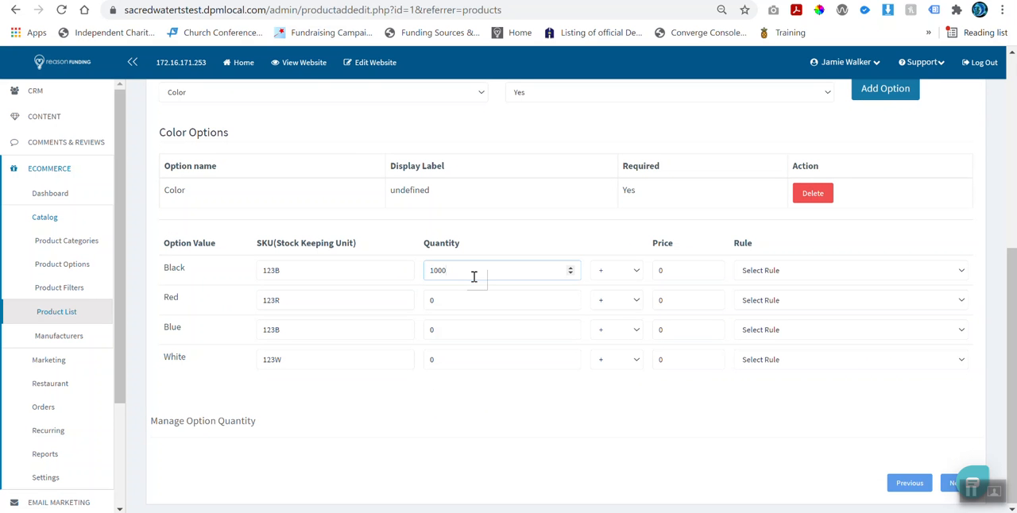
pyautogui.write('1000')
pyautogui.doubleClick(456, 300)
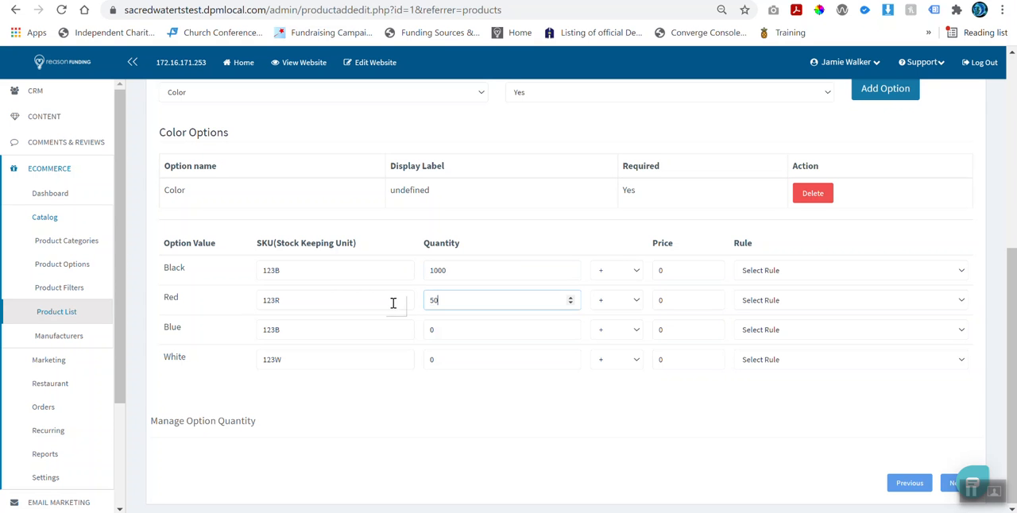
pyautogui.doubleClick(452, 333)
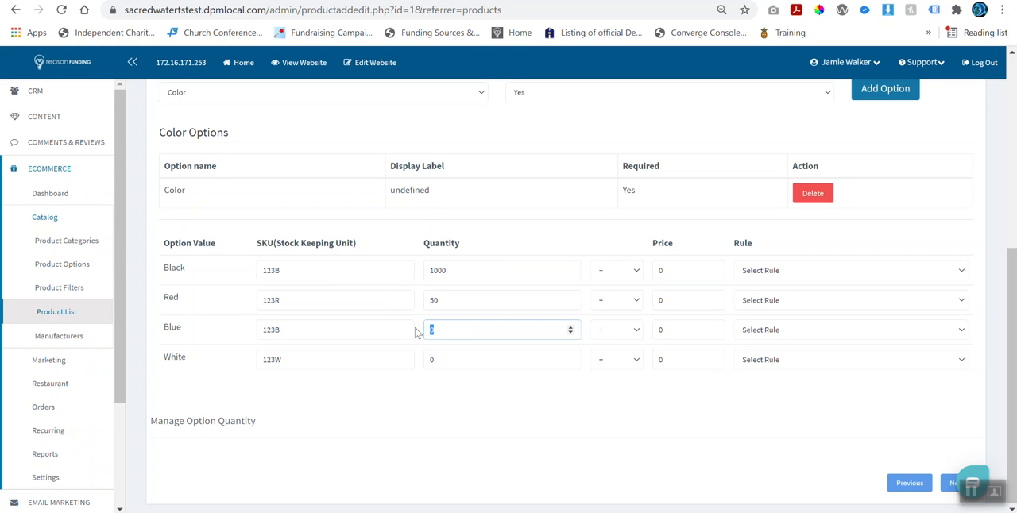
pyautogui.doubleClick(441, 359)
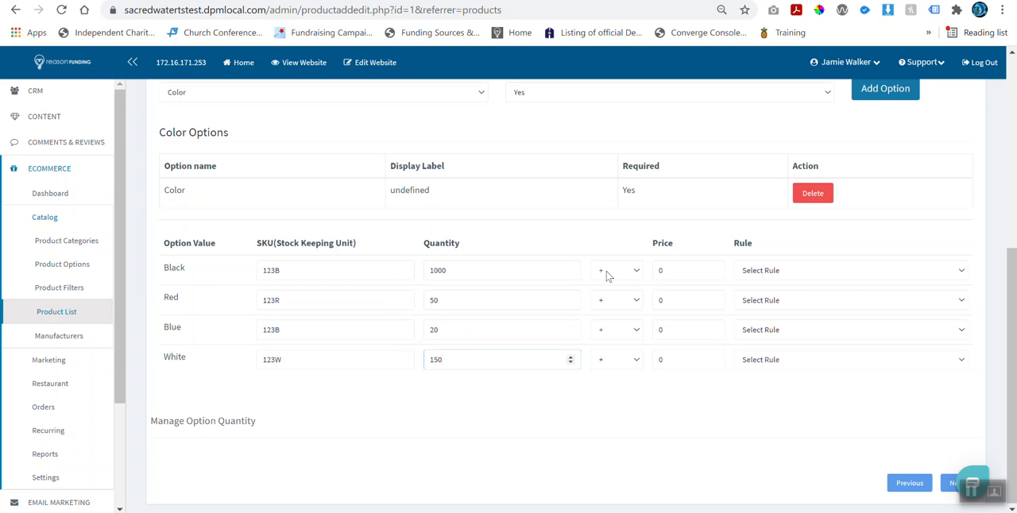
pyautogui.click(729, 442)
pyautogui.scroll(3, 729, 443)
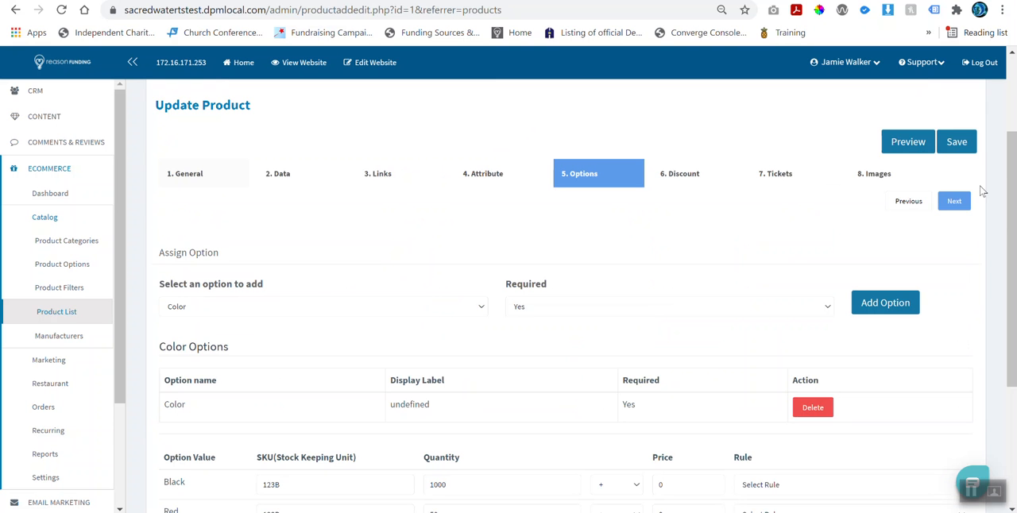
pyautogui.click(954, 152)
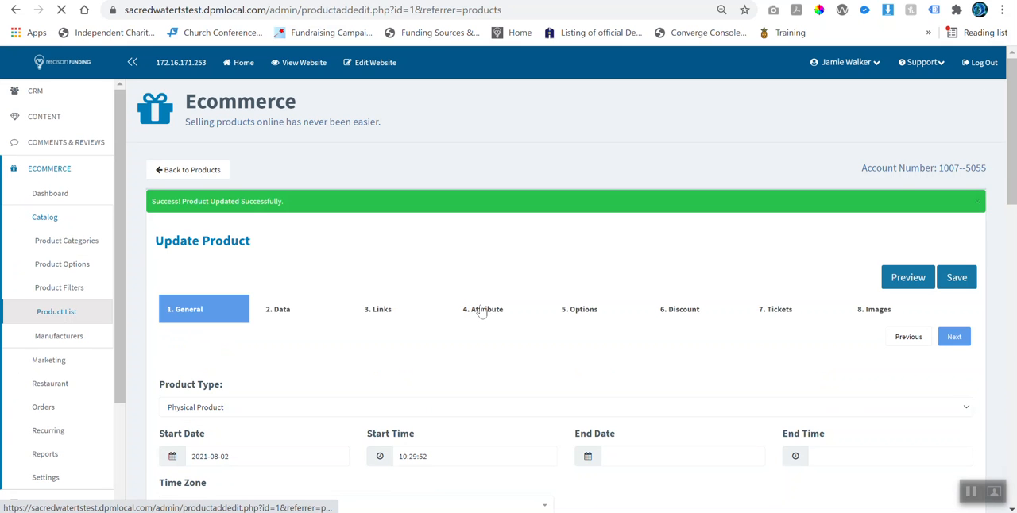
# Step: Reopen the product's Options settings and review the saved Color group with its SKUs, quantities, prices and rules
pyautogui.click(584, 309)
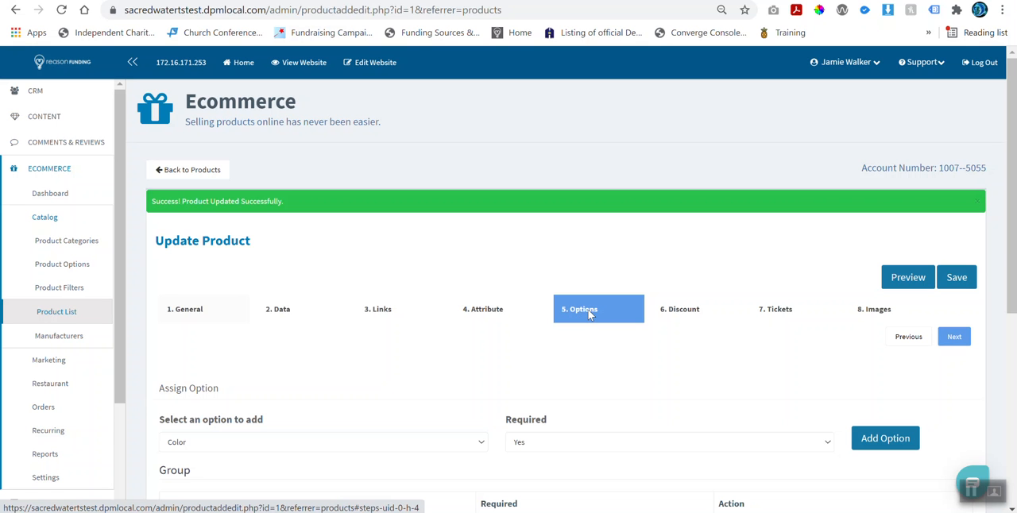
pyautogui.scroll(-2, 589, 314)
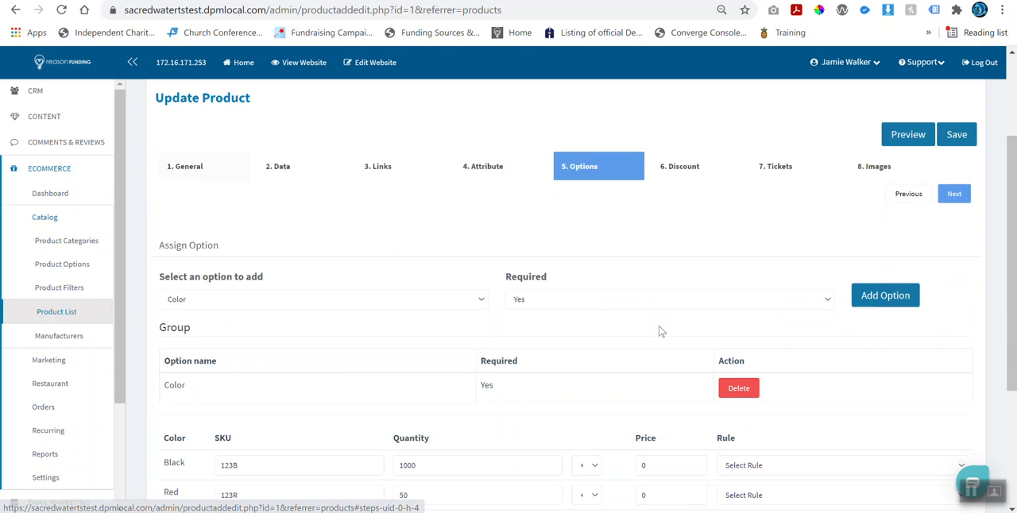
pyautogui.scroll(-1, 694, 352)
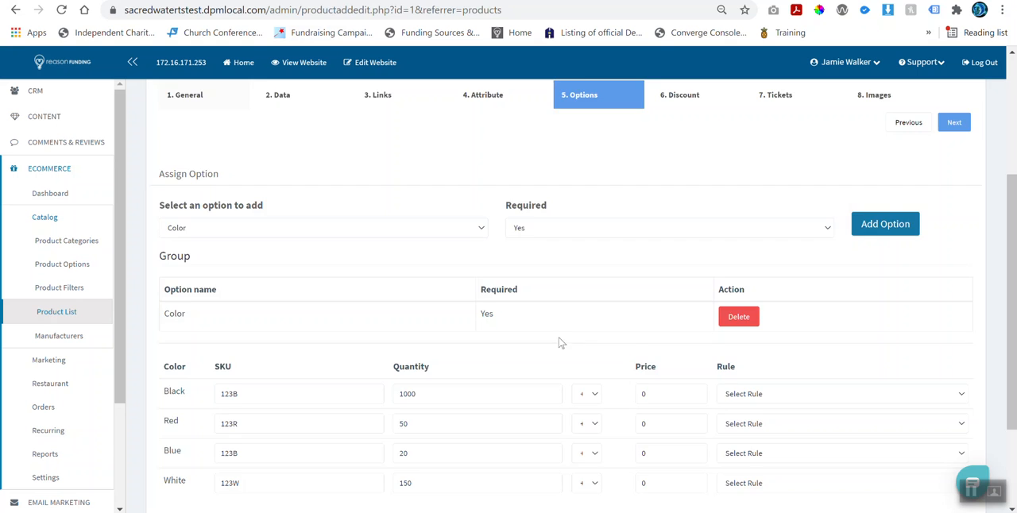
pyautogui.scroll(2, 560, 343)
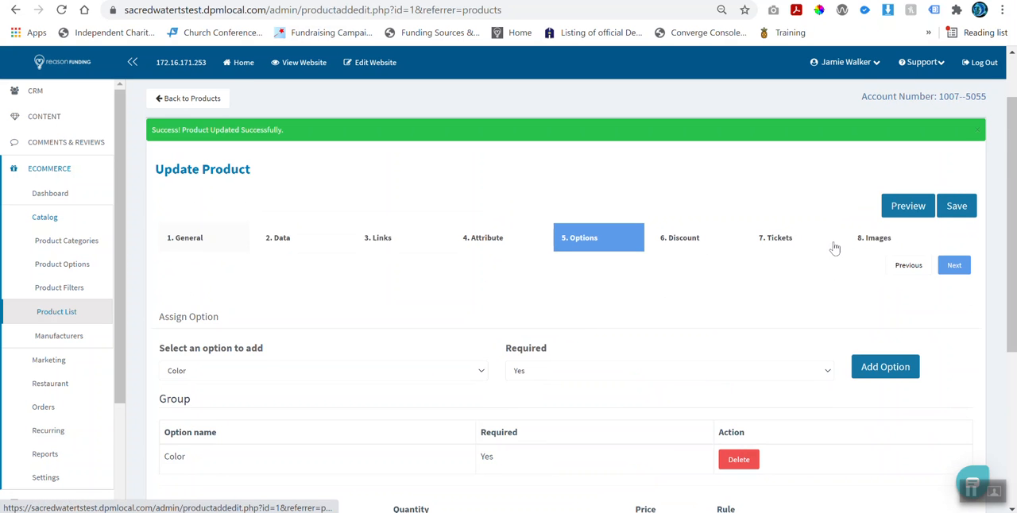
# Step: Add a blank image entry in the product's Images settings and compare it with the storefront's product image carousel
pyautogui.click(874, 241)
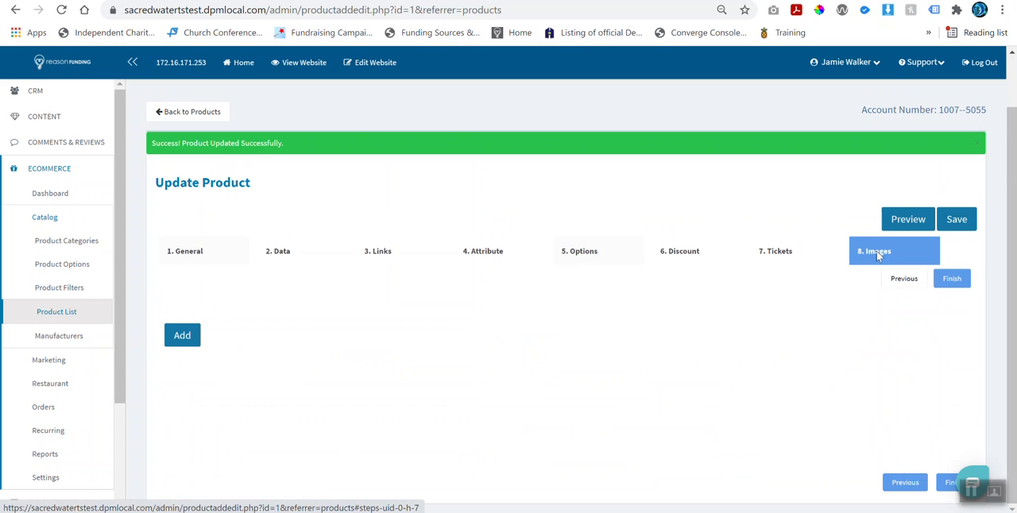
pyautogui.click(196, 342)
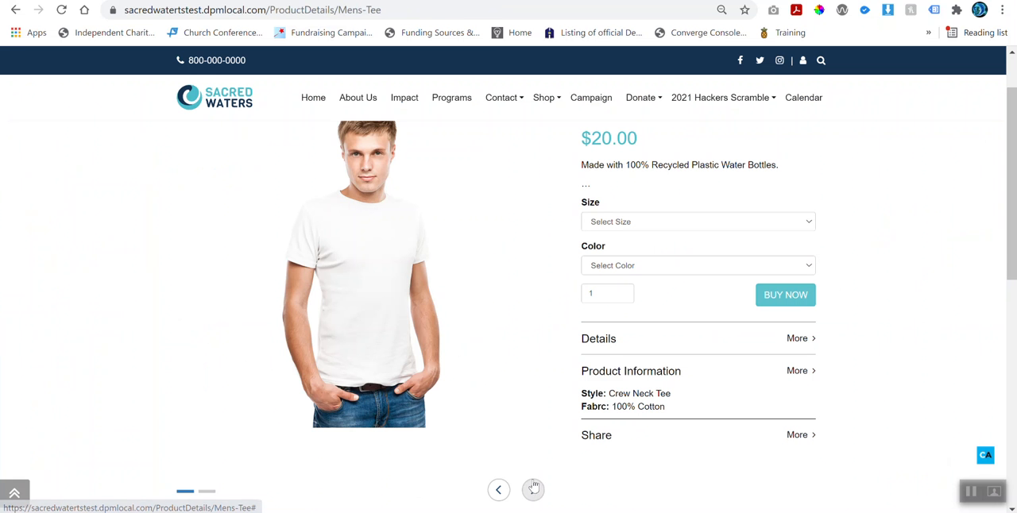
pyautogui.click(533, 488)
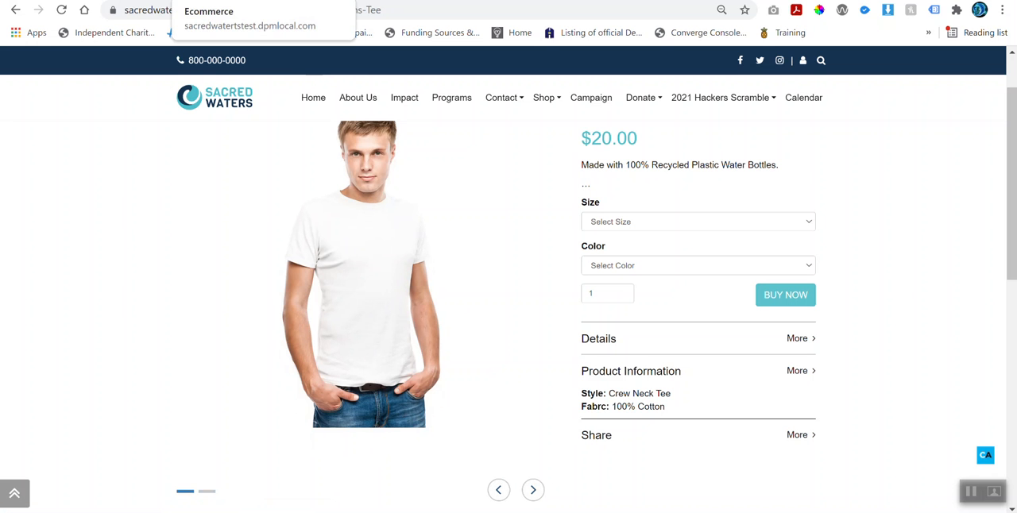
pyautogui.click(214, 0)
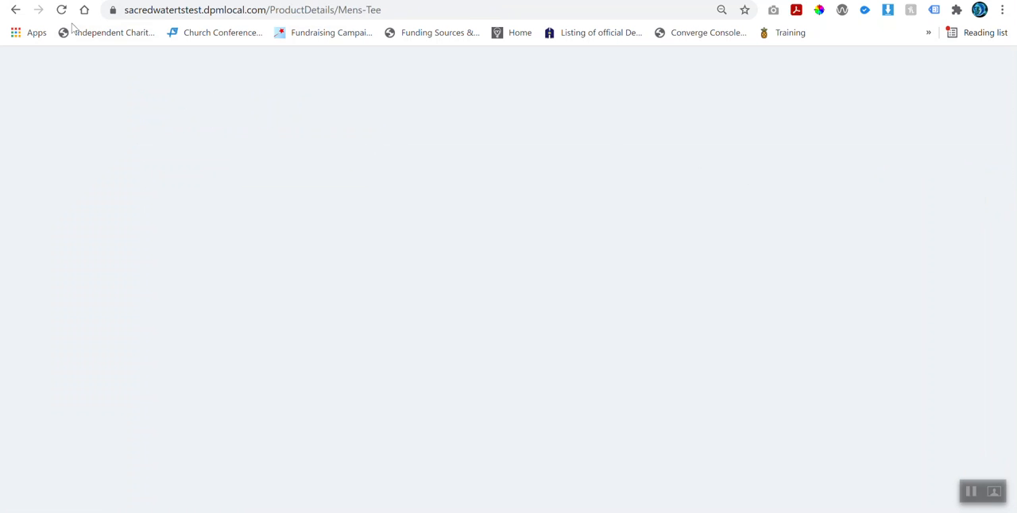
# Step: Reload the storefront's Mens Tee page to check its options, close it, and open the admin Product List
pyautogui.click(62, 12)
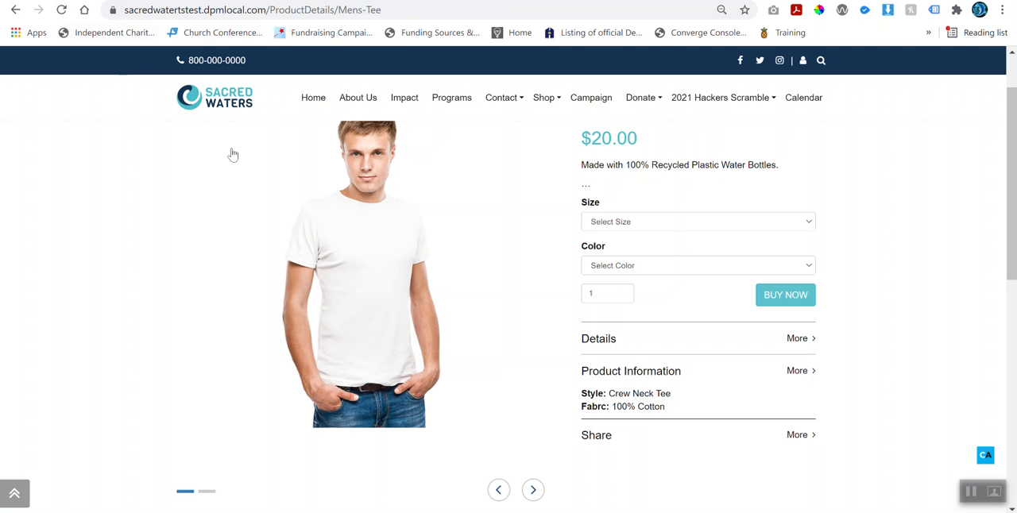
pyautogui.scroll(1, 340, 214)
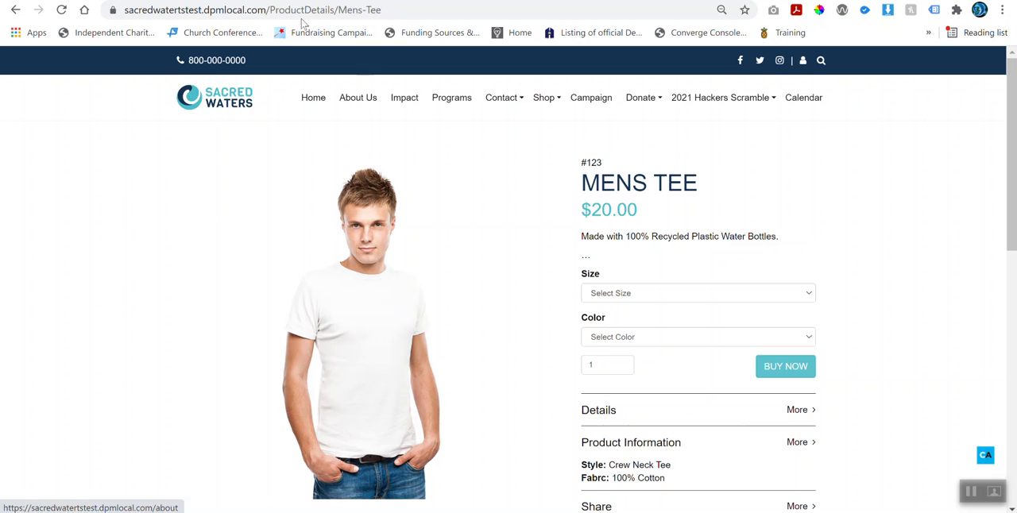
pyautogui.hotkey('ctrl', 'w')
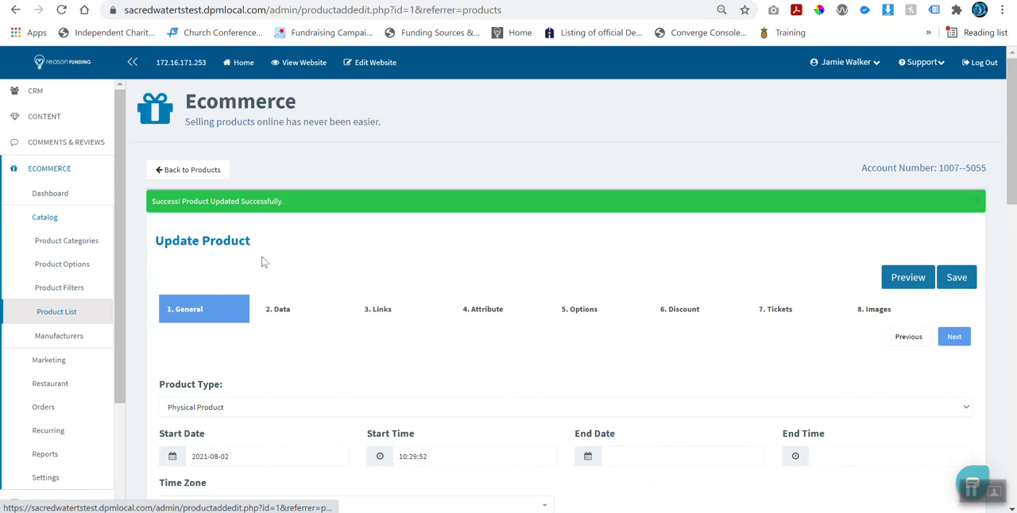
pyautogui.click(66, 319)
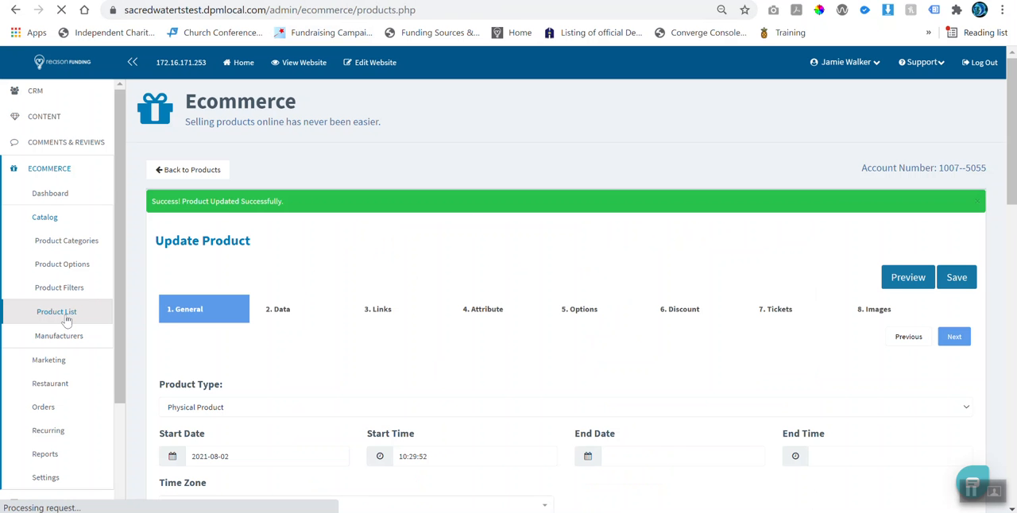